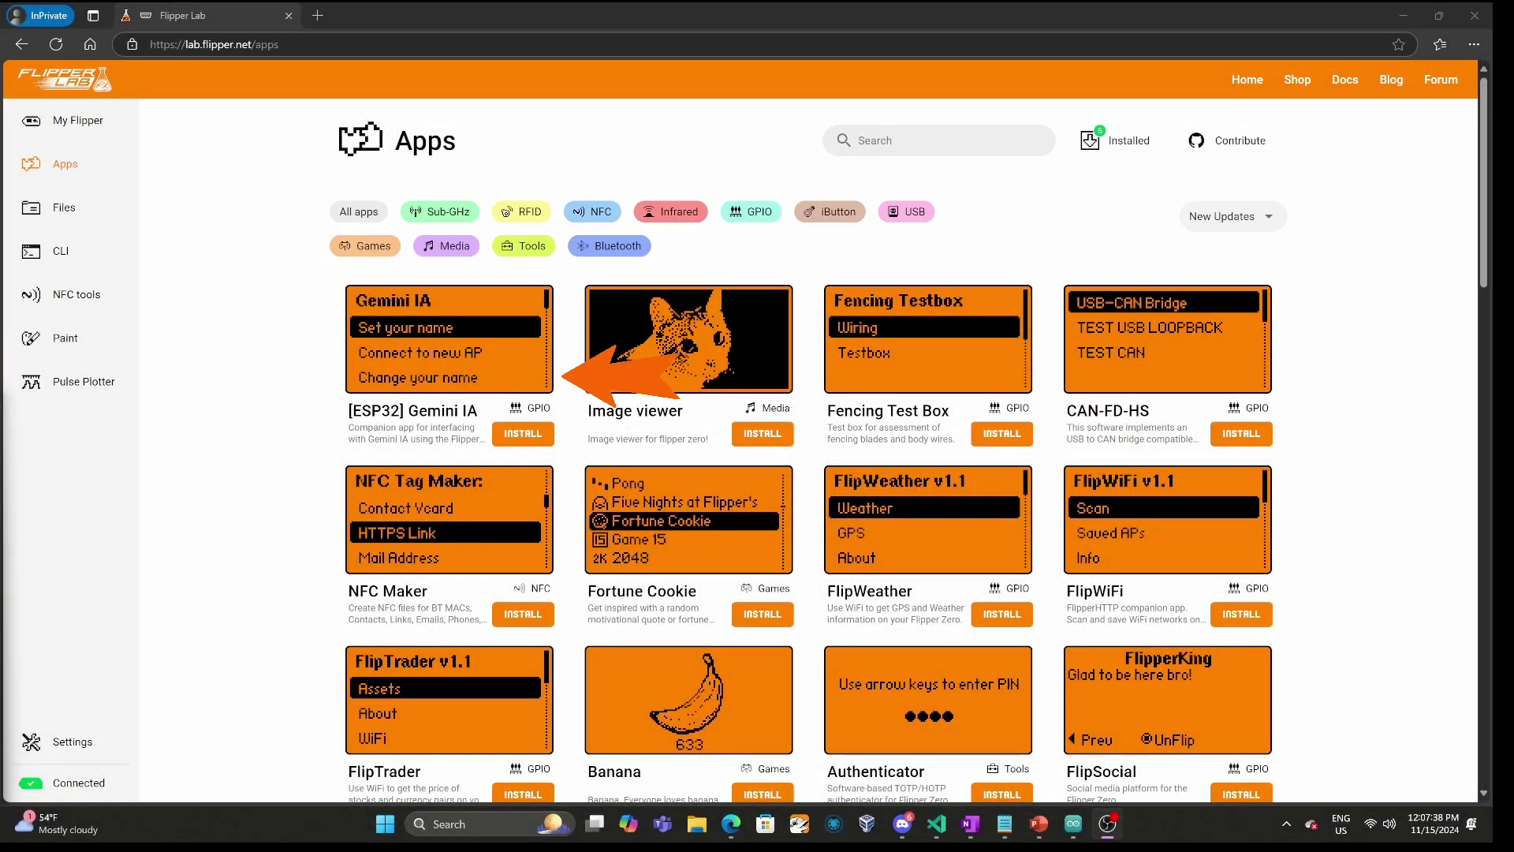
Open the [ESP32] Gemini IA app page in Flipper Lab and install the app on the Flipper
left_click(412, 371)
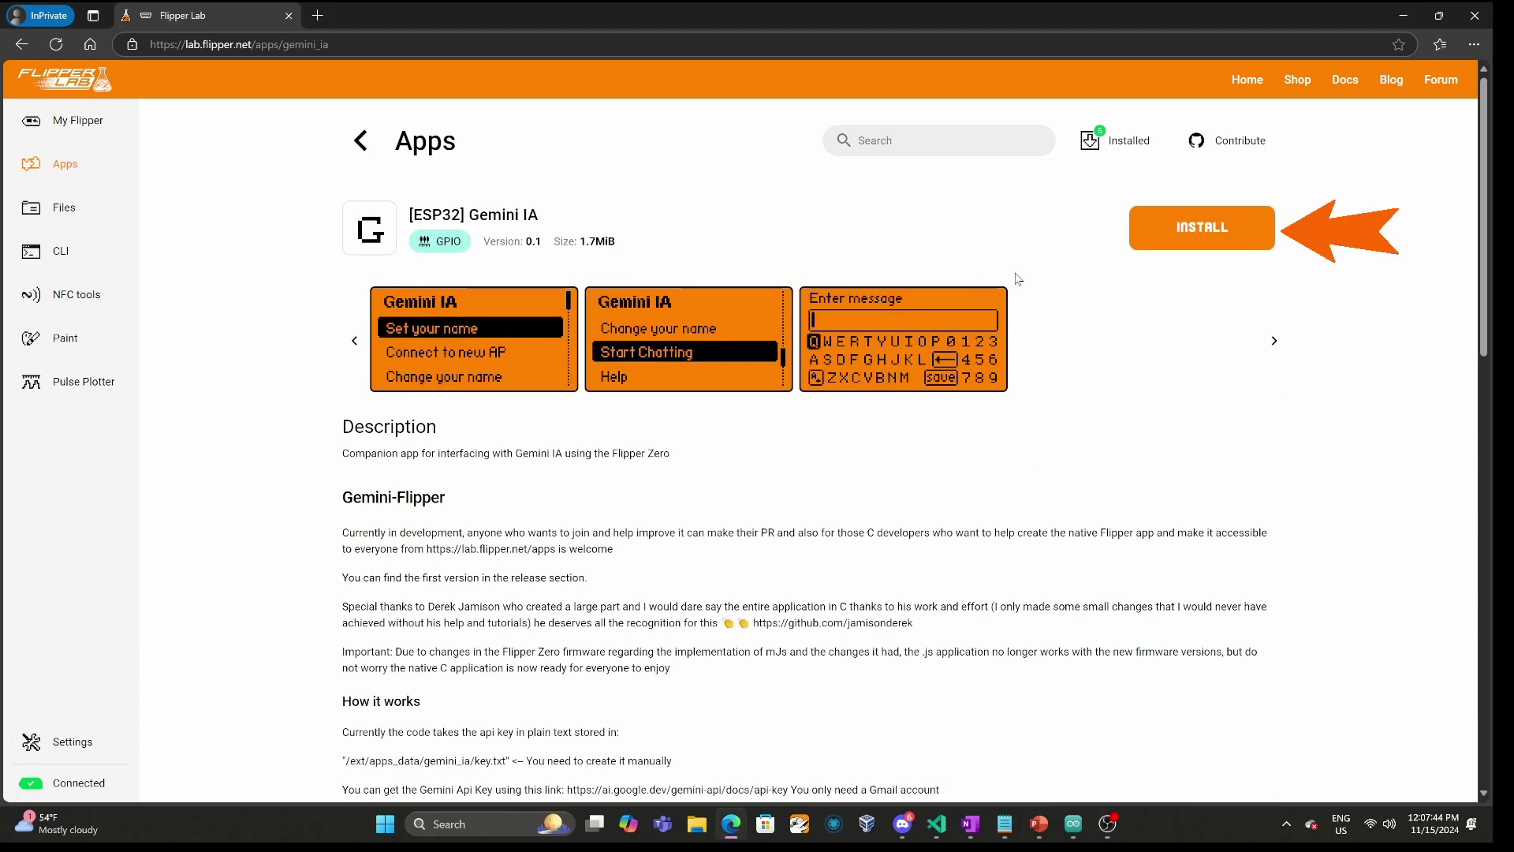
left_click(1273, 240)
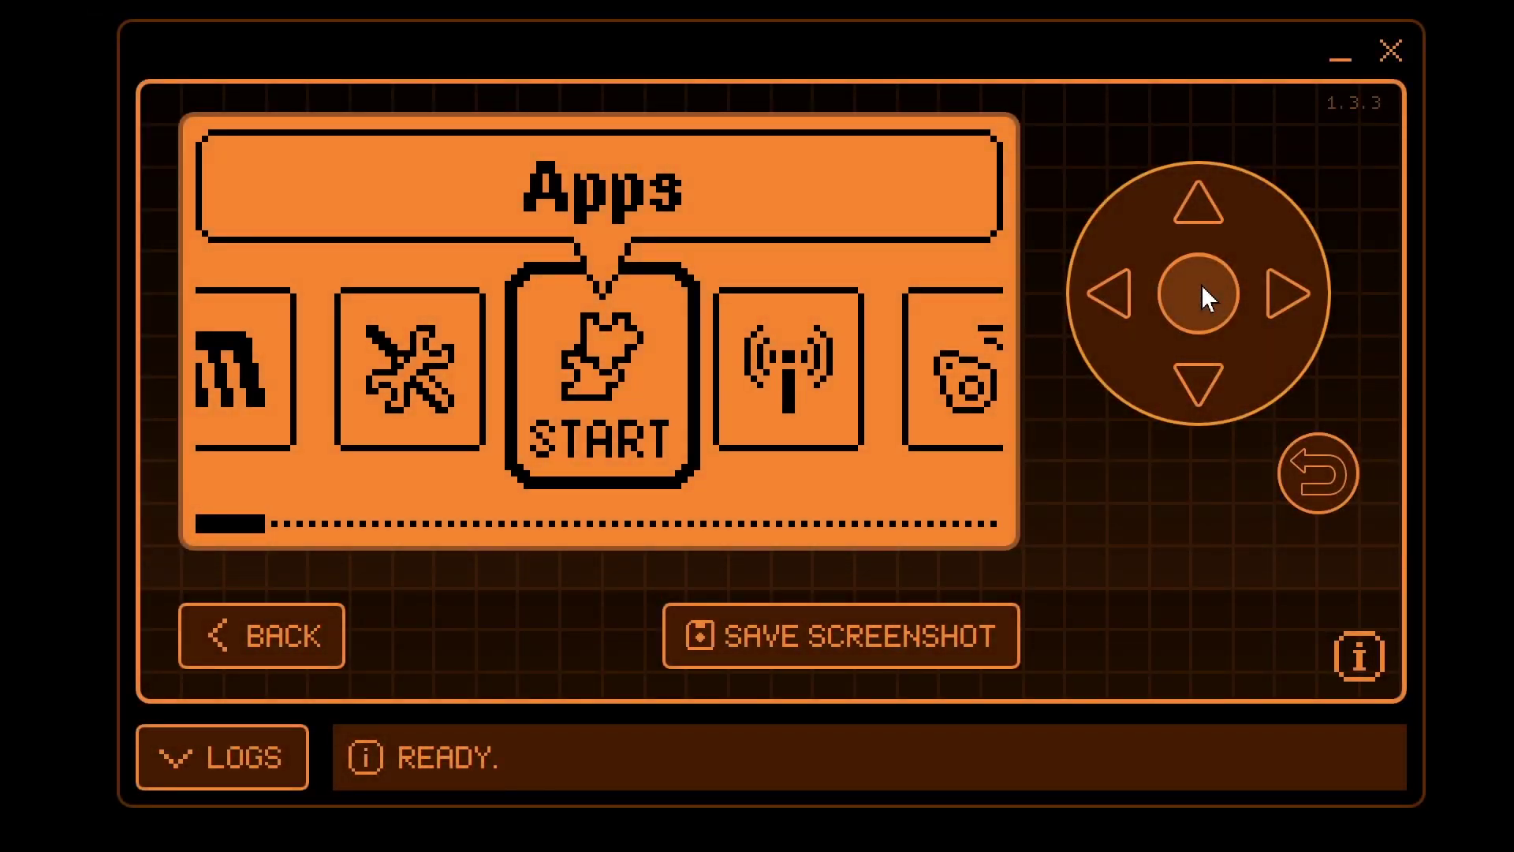
Switch to qFlipper's remote device view, enter Apps on the Flipper and open the GPIO folder
left_click(1200, 293)
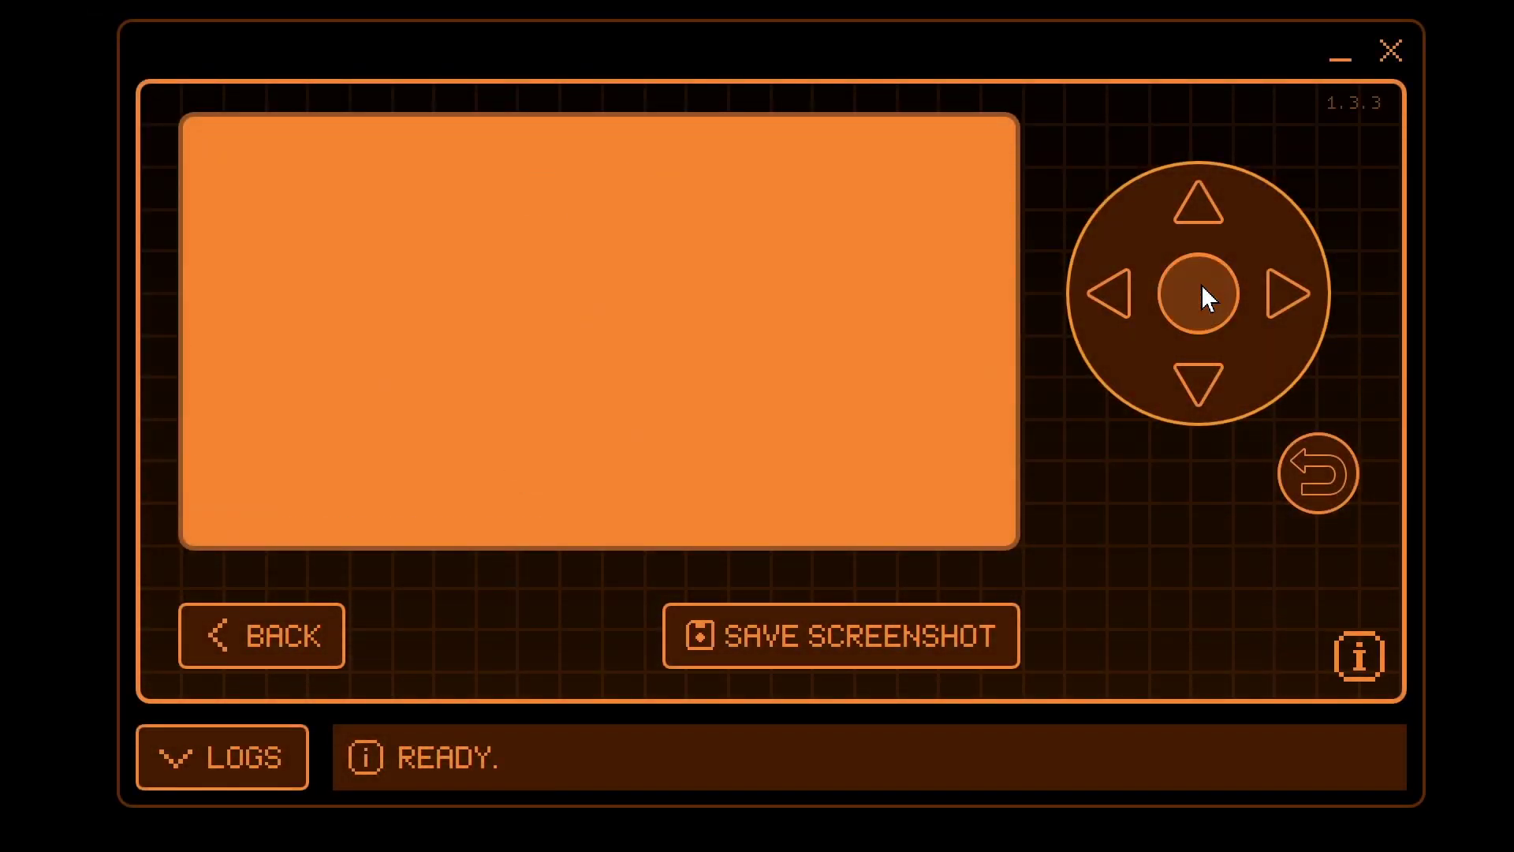
left_click(1189, 385)
left_click(1187, 388)
left_click(1186, 389)
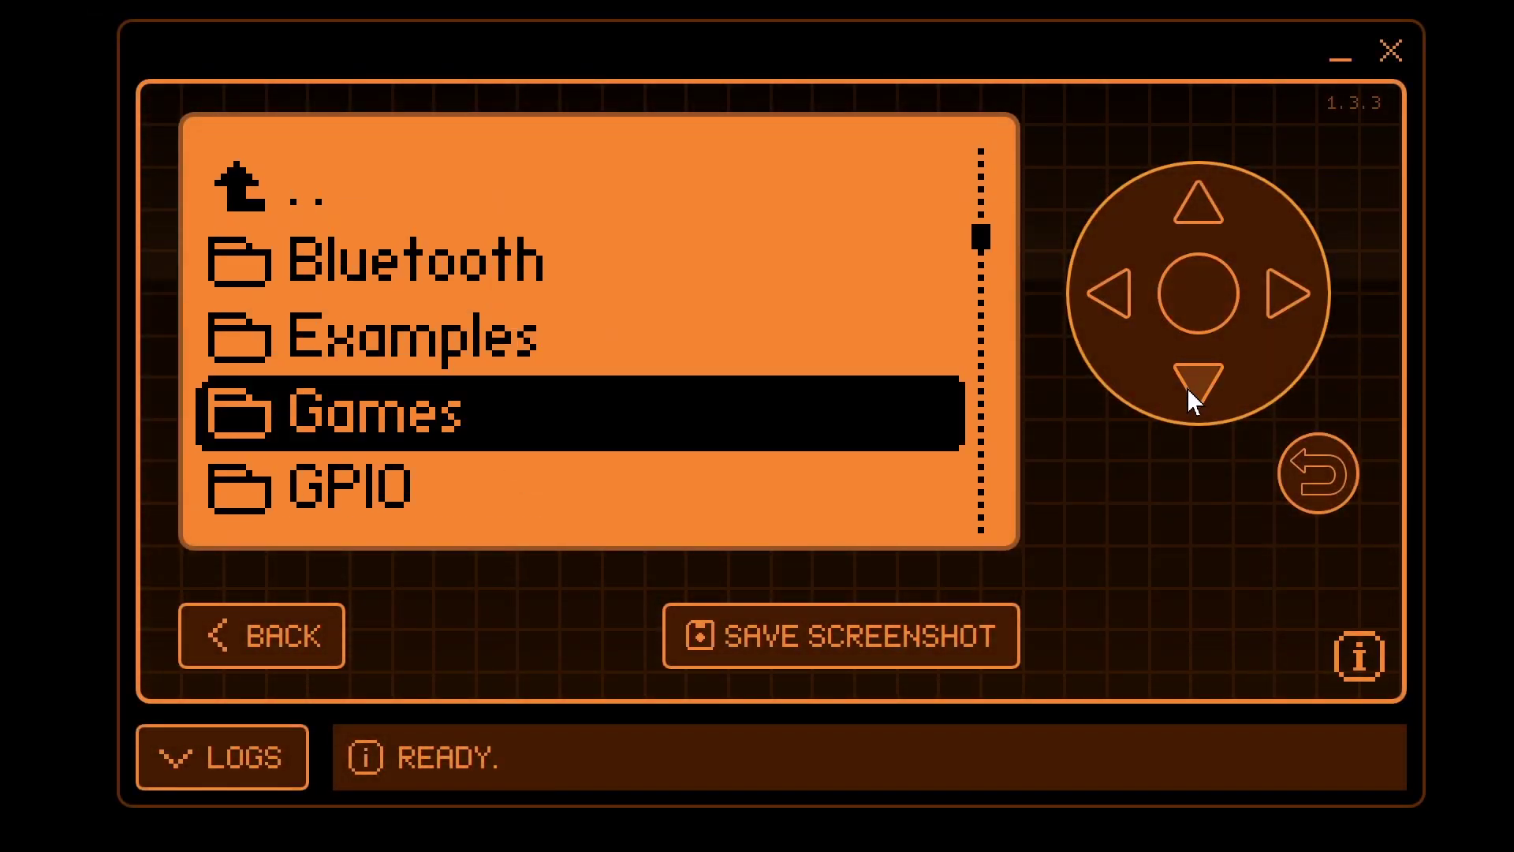
left_click(1187, 388)
left_click(1208, 300)
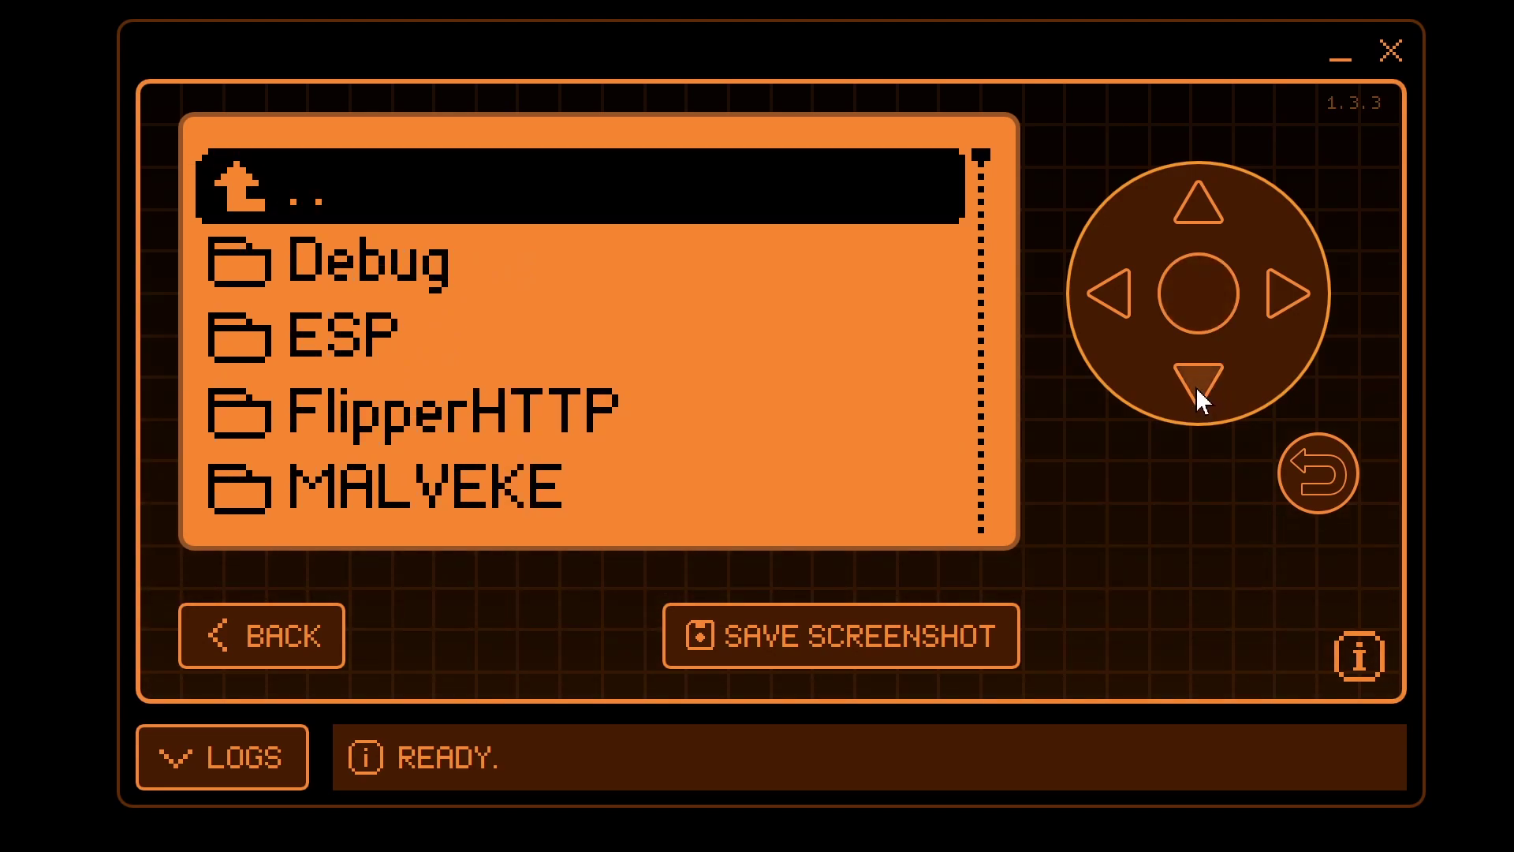
Launch the [ESP32] Gemini IA app from the GPIO folder
left_click(1197, 387)
left_click(1197, 387)
left_click(1197, 388)
left_click(1196, 387)
left_click(1197, 387)
left_click(1196, 387)
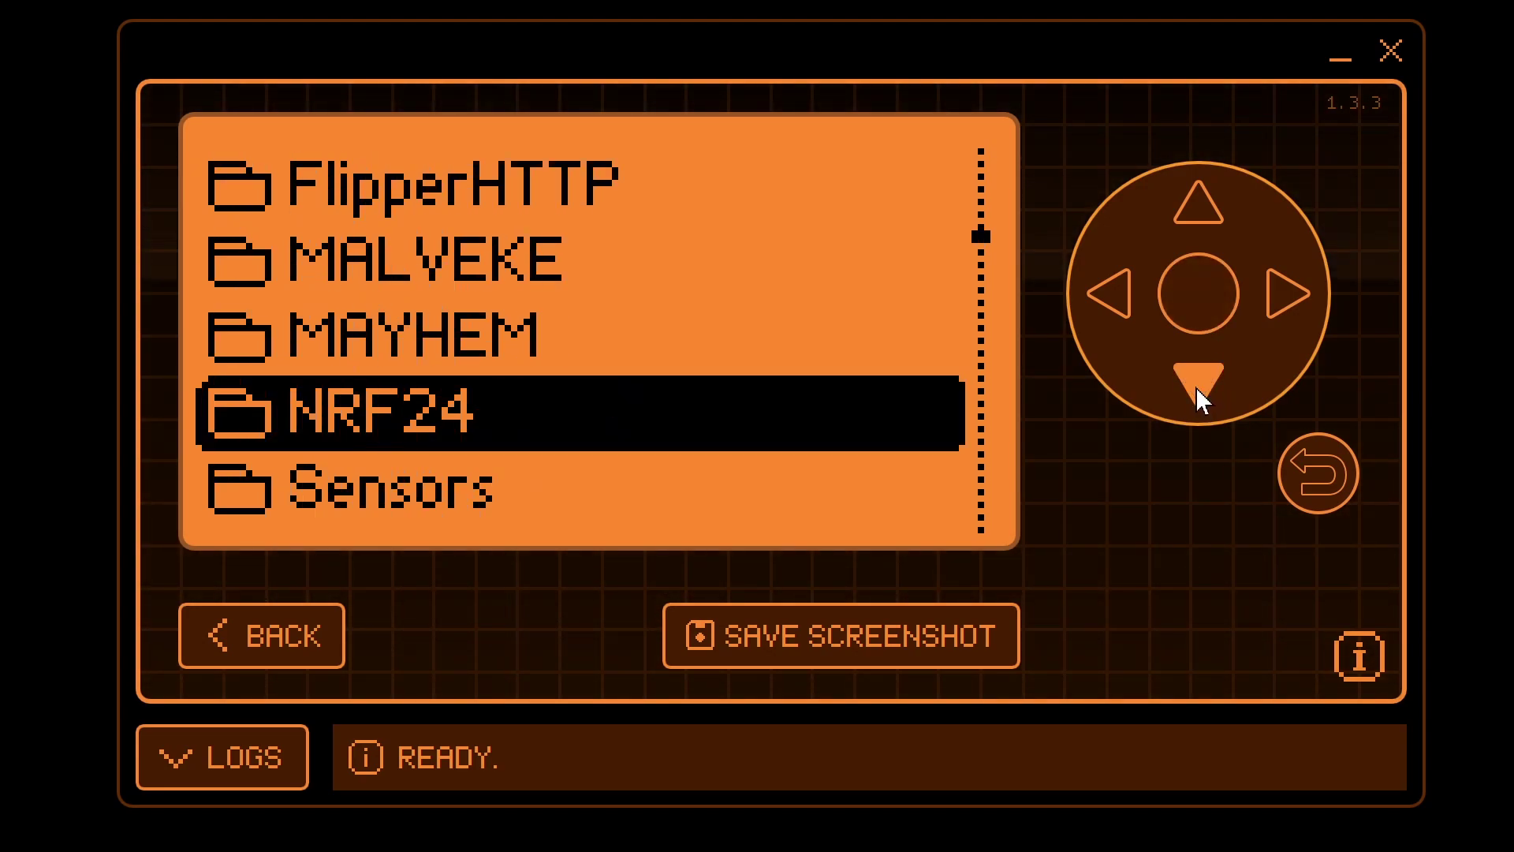
left_click(1197, 387)
left_click(1196, 386)
left_click(1196, 387)
left_click(1195, 387)
left_click(1196, 388)
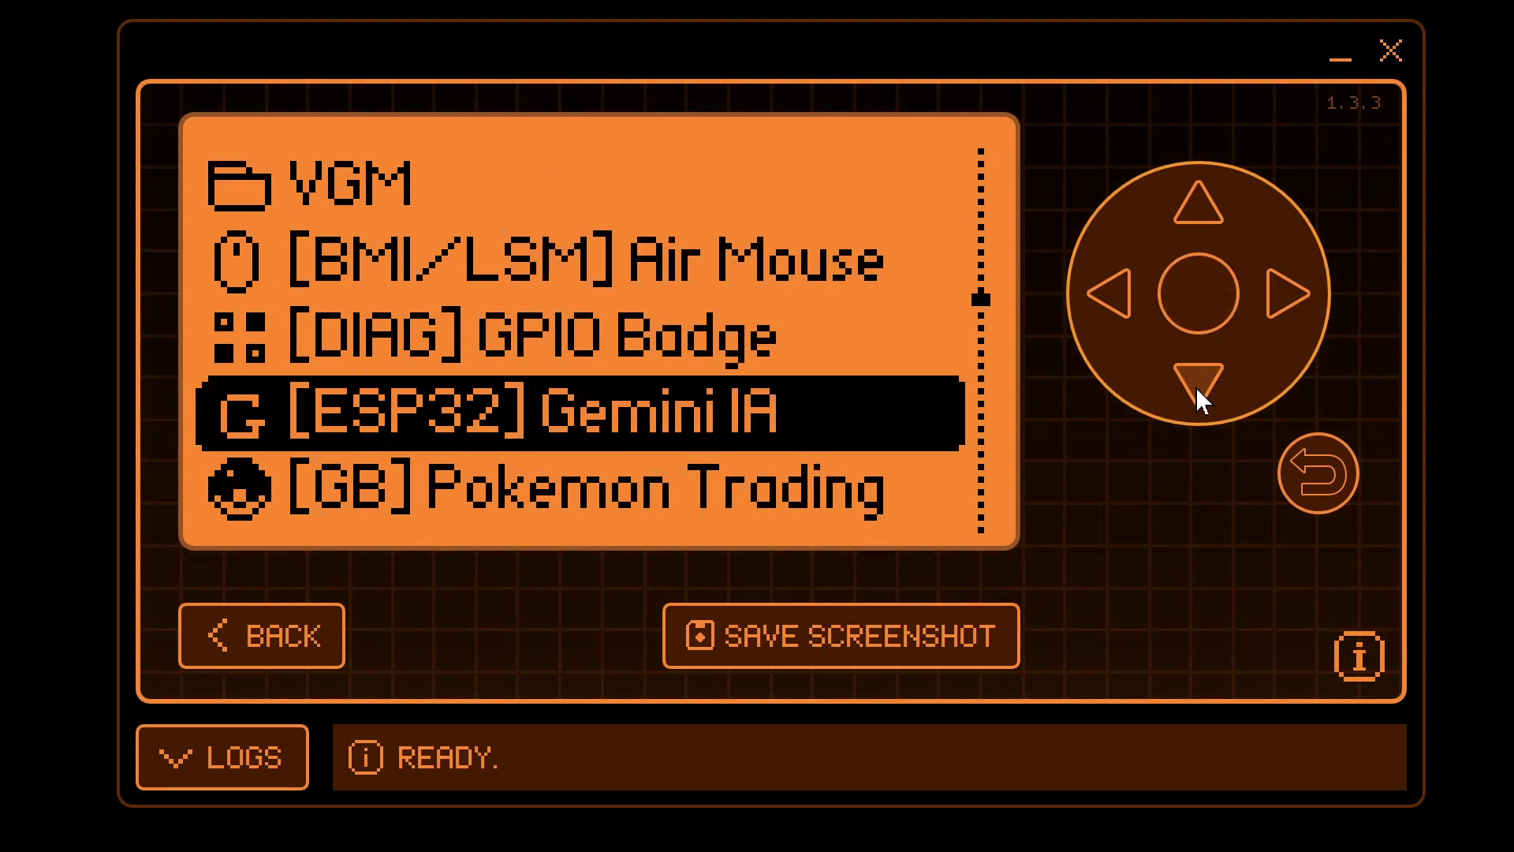
left_click(1213, 289)
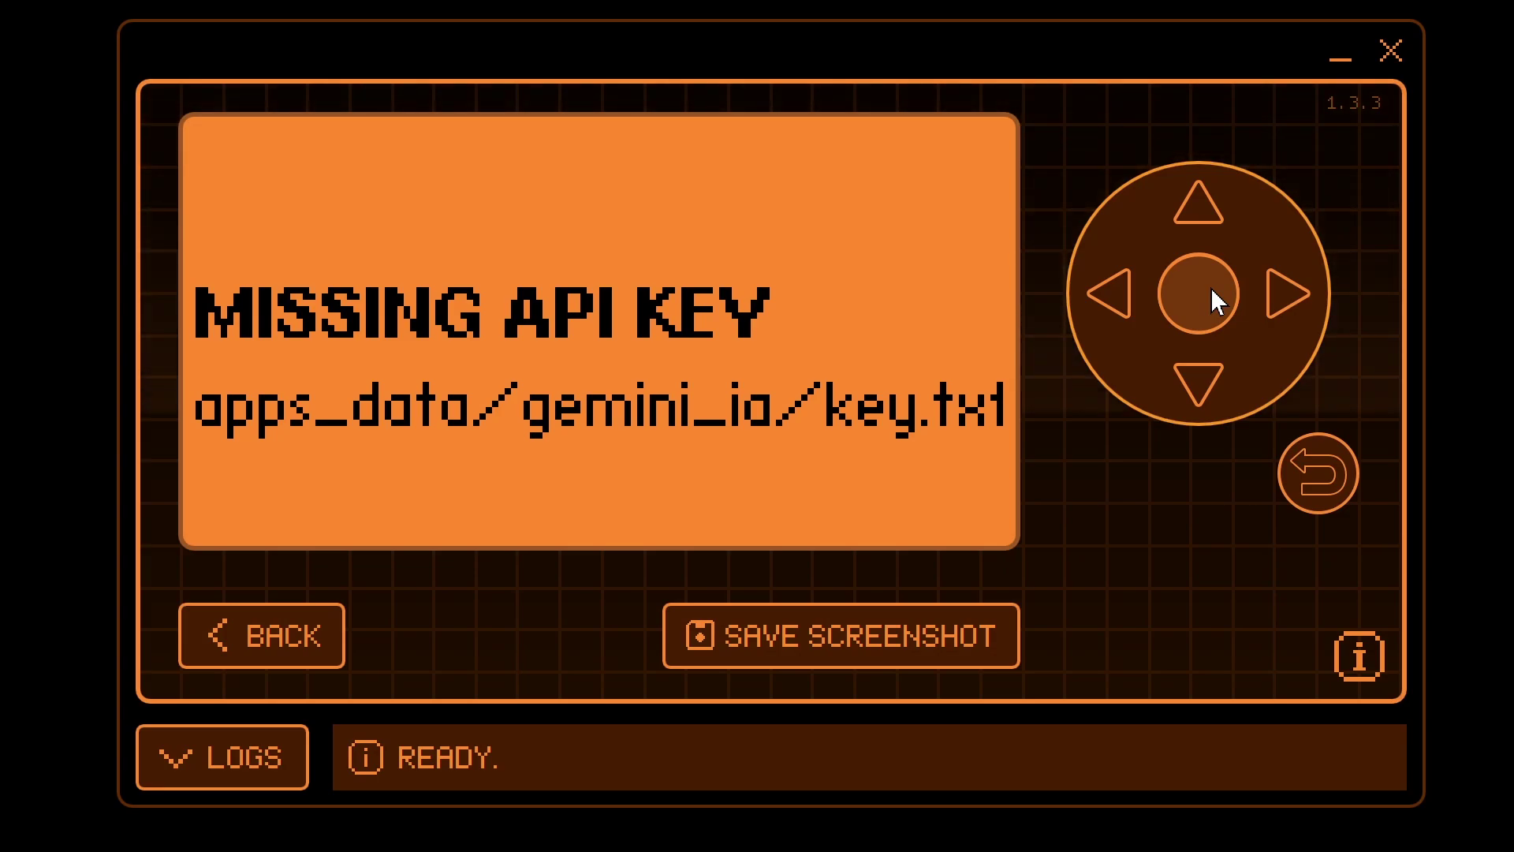
Exit the Gemini IA app and browse the Flipper's files to SD Card/apps_data/gemini_ia
left_click(1333, 472)
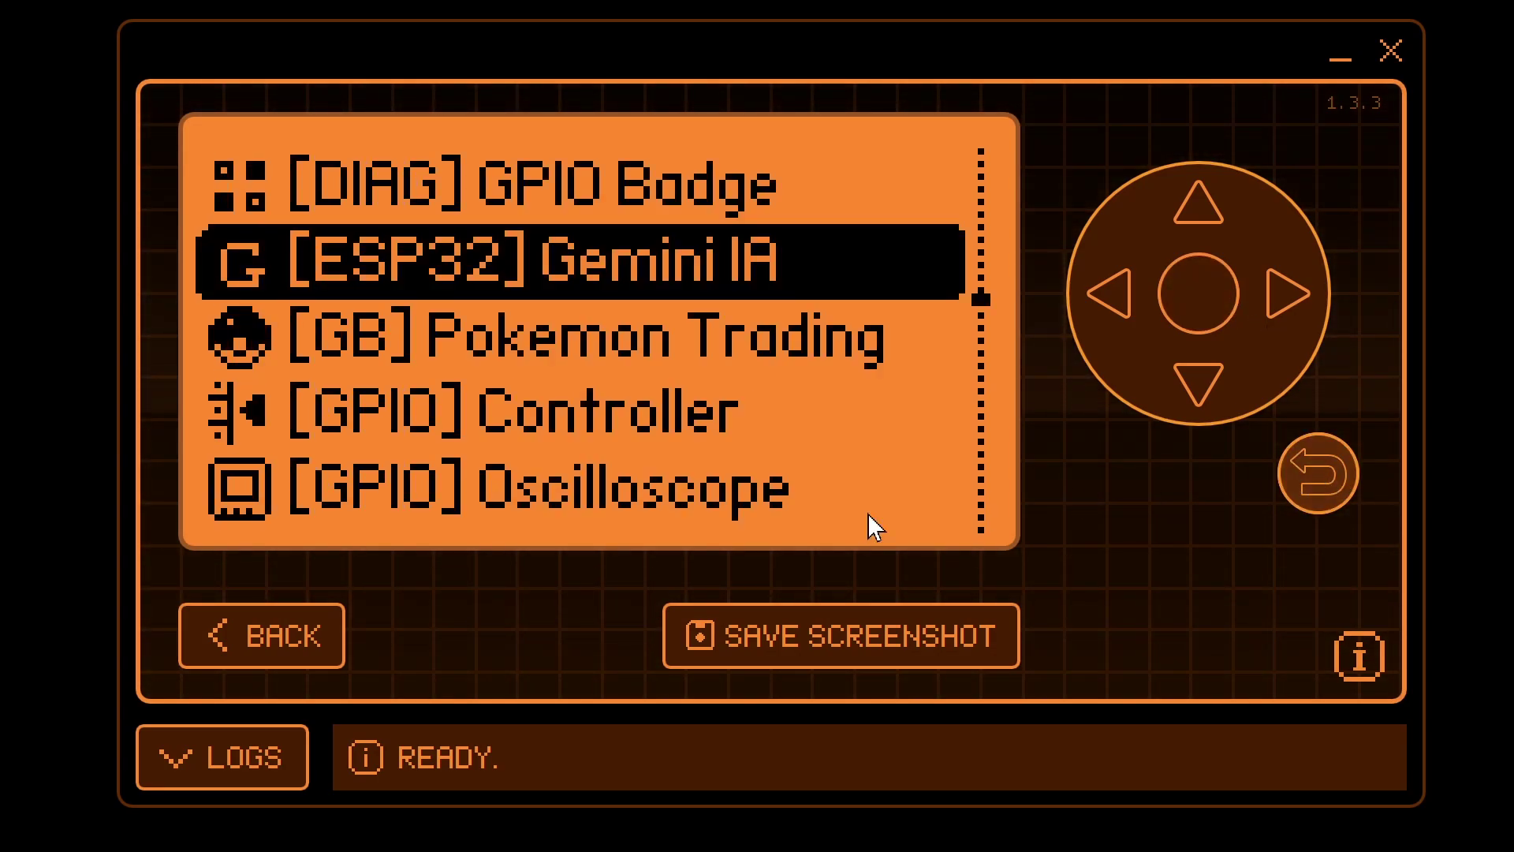
left_click(307, 618)
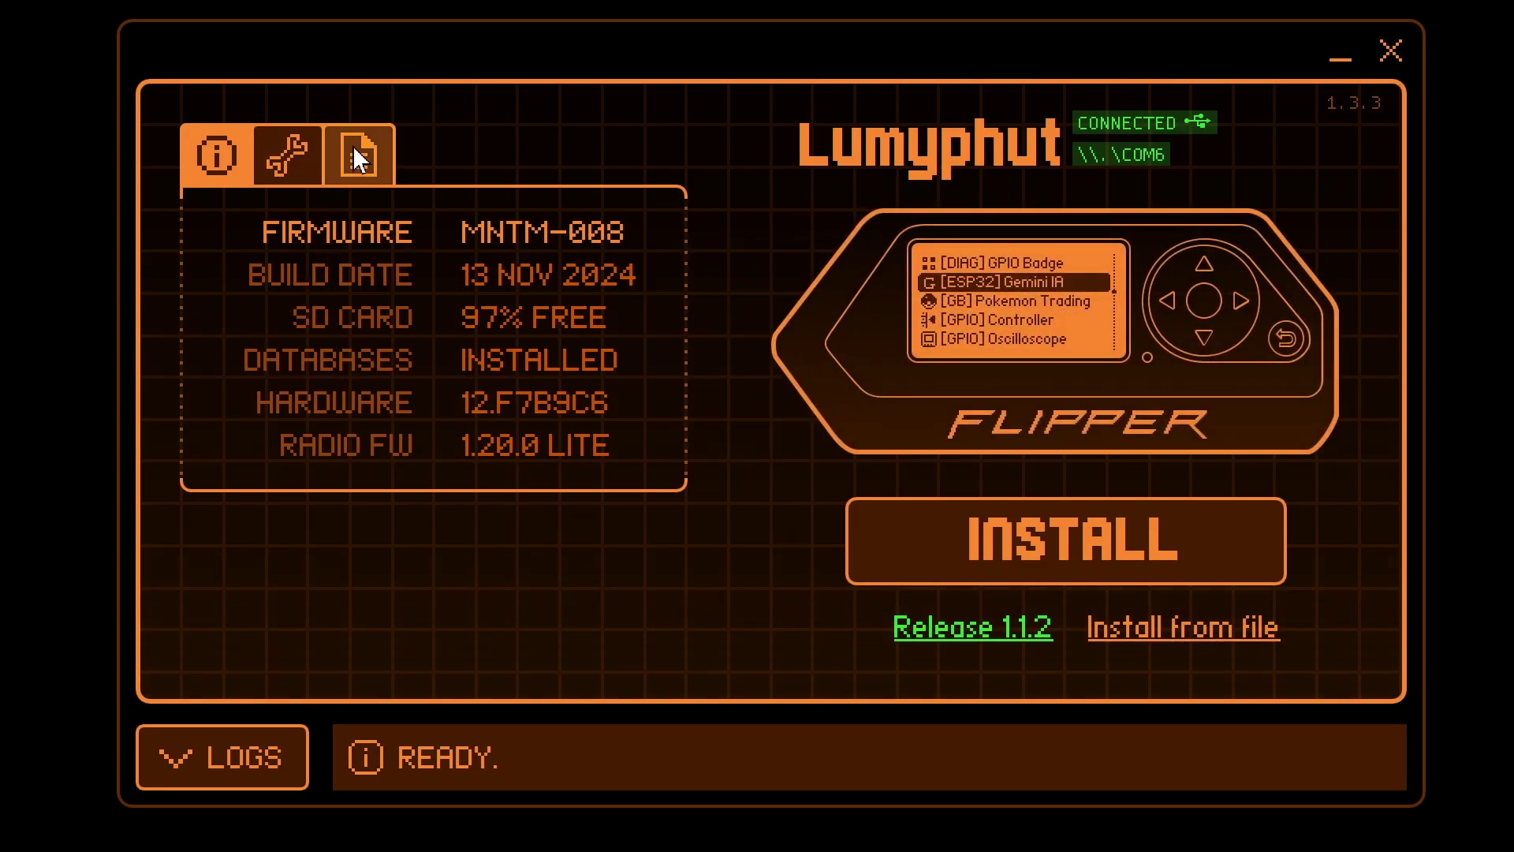
left_click(355, 156)
double_click(477, 304)
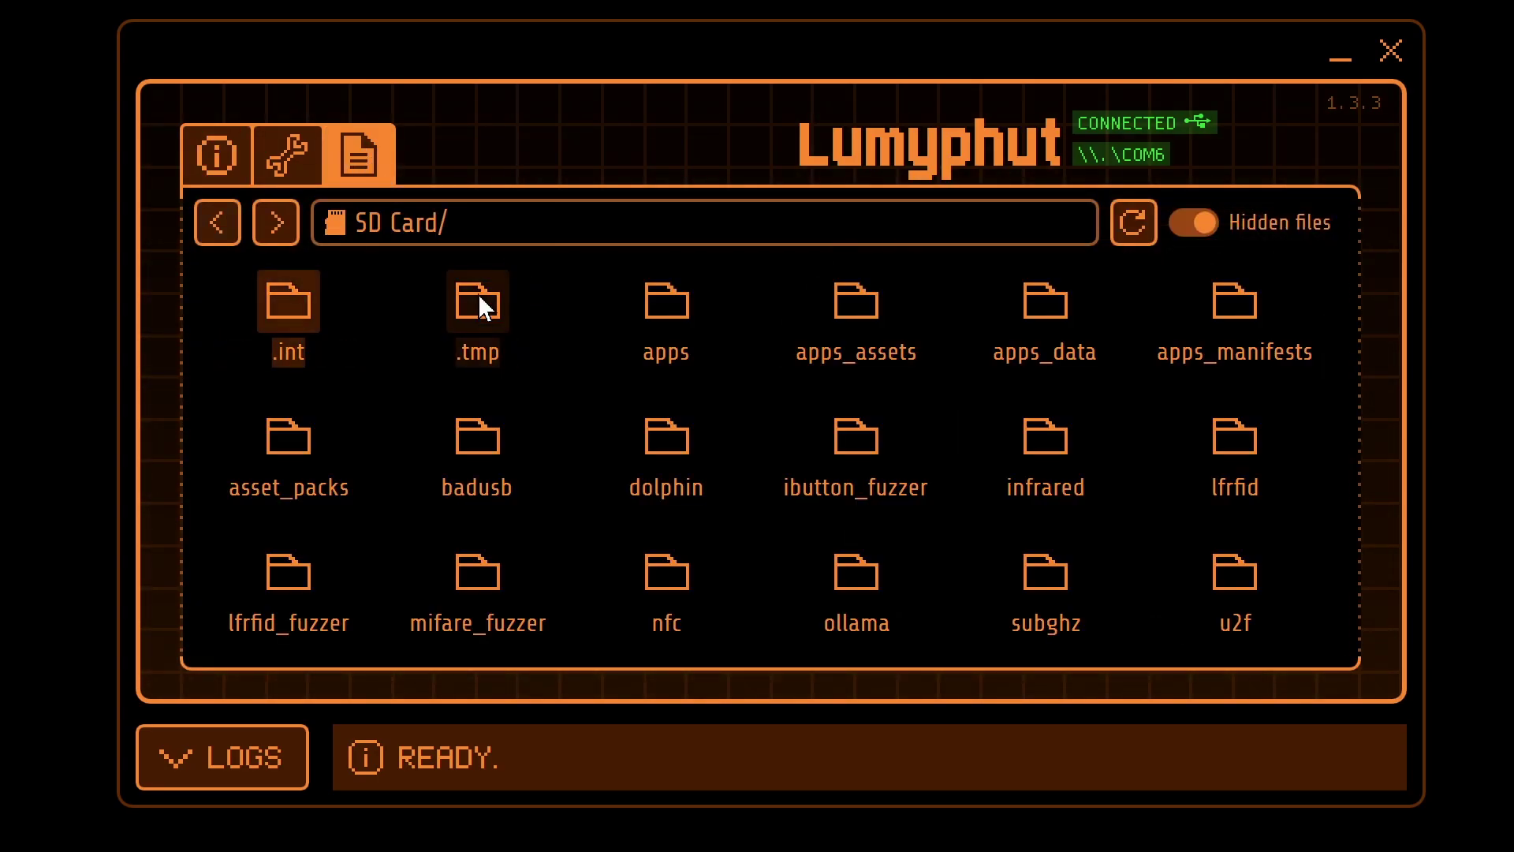
double_click(1027, 313)
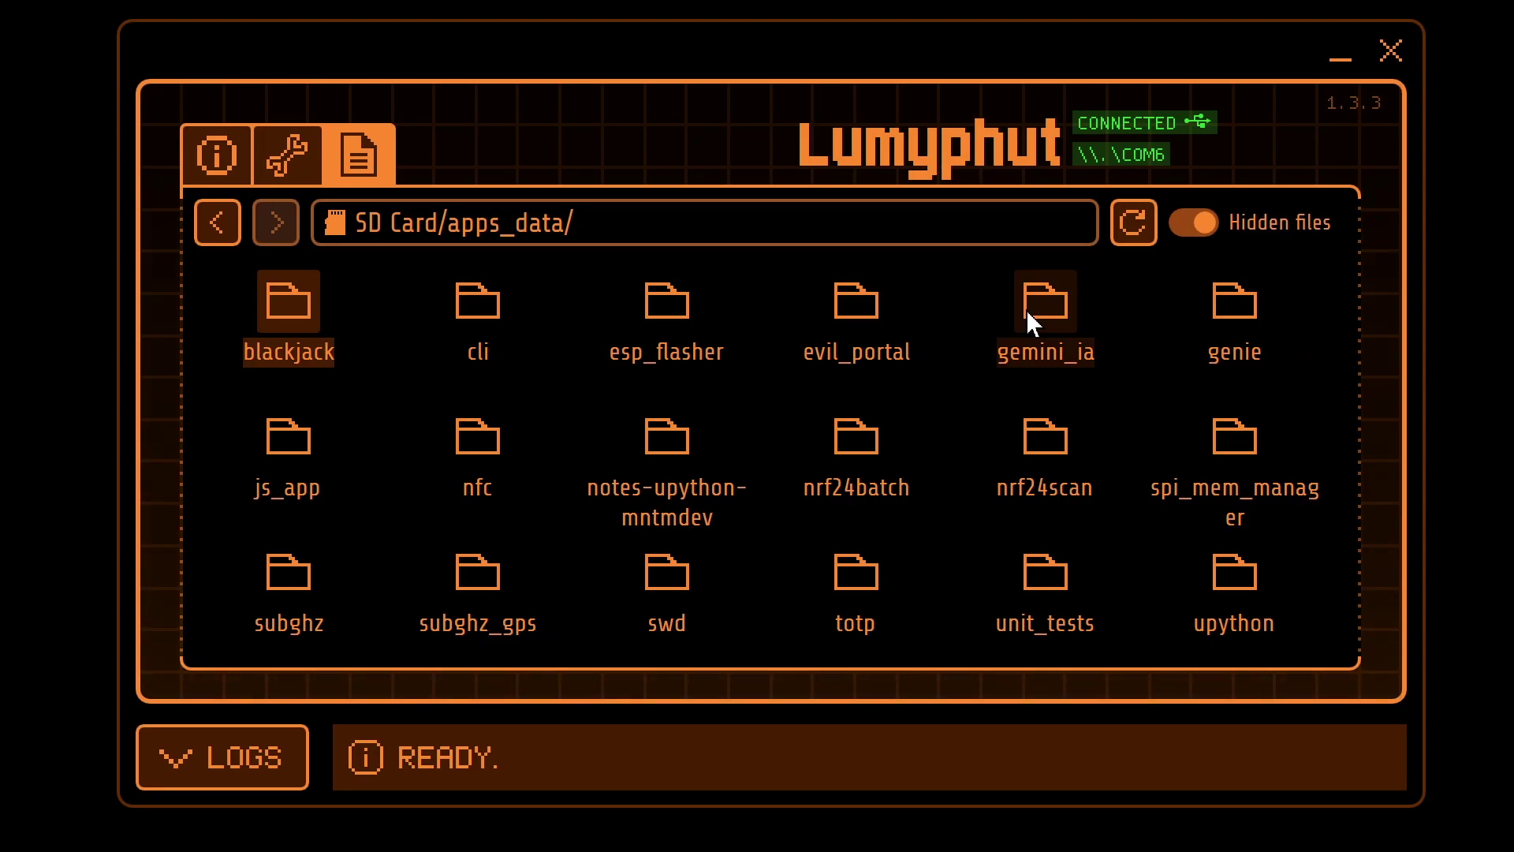
double_click(1026, 310)
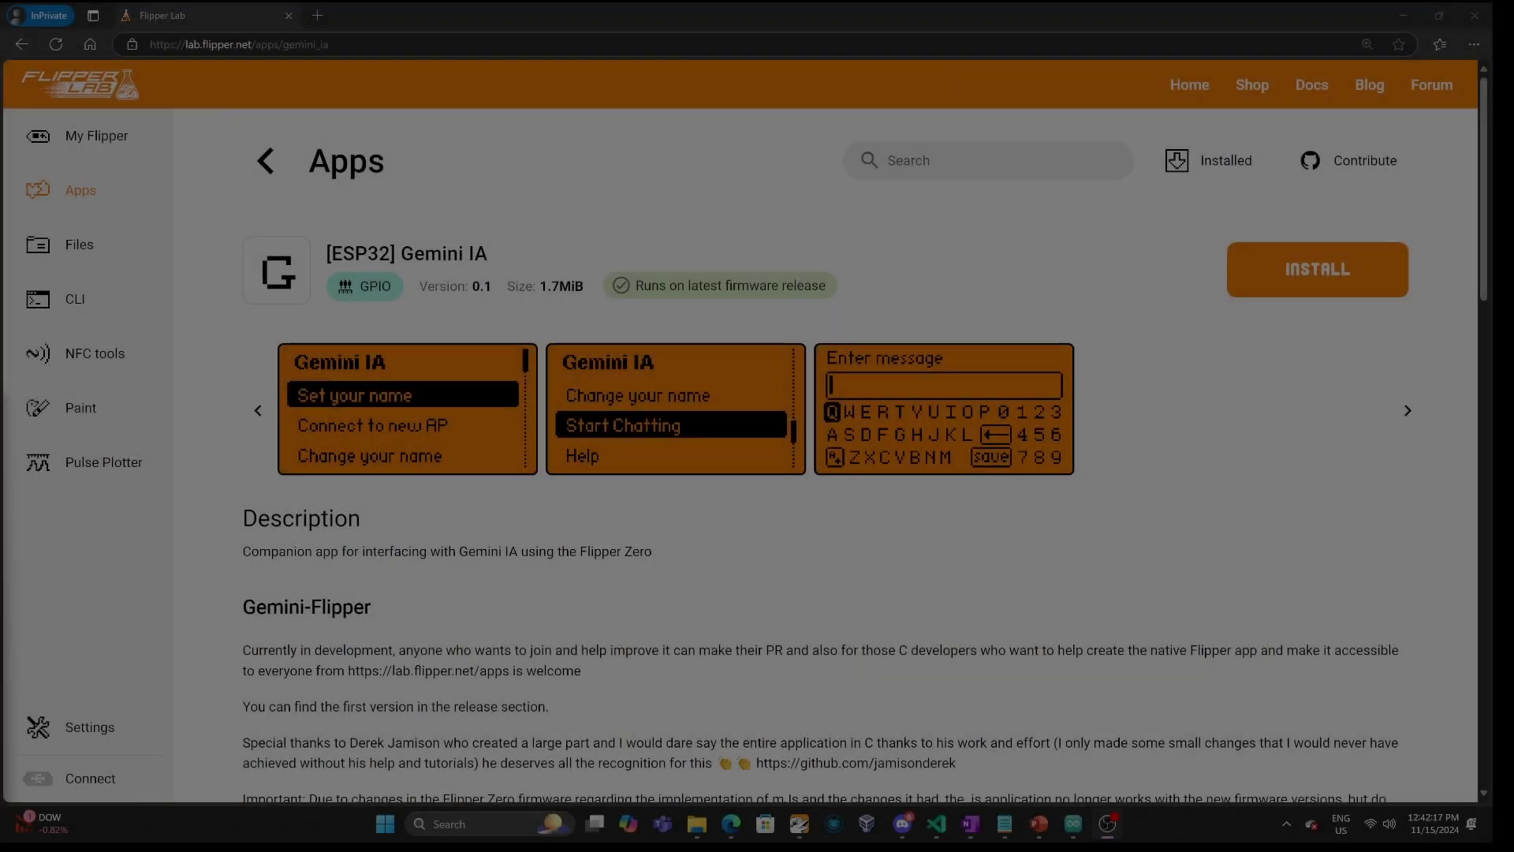
scroll(672, 634, "down", 2)
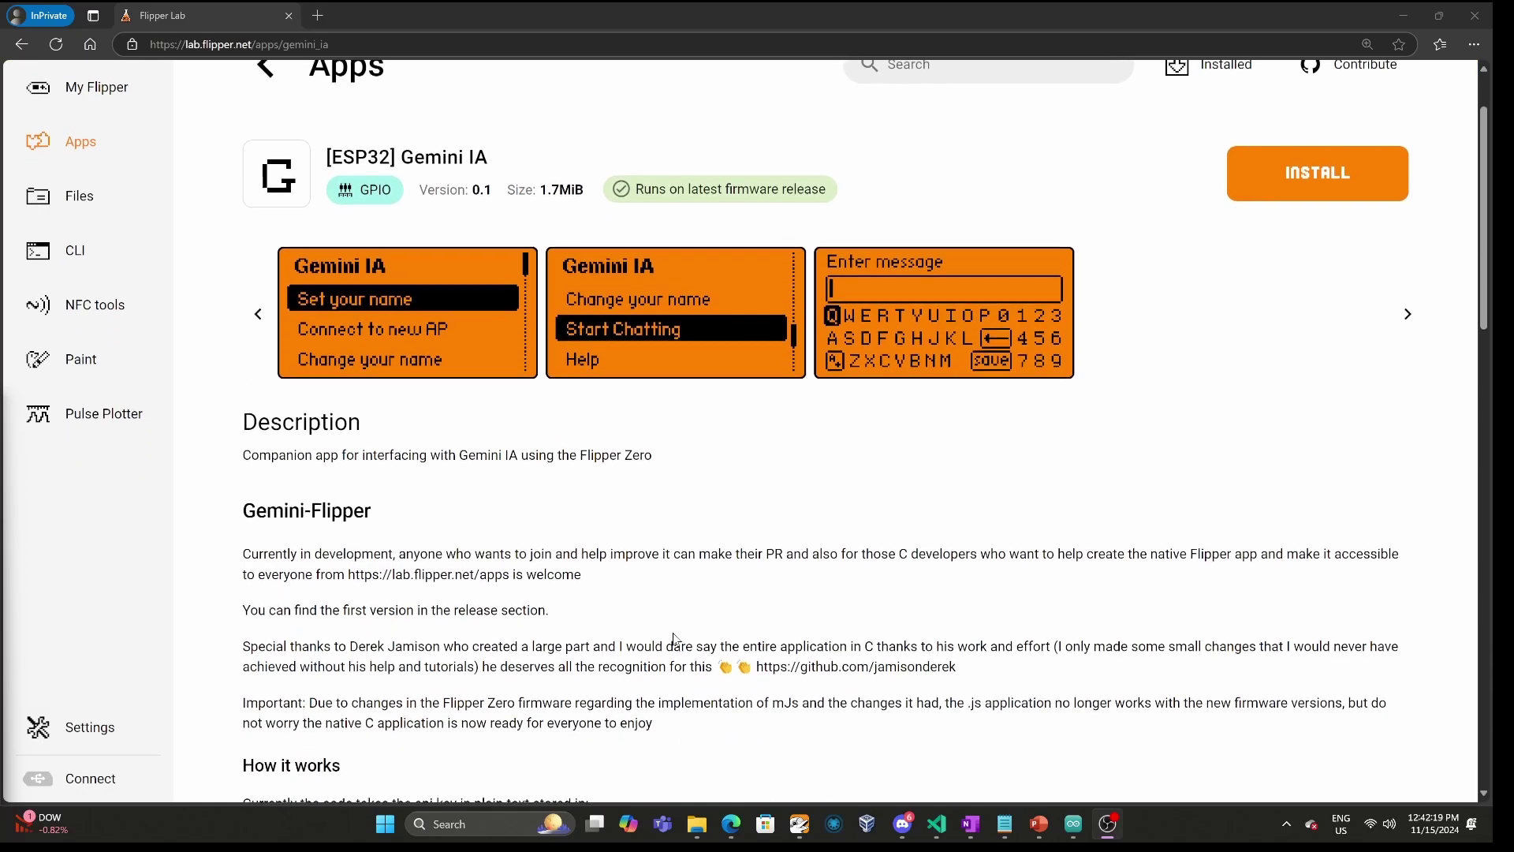
scroll(676, 639, "down", 1)
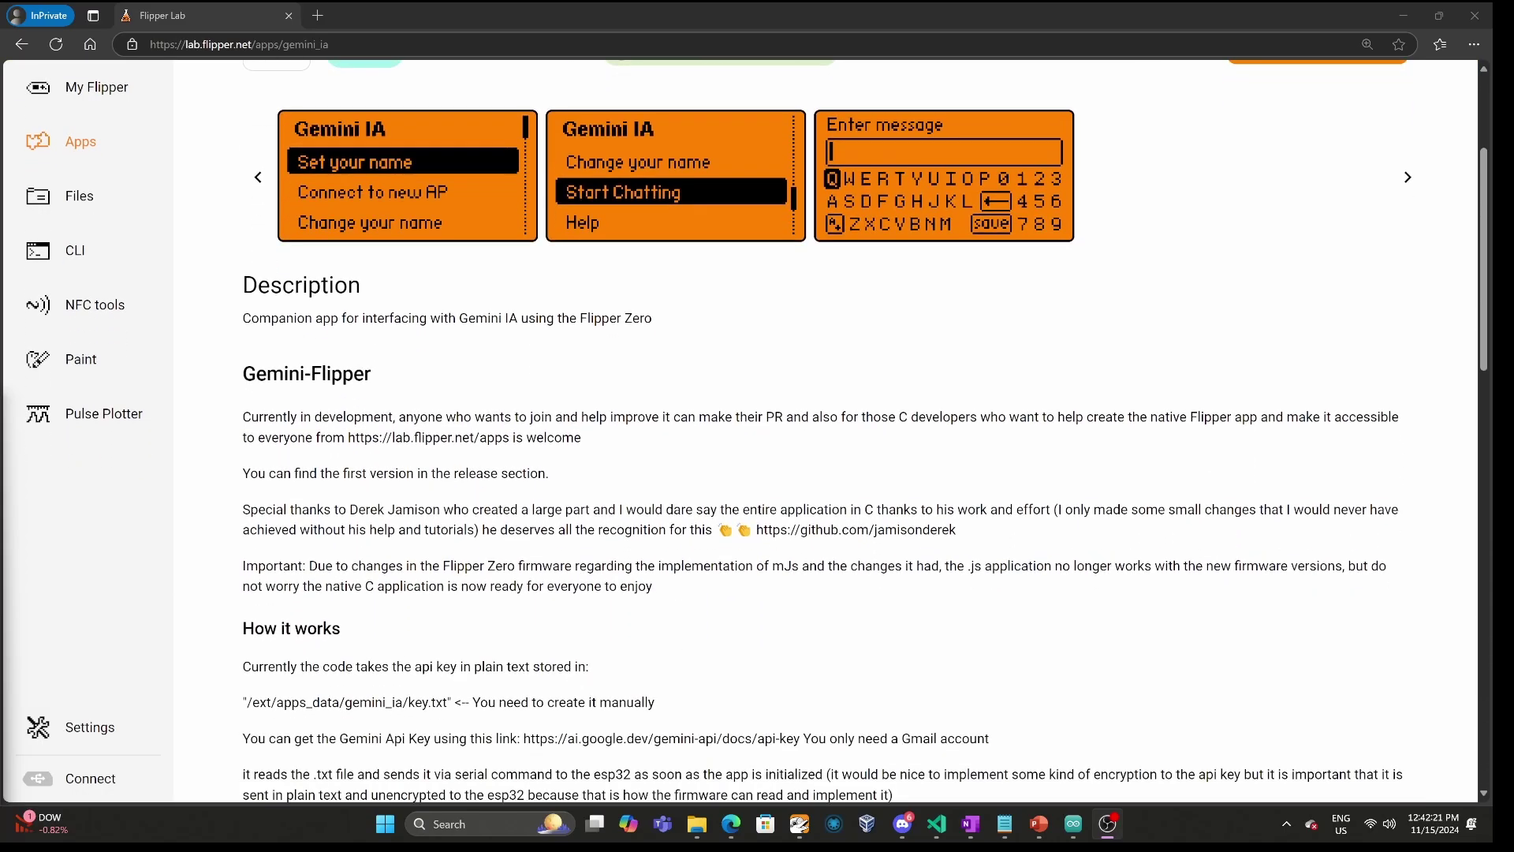
left_click_drag(522, 738, 799, 744)
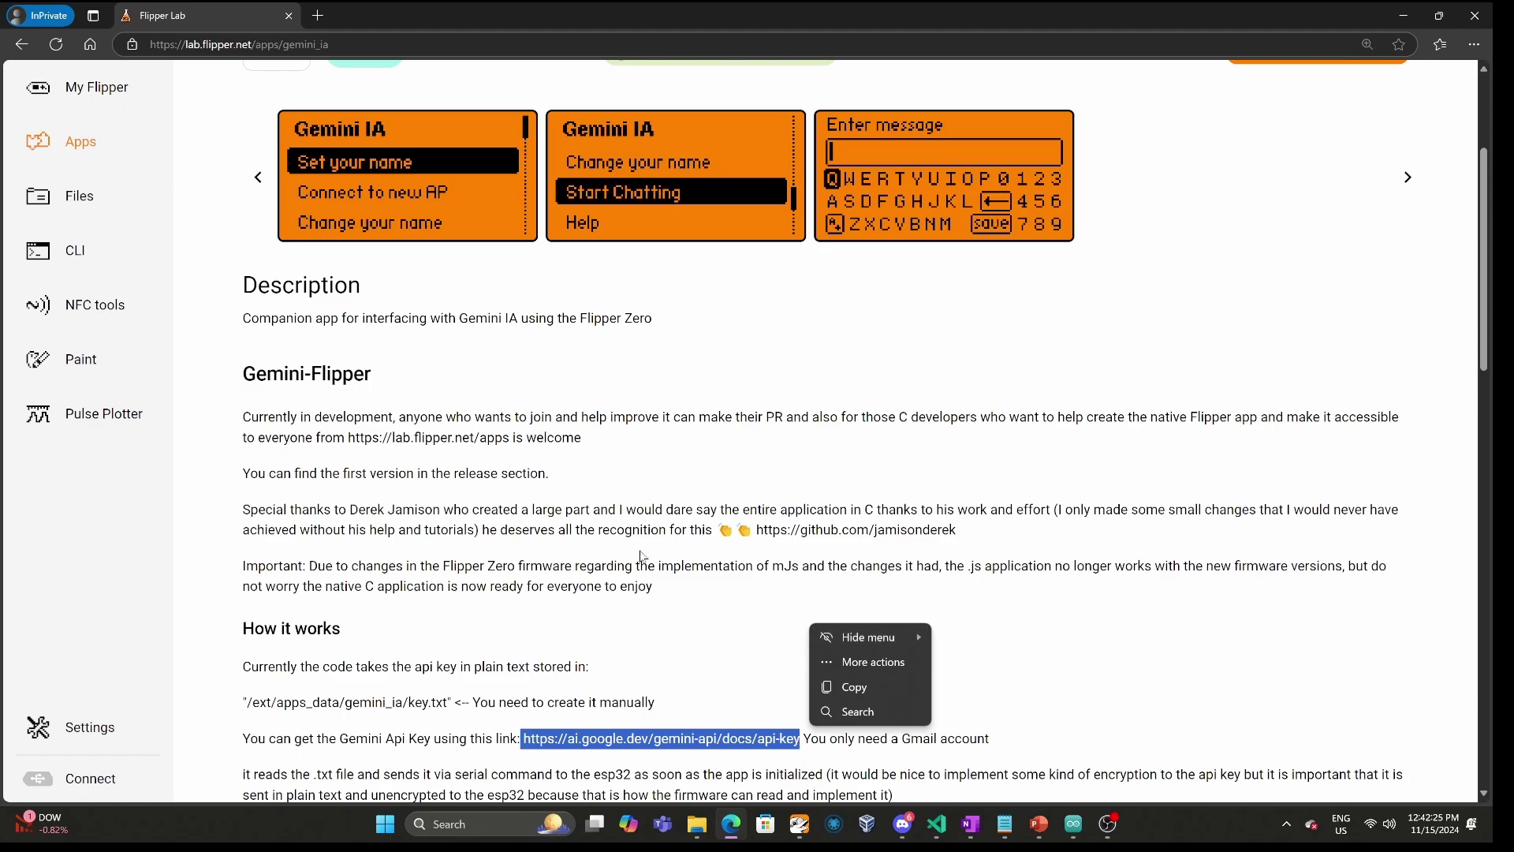
key("ctrl+c")
left_click(318, 15)
key("ctrl+v")
key("Return")
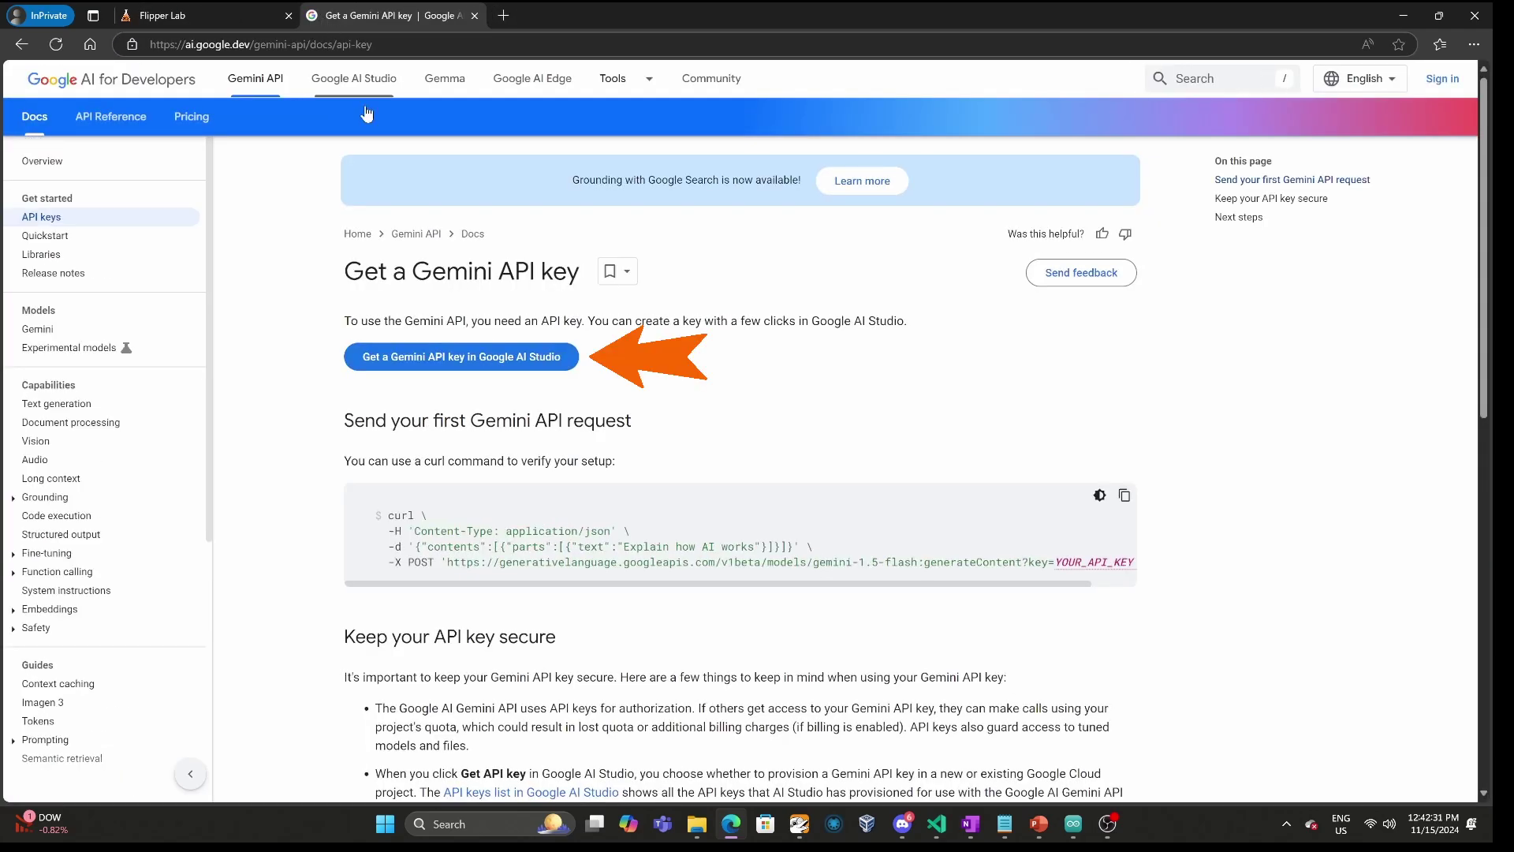
Go to Google AI Studio, declining the passkey setup, then create a new Gemini API key and copy it
left_click(444, 358)
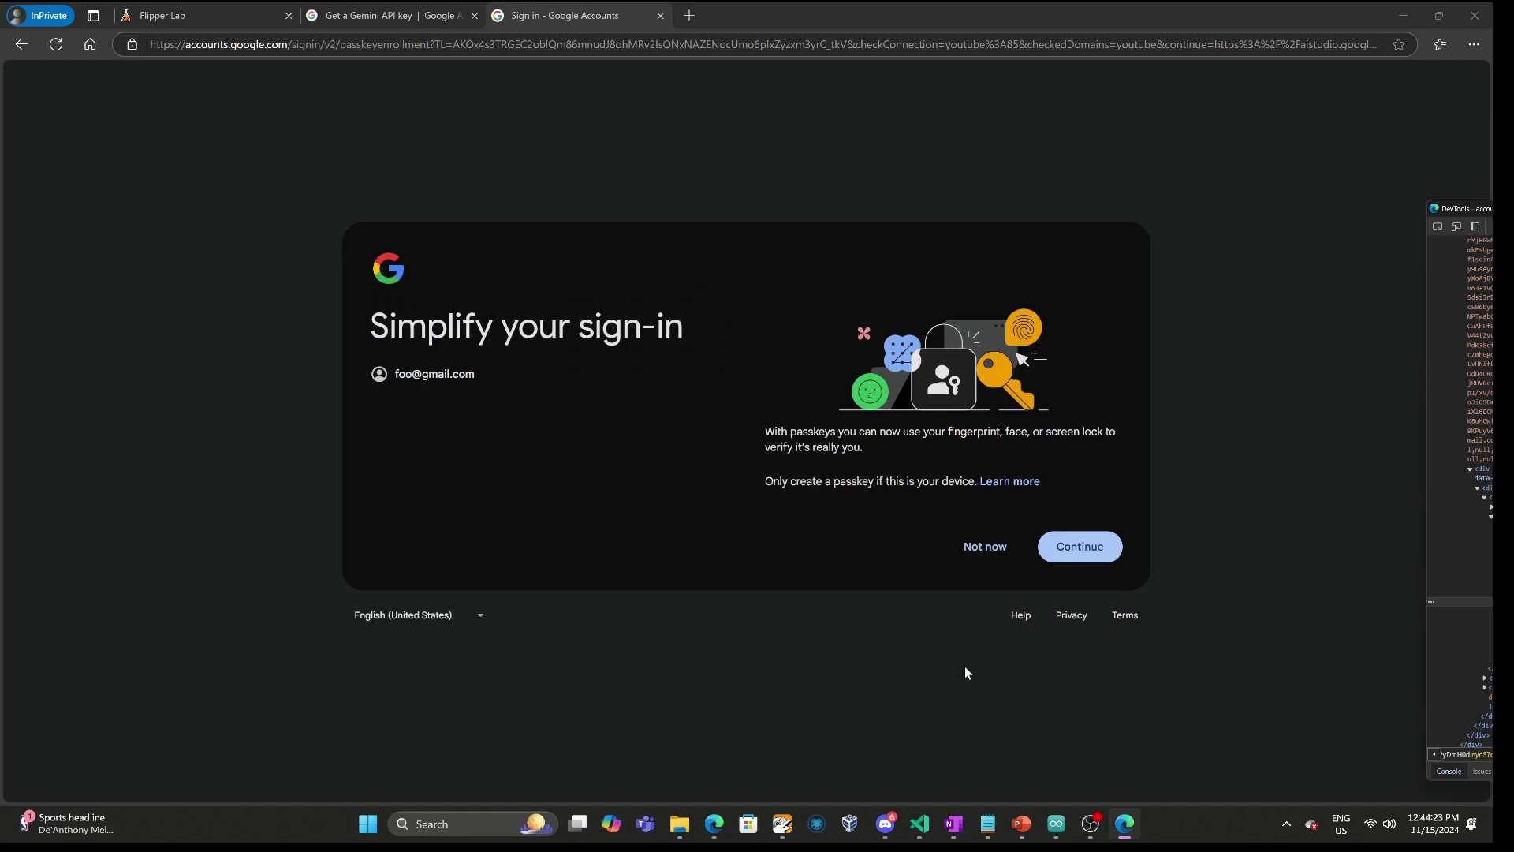
left_click(988, 552)
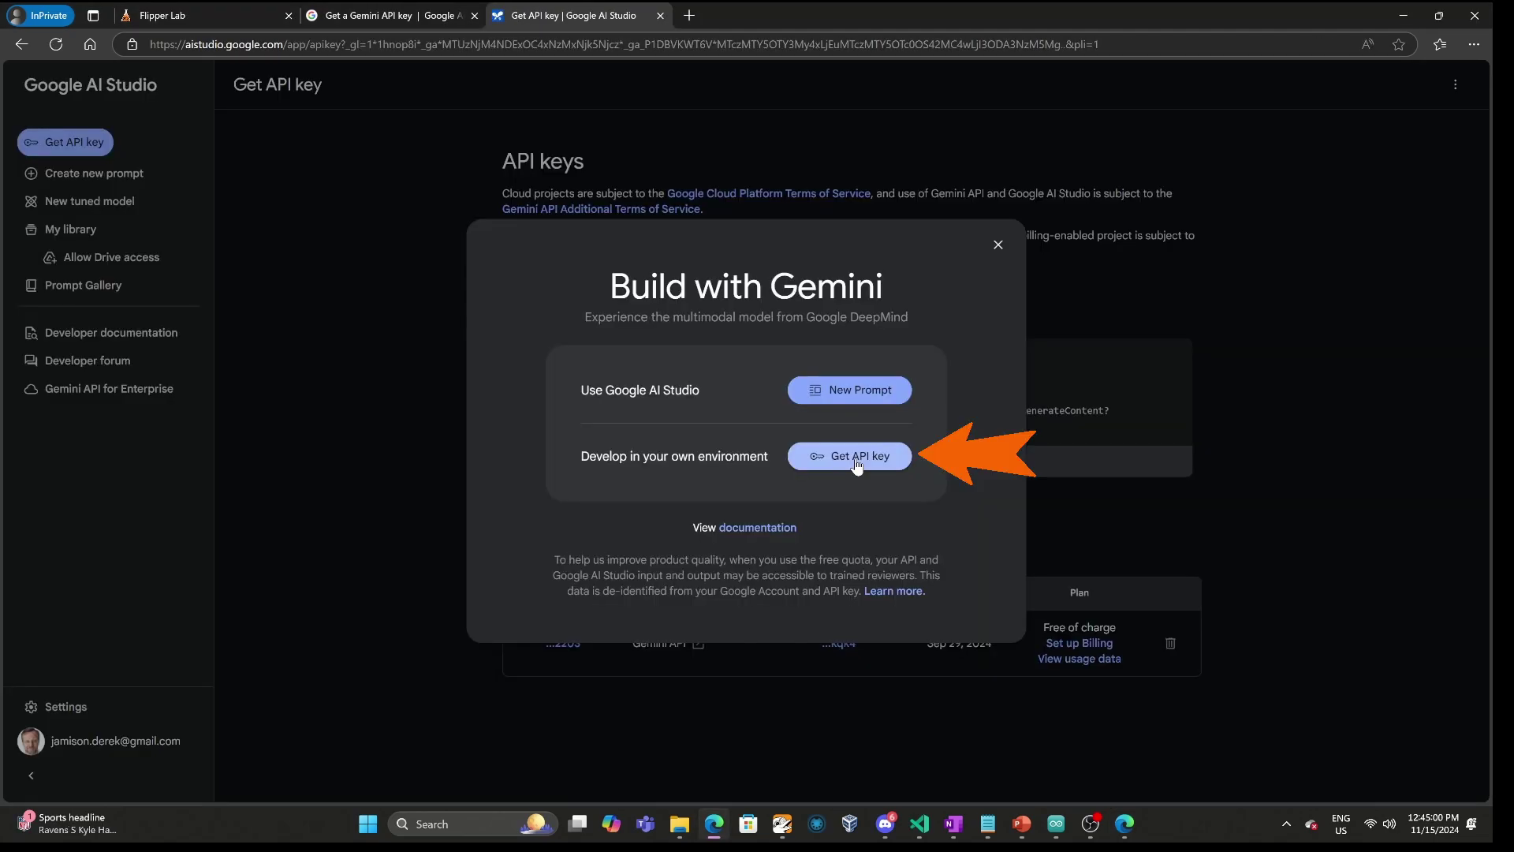
left_click(857, 465)
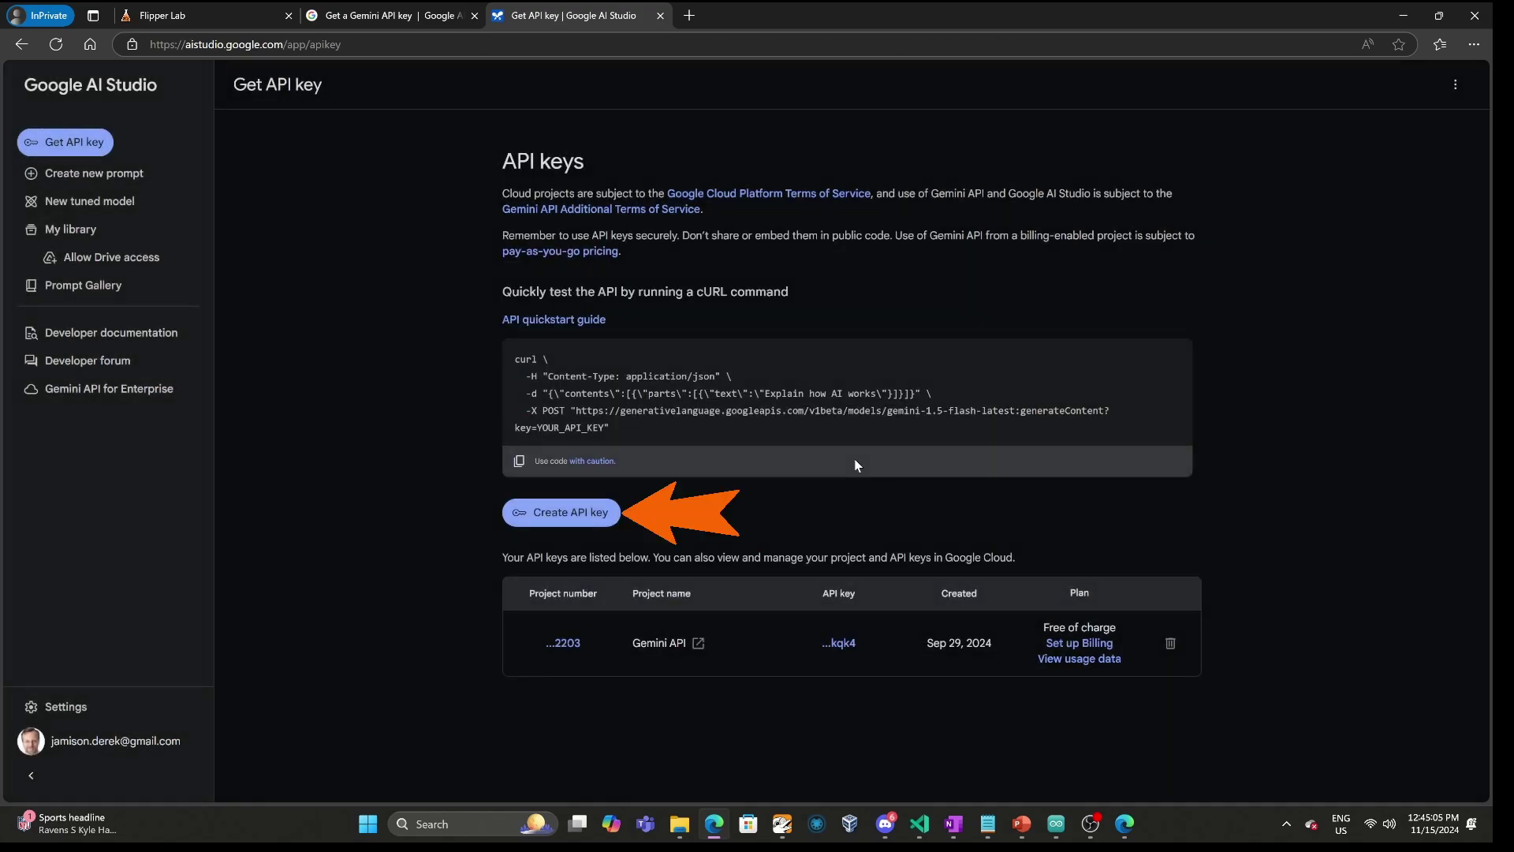
left_click(550, 524)
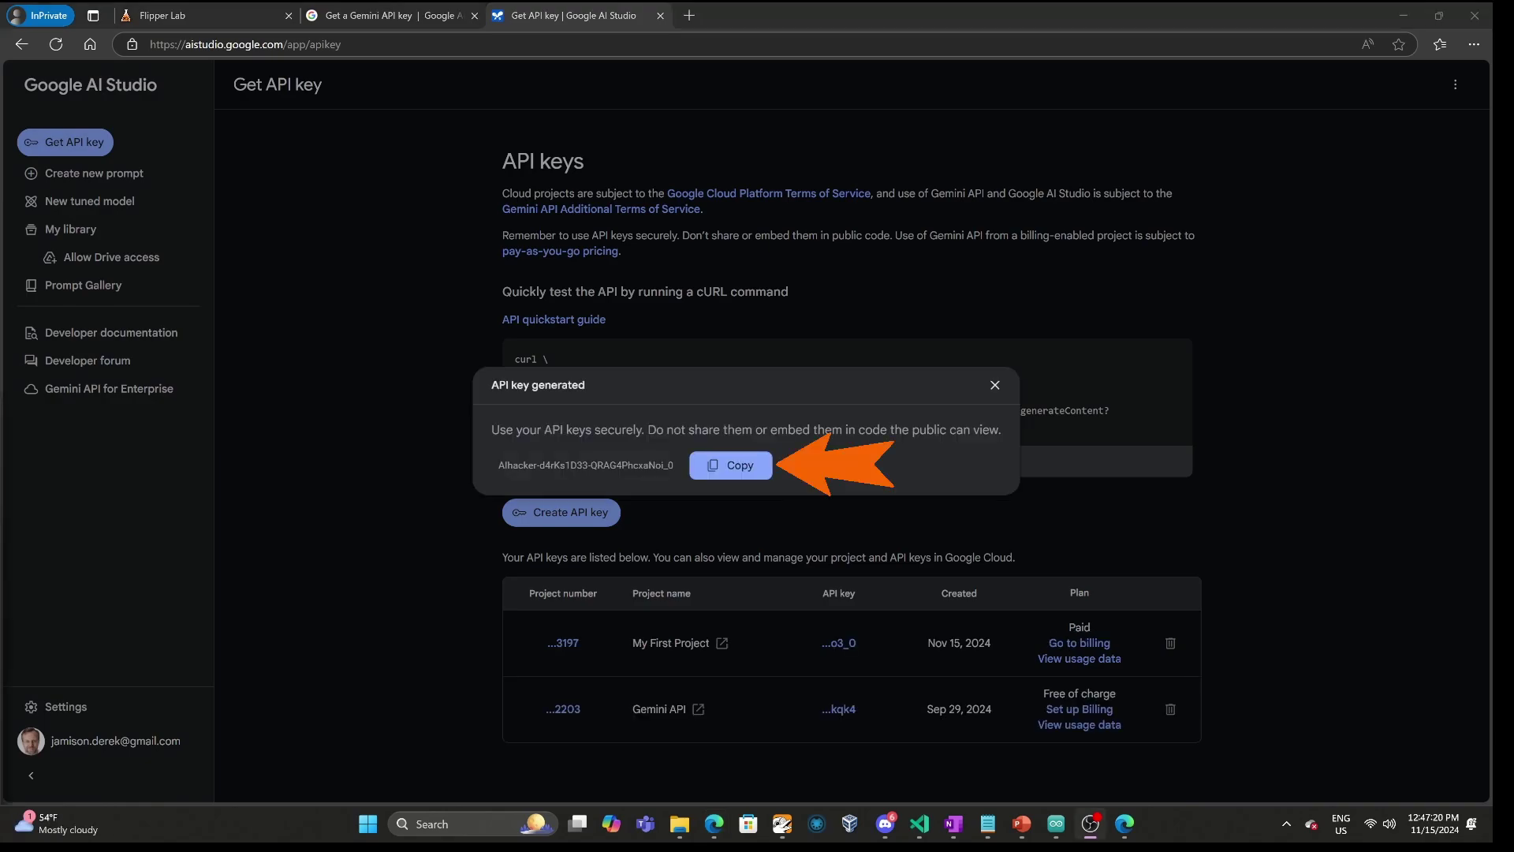
left_click(745, 467)
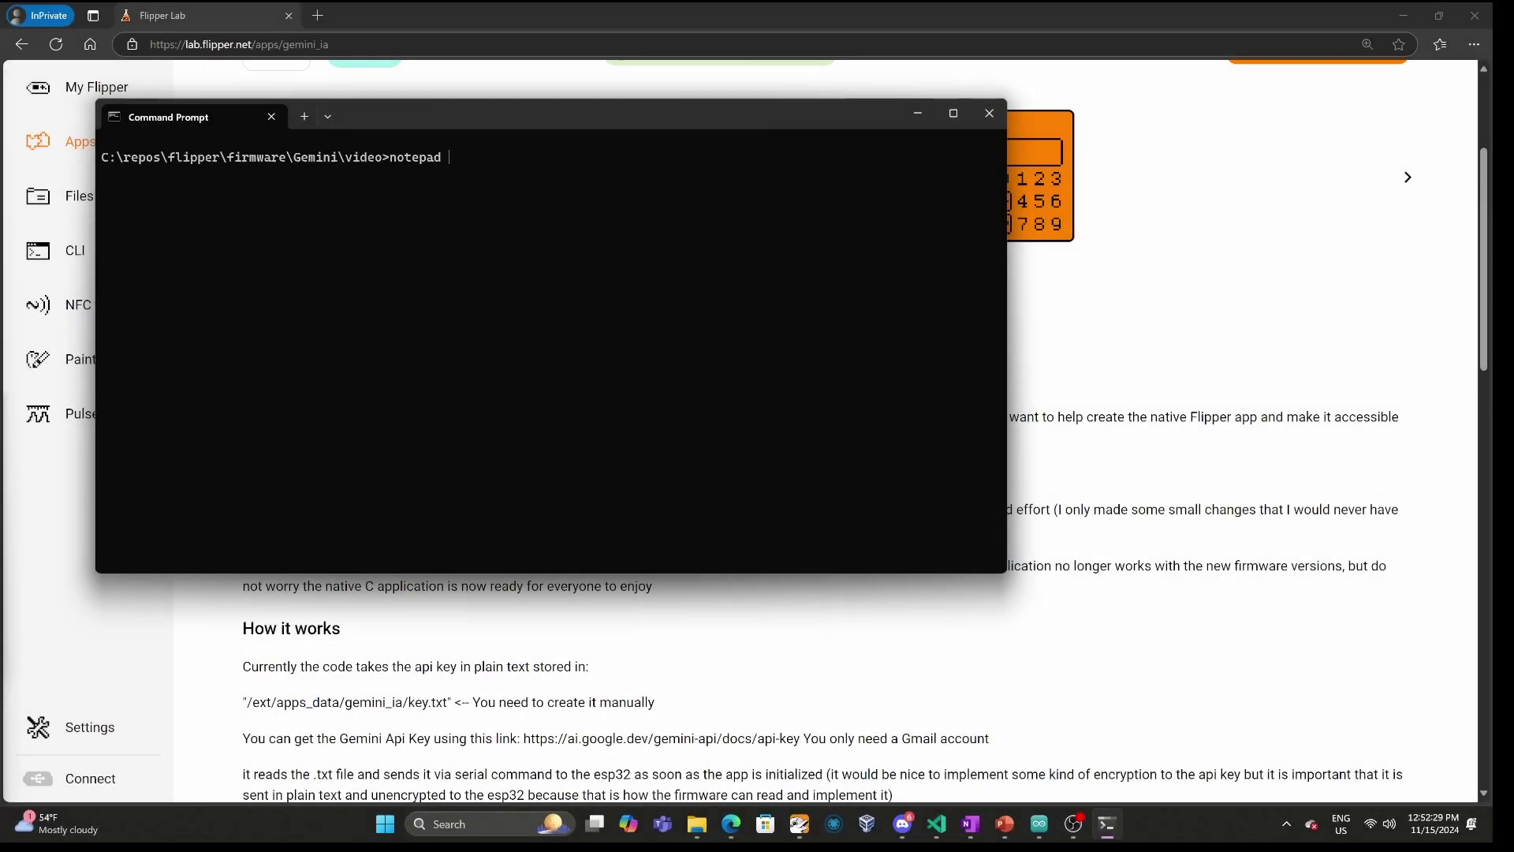
From the Command Prompt, create key.txt in Notepad, paste the API key into it and minimize Notepad
type("key.txt")
key("Return")
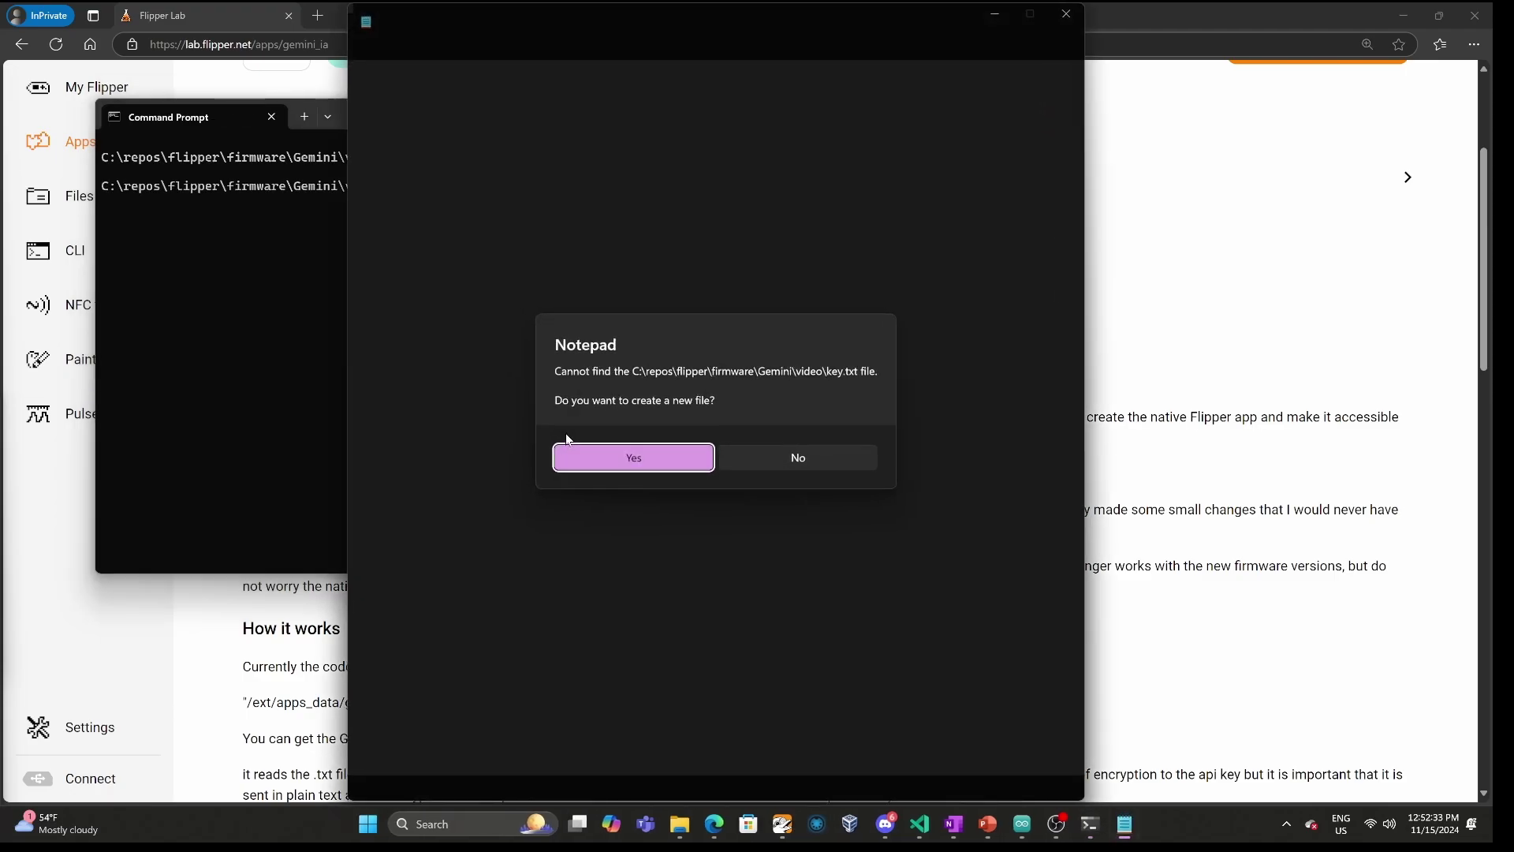
key("Return")
key("ctrl+v")
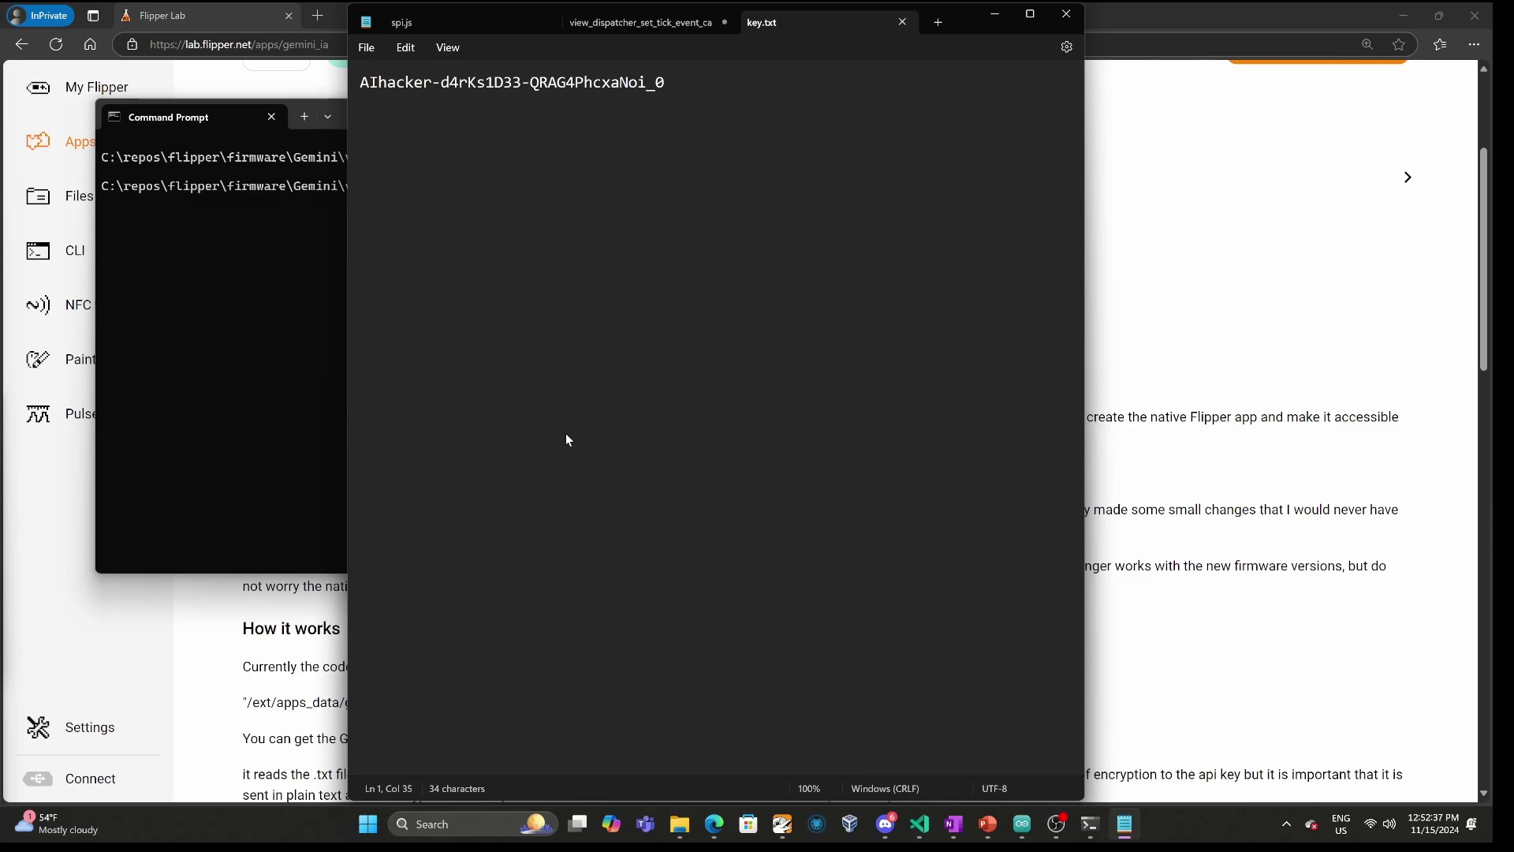
left_click(994, 12)
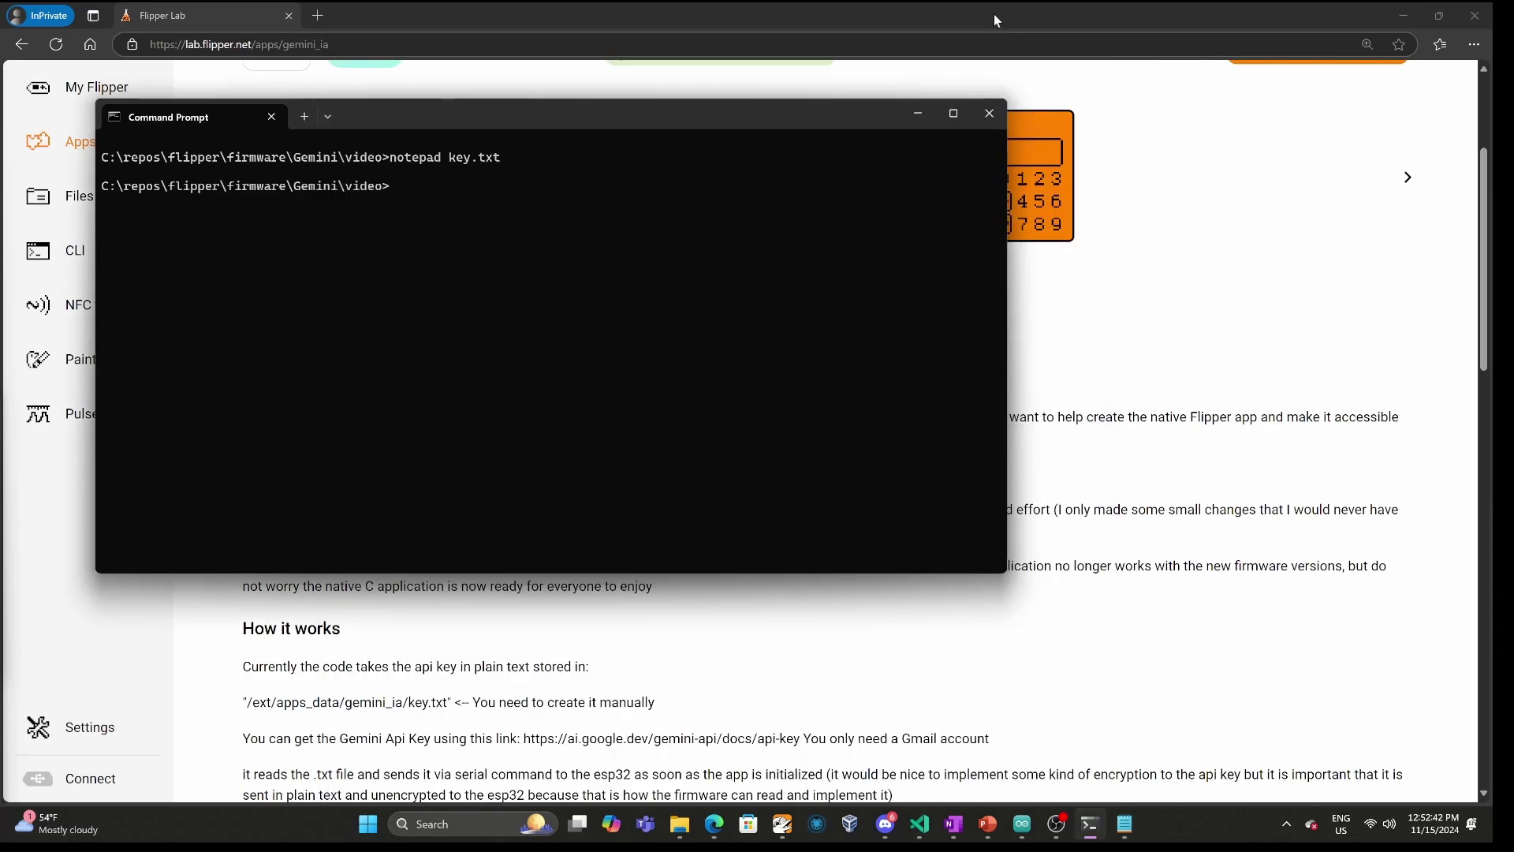
Open the current folder in File Explorer and copy key.txt into SD Card/apps_data/gemini_ia through qFlipper
type("start .")
key("Return")
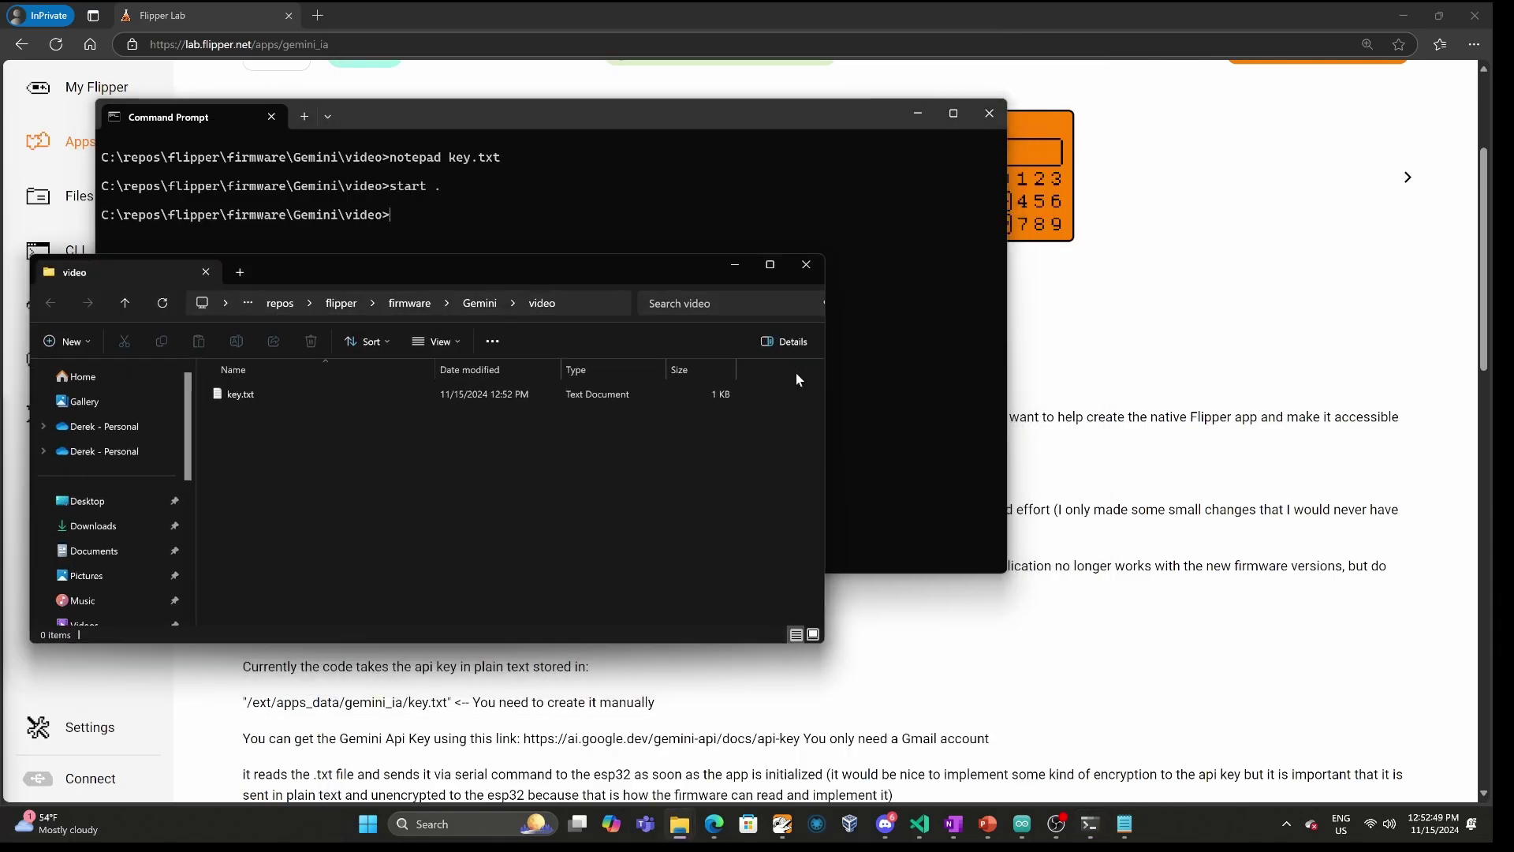
left_click(785, 827)
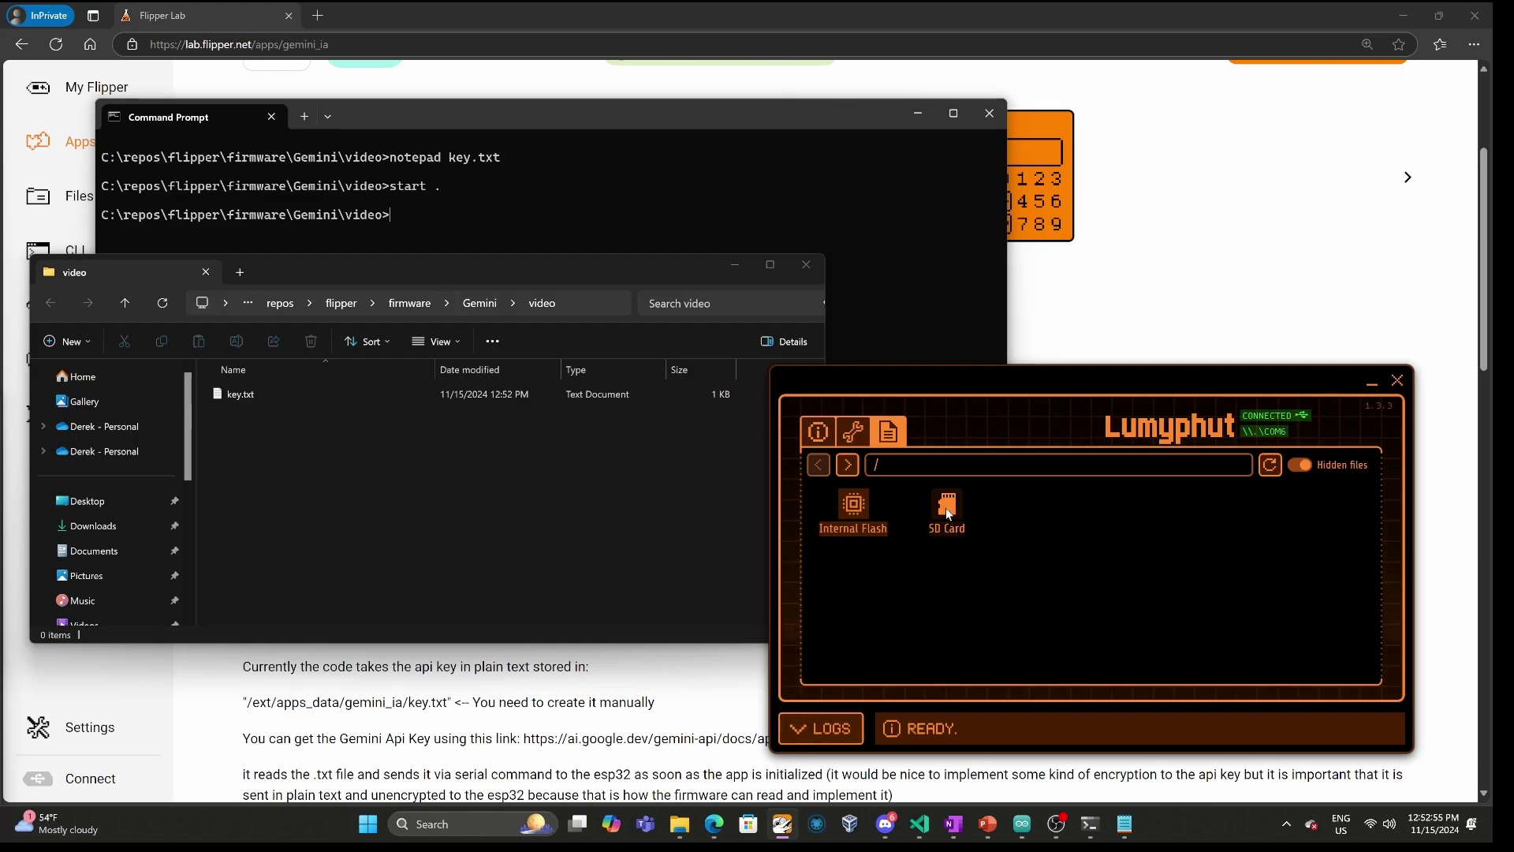
double_click(949, 514)
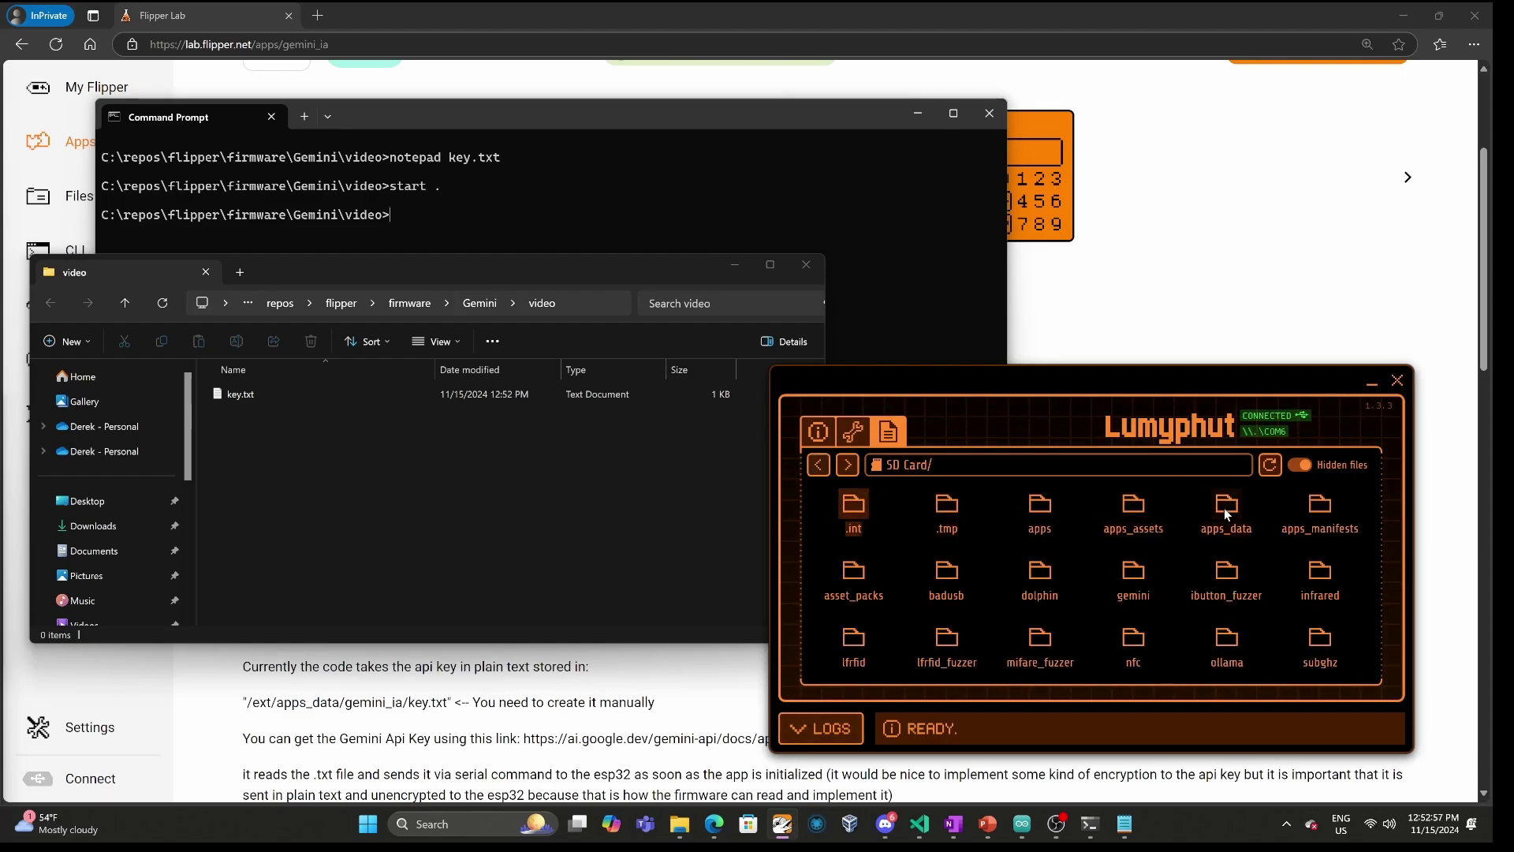
double_click(1225, 510)
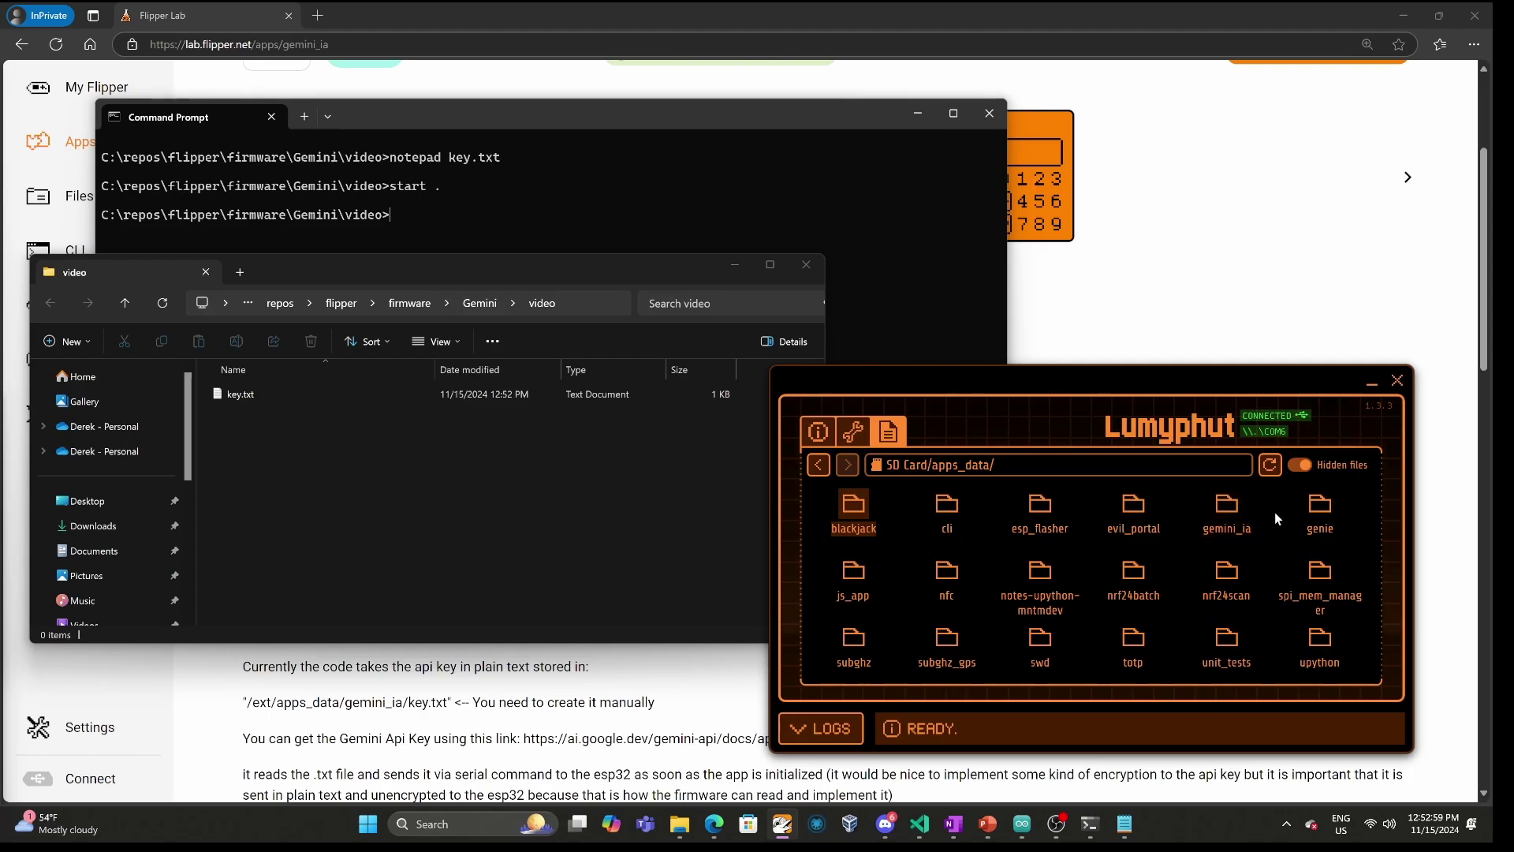
double_click(1225, 509)
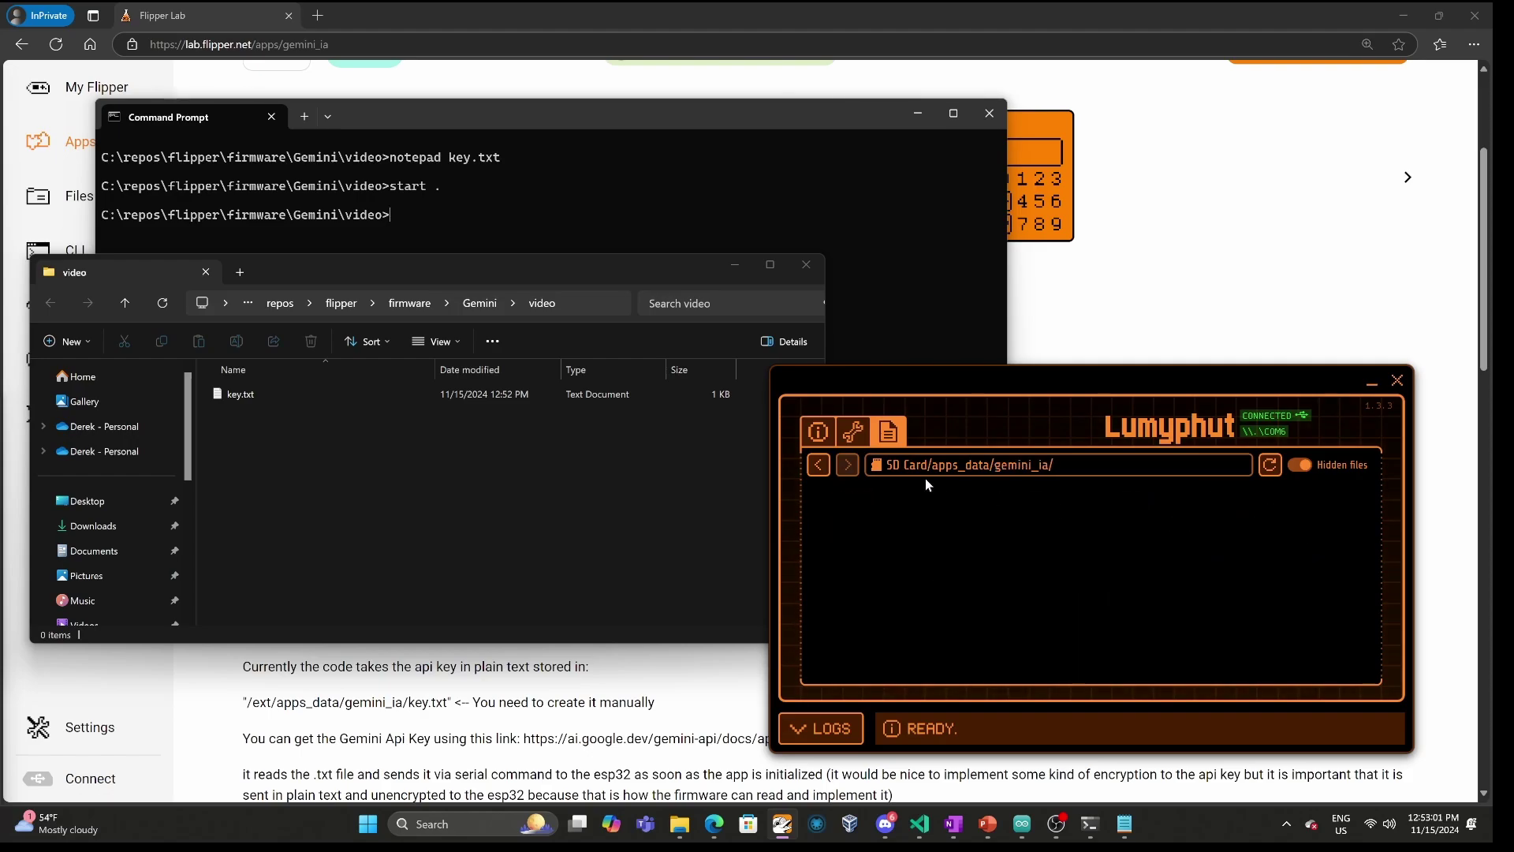
left_click_drag(232, 393, 1115, 588)
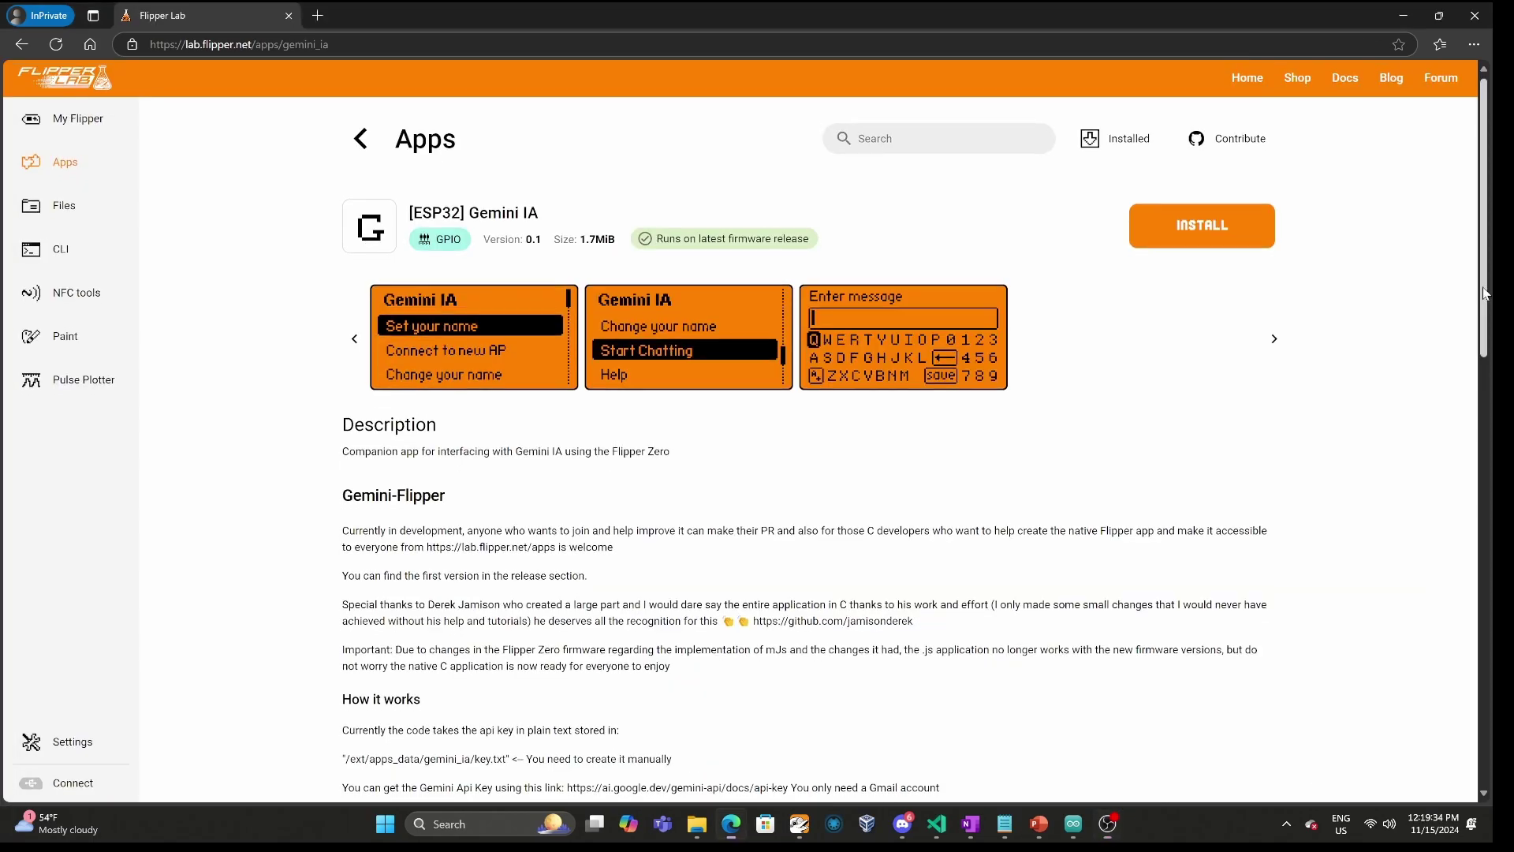
From the Gemini IA page's repository link, open Gemini AI ESP32 wroom dev module.zip in the Gemini IA Precompiled binaries folder
scroll(1481, 652, "down", 10)
scroll(1482, 652, "down", 3)
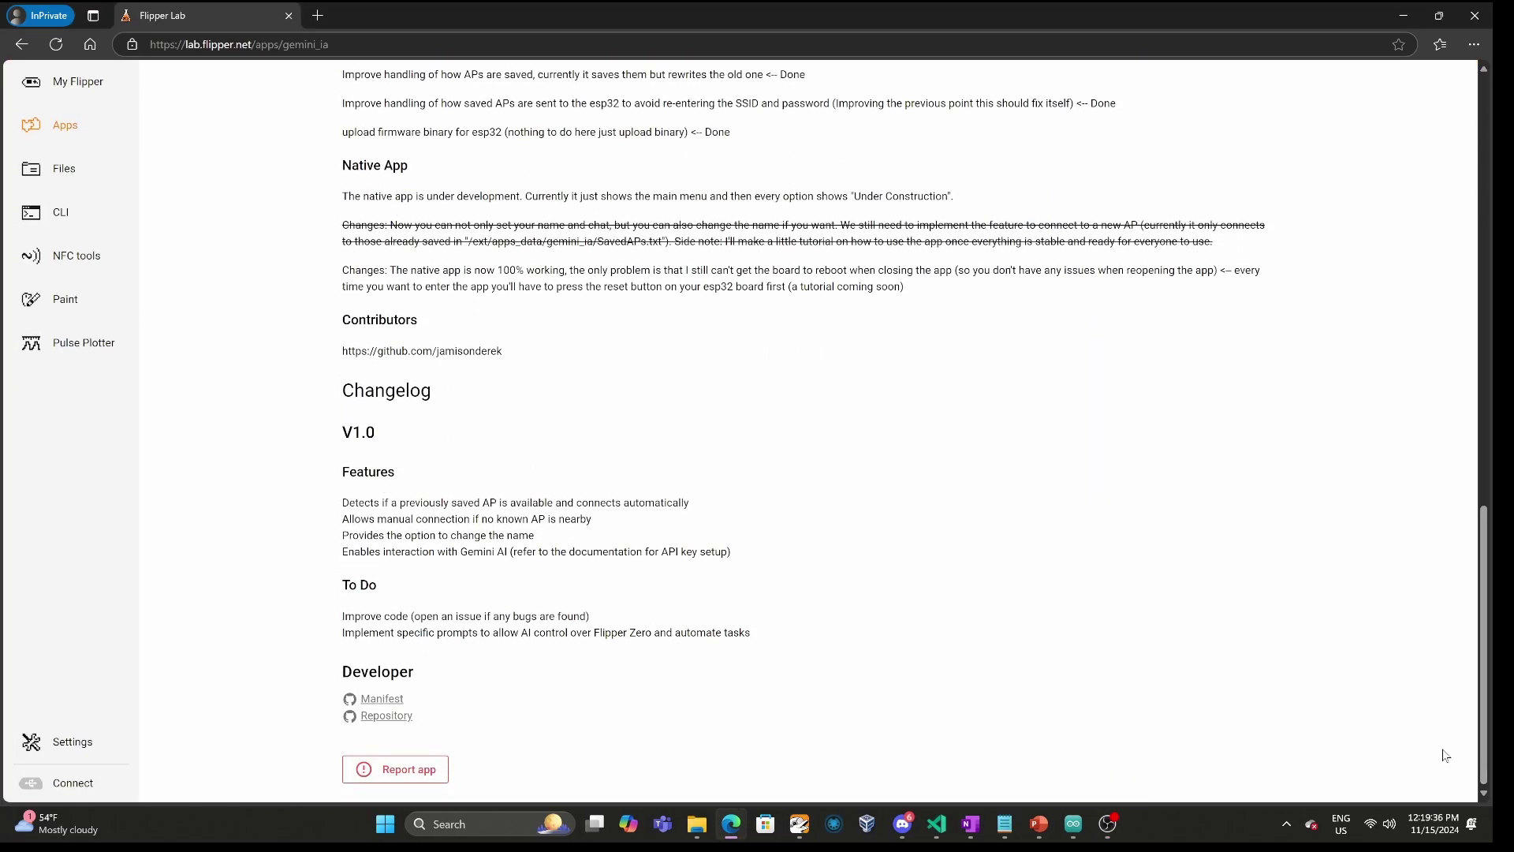
left_click(388, 715)
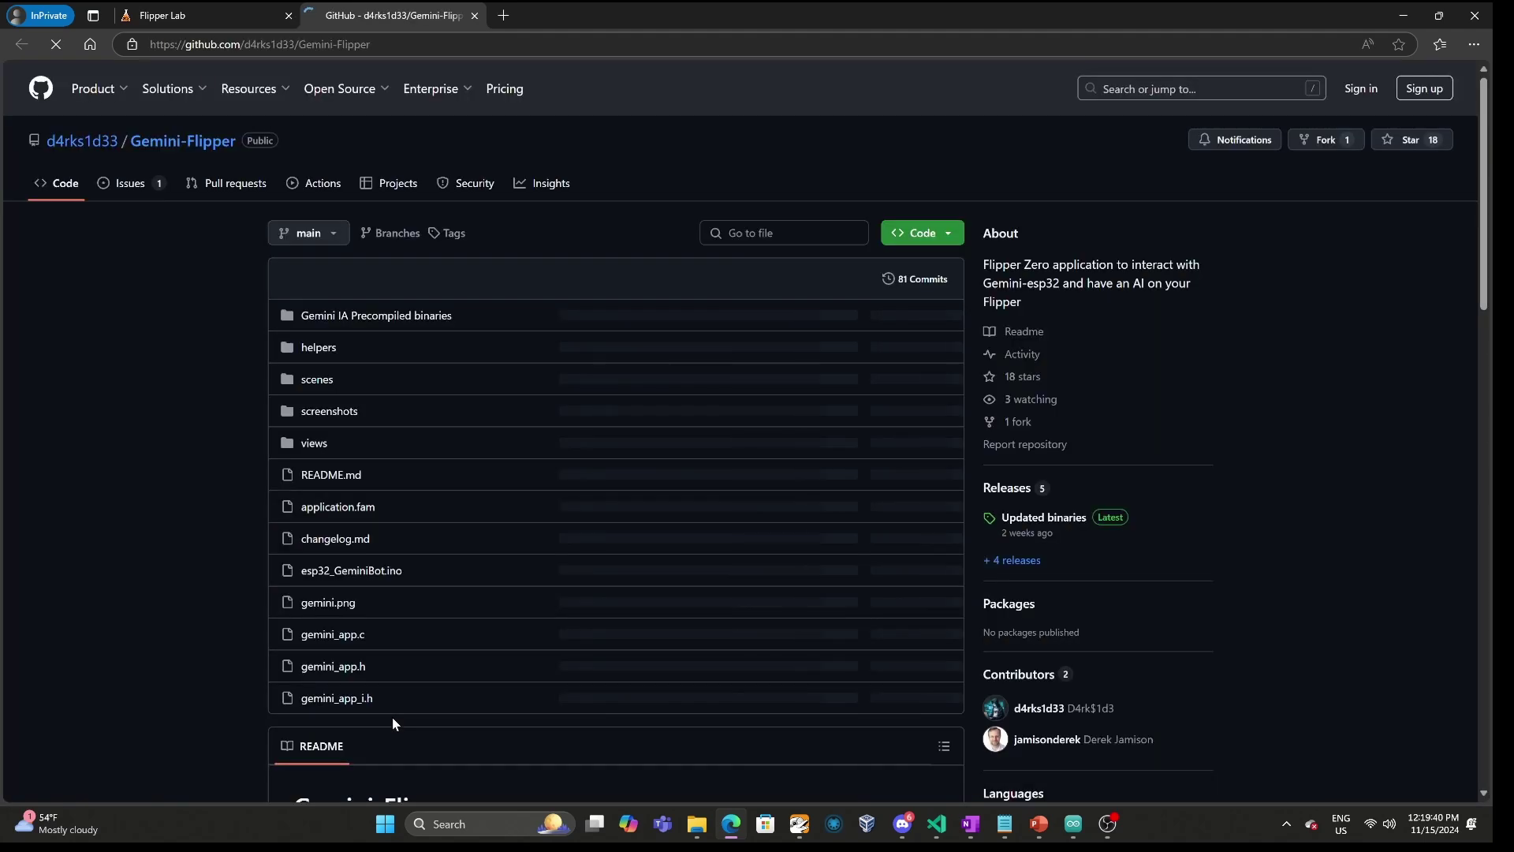
left_click(407, 318)
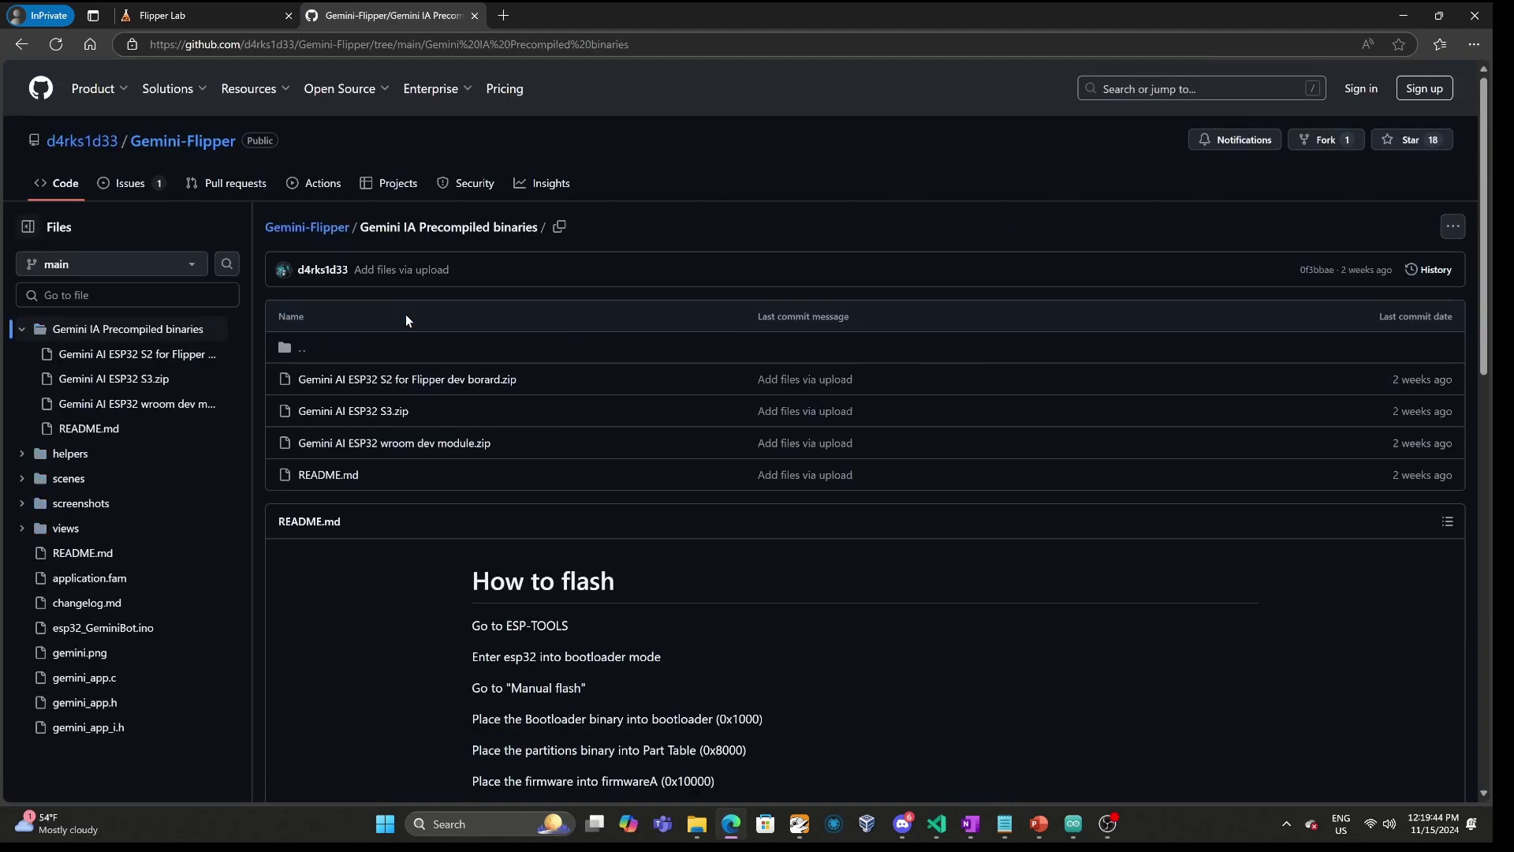
left_click(442, 446)
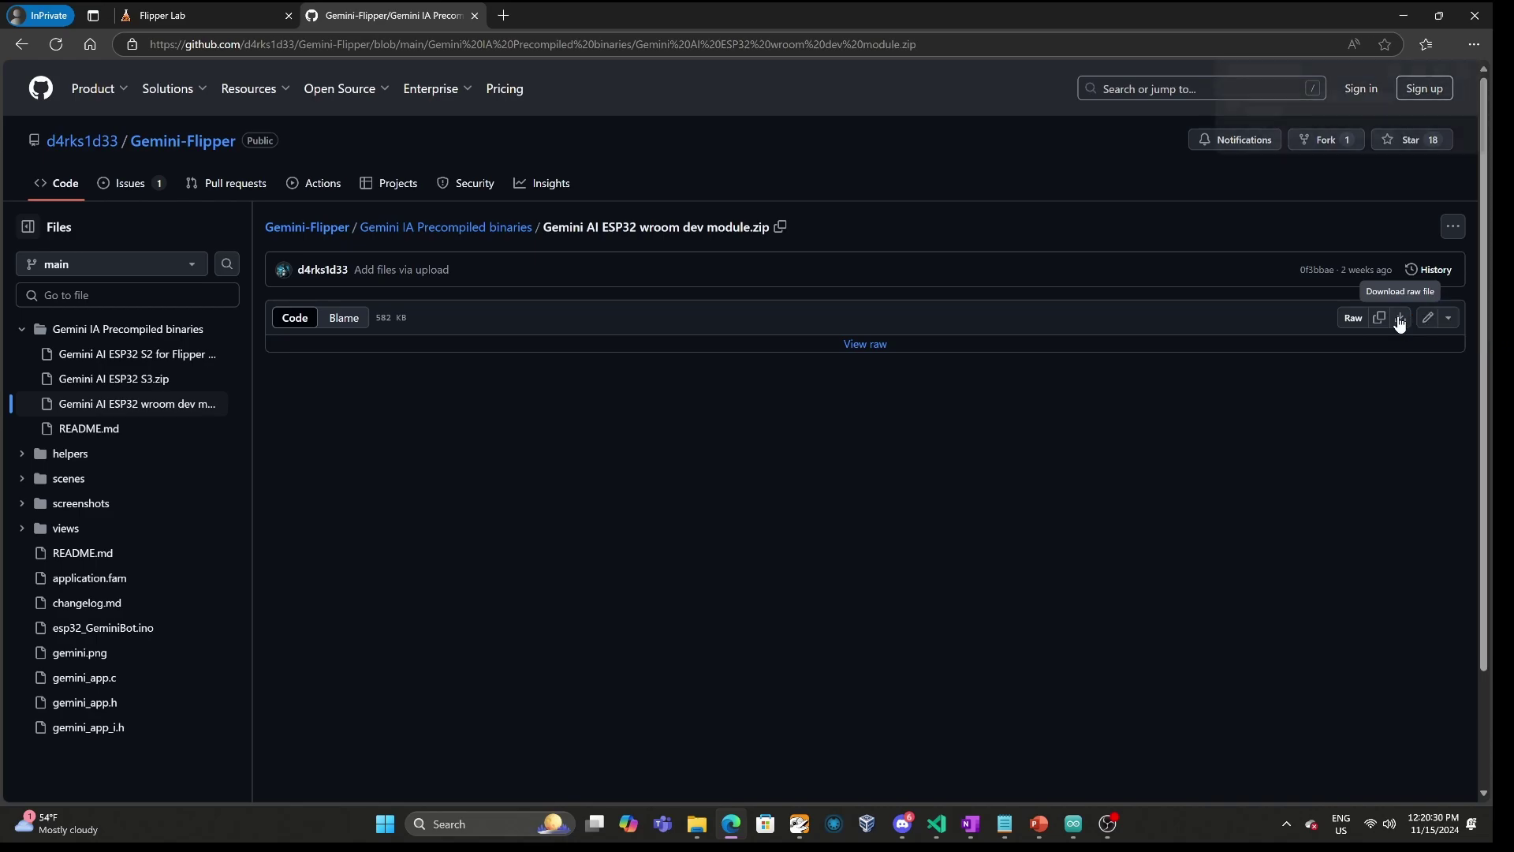
Download the raw Gemini AI ESP32 wroom dev module.zip file and show it in the Downloads folder
left_click(1402, 321)
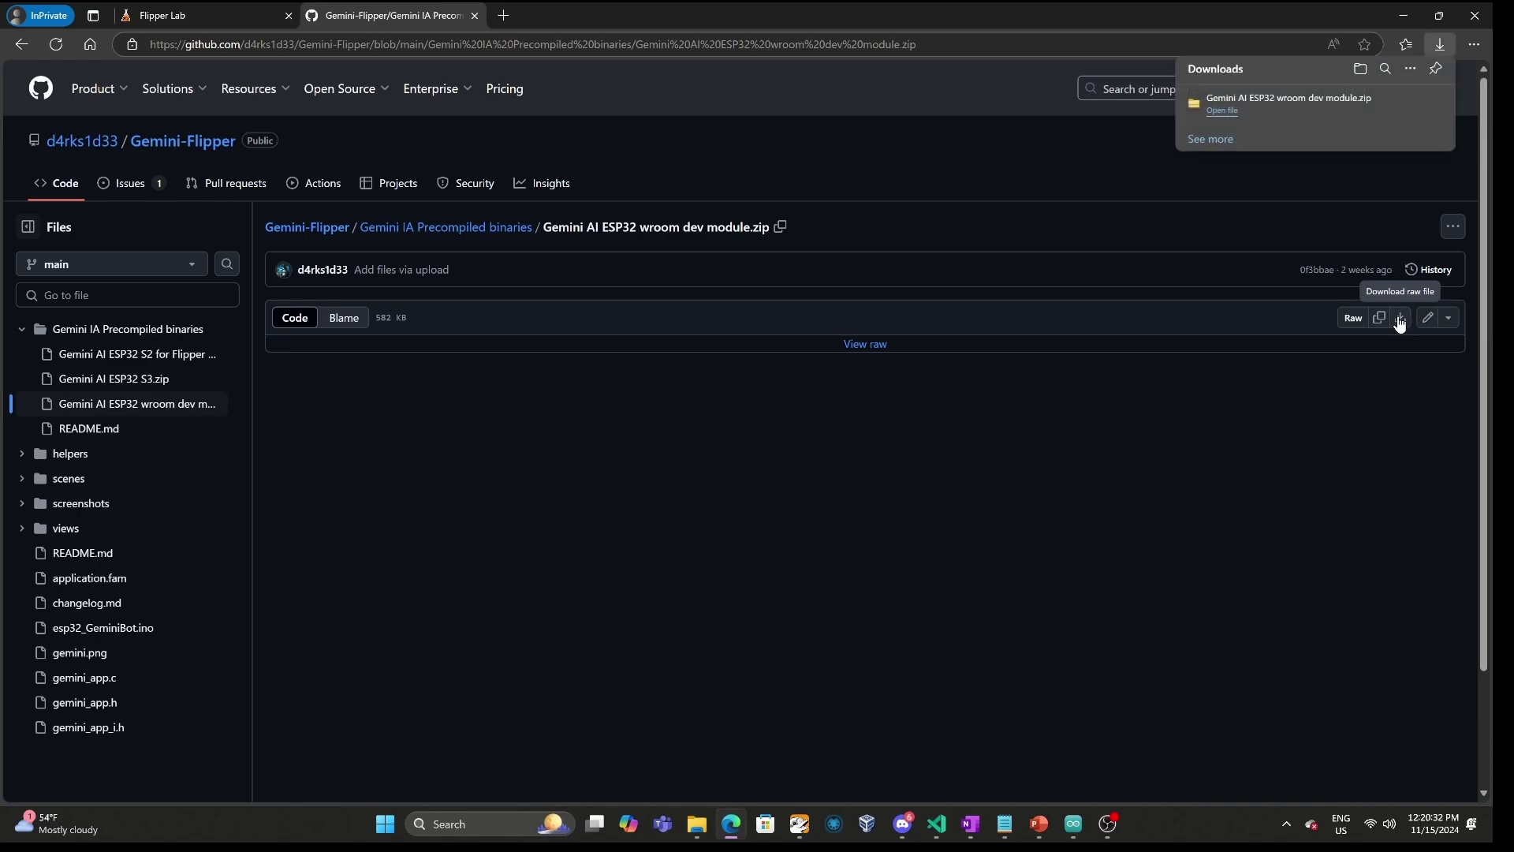
mouse_move(1388, 106)
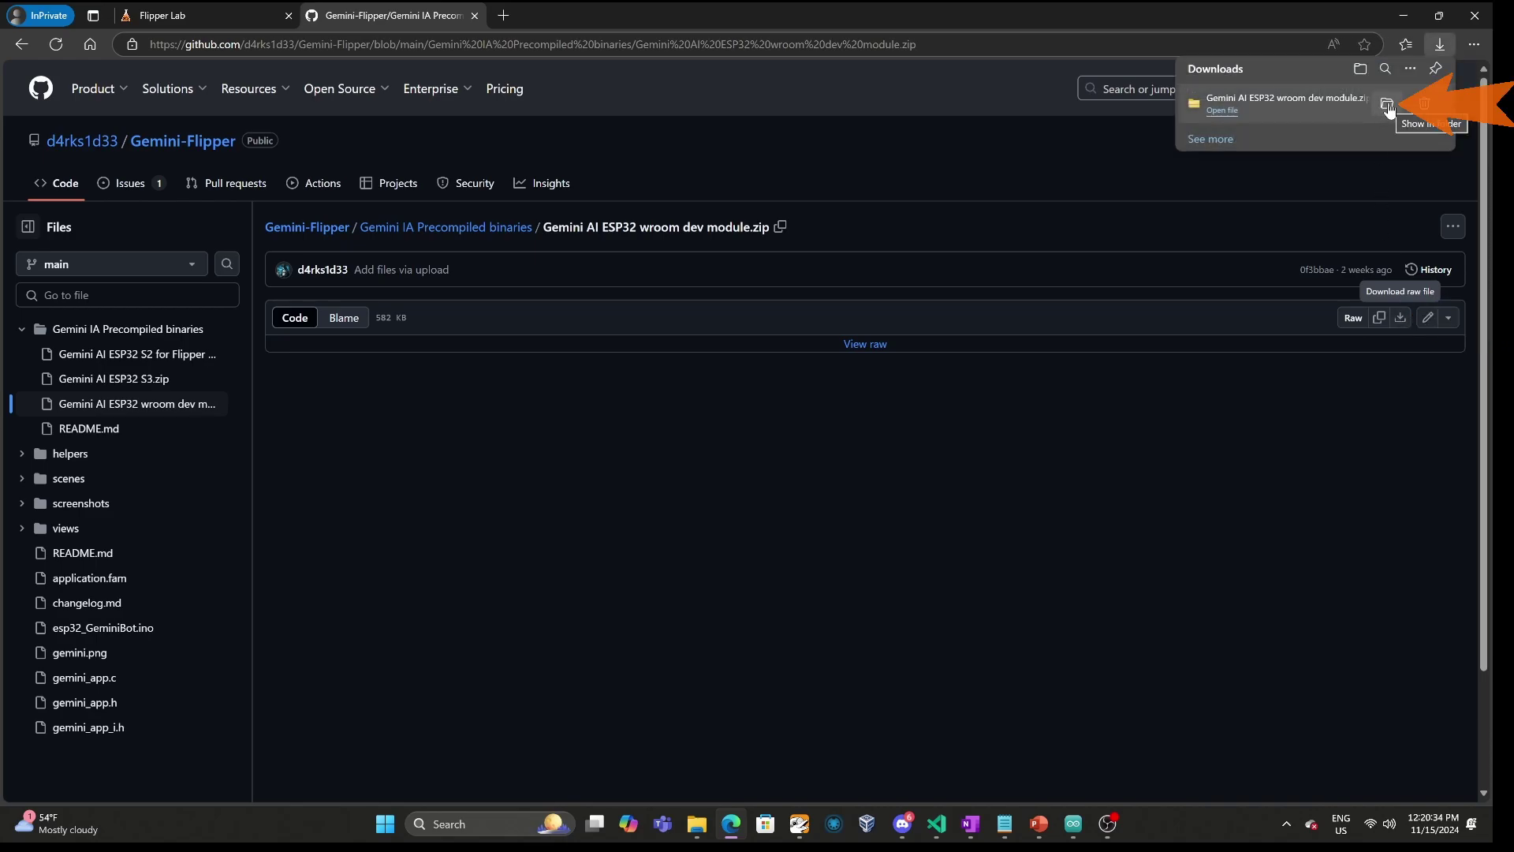
left_click(1387, 106)
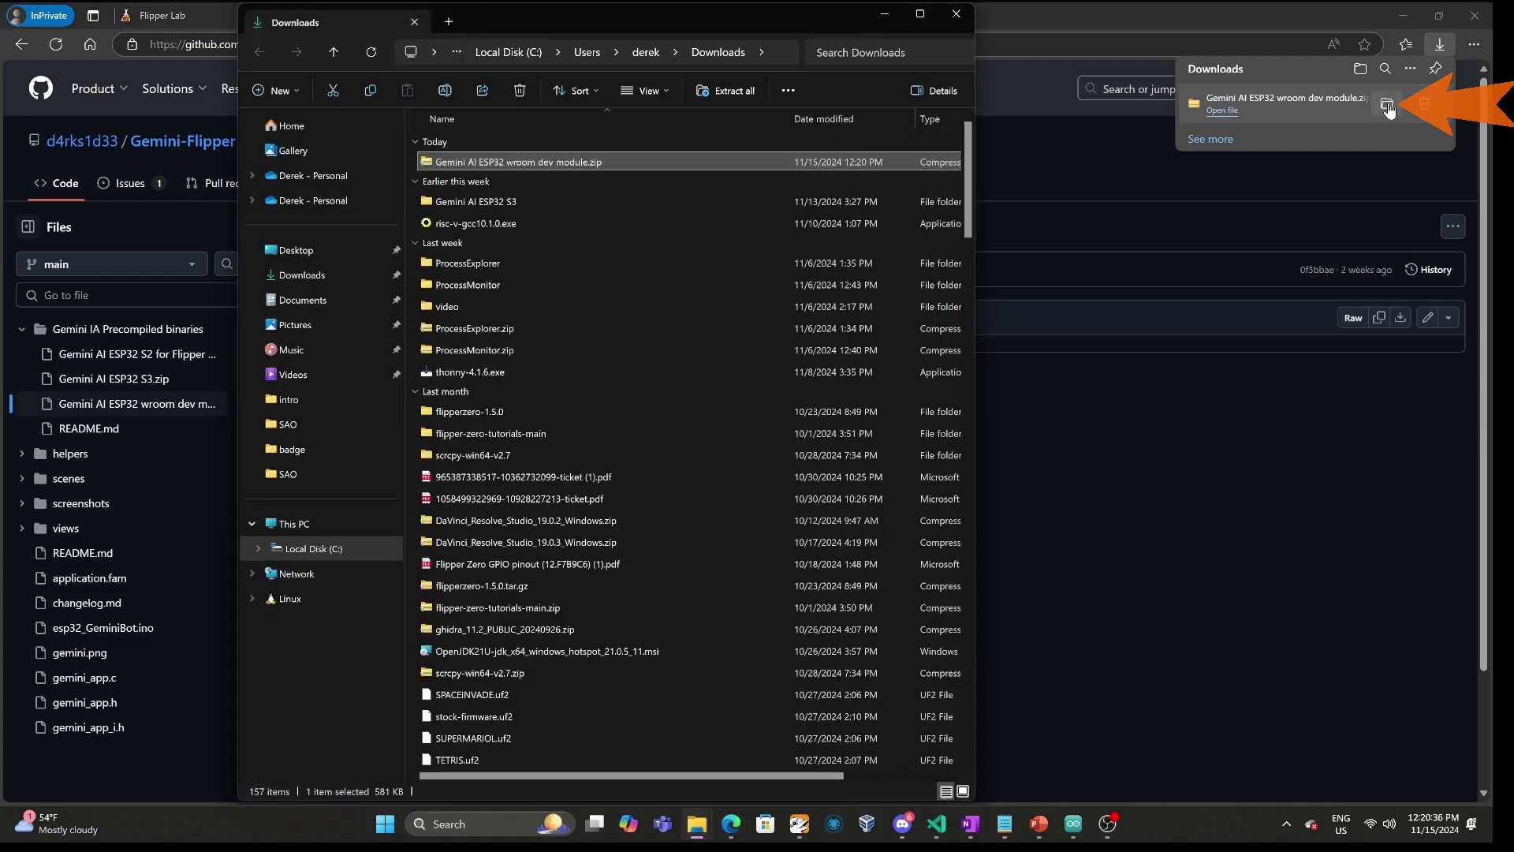
Extract Gemini AI ESP32 wroom dev module.zip and open the extracted esp32.esp32.esp32 folder
right_click(529, 162)
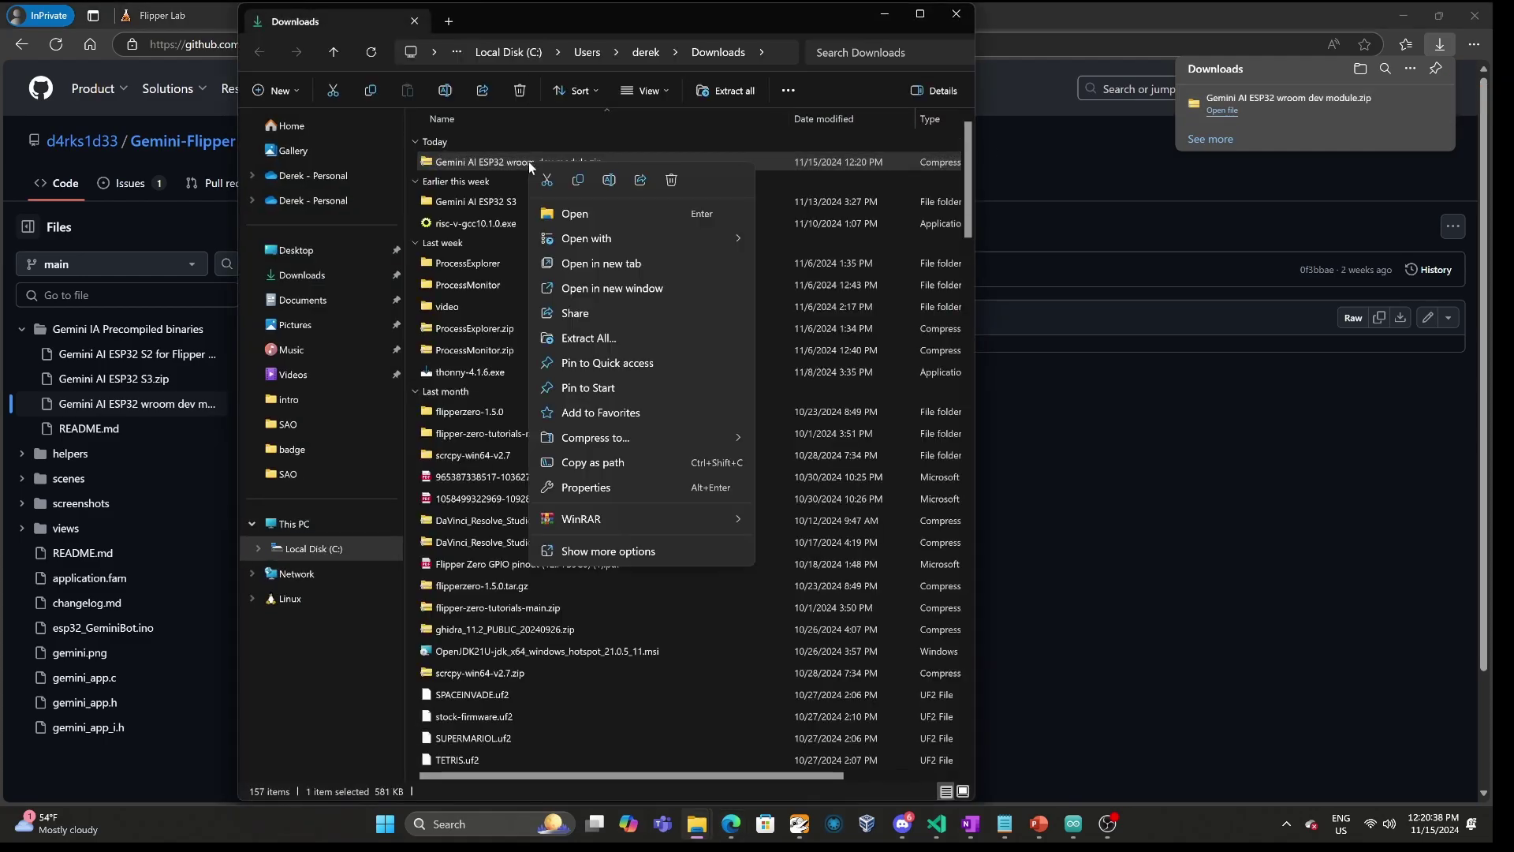
left_click(588, 338)
left_click(881, 569)
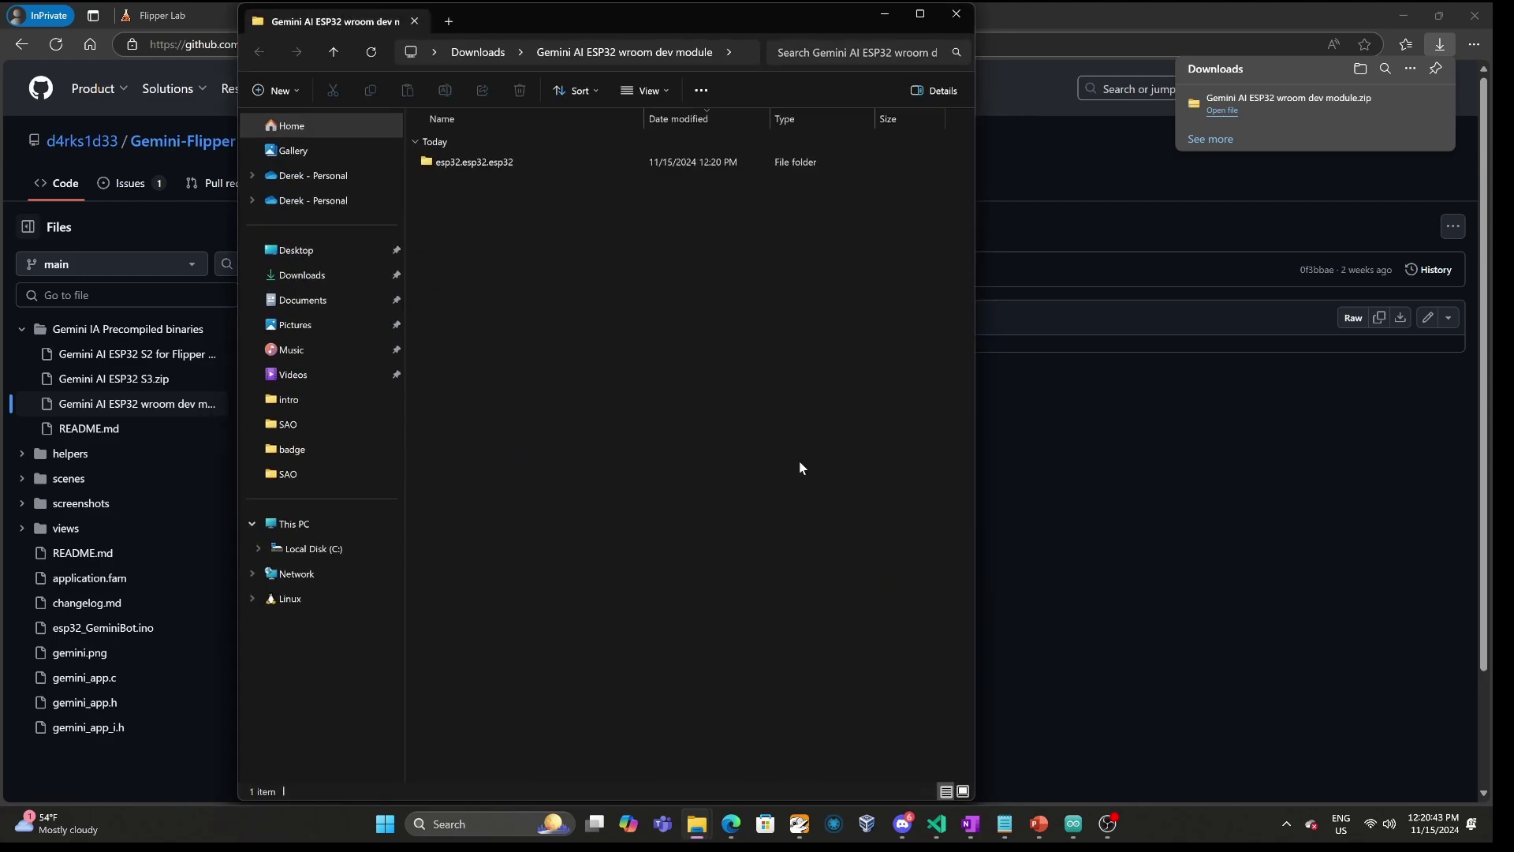
double_click(510, 164)
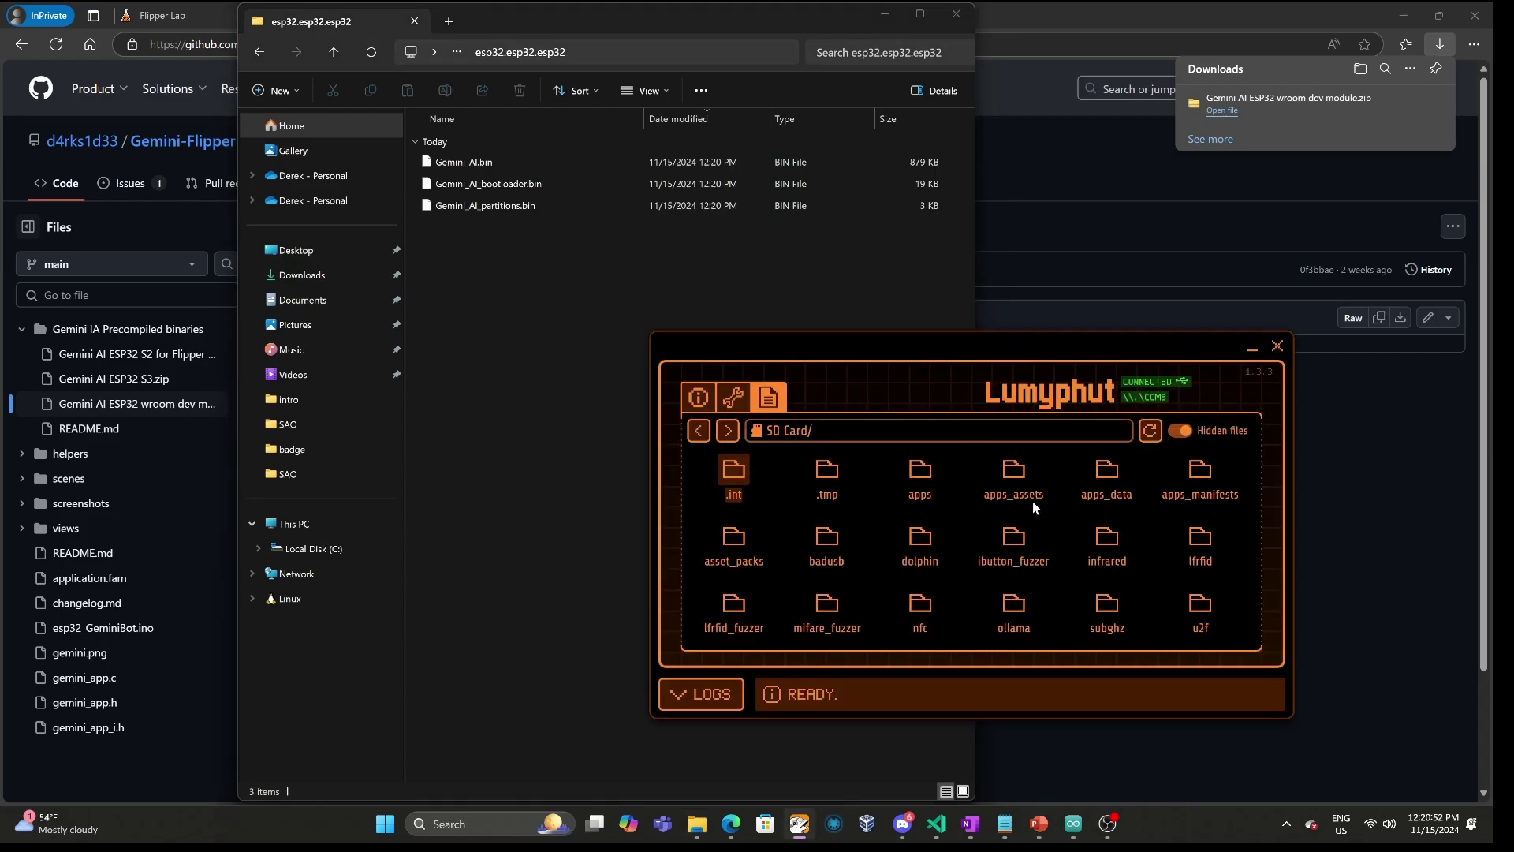
In qFlipper, create a folder named gemini in the root of the SD Card
right_click(1235, 555)
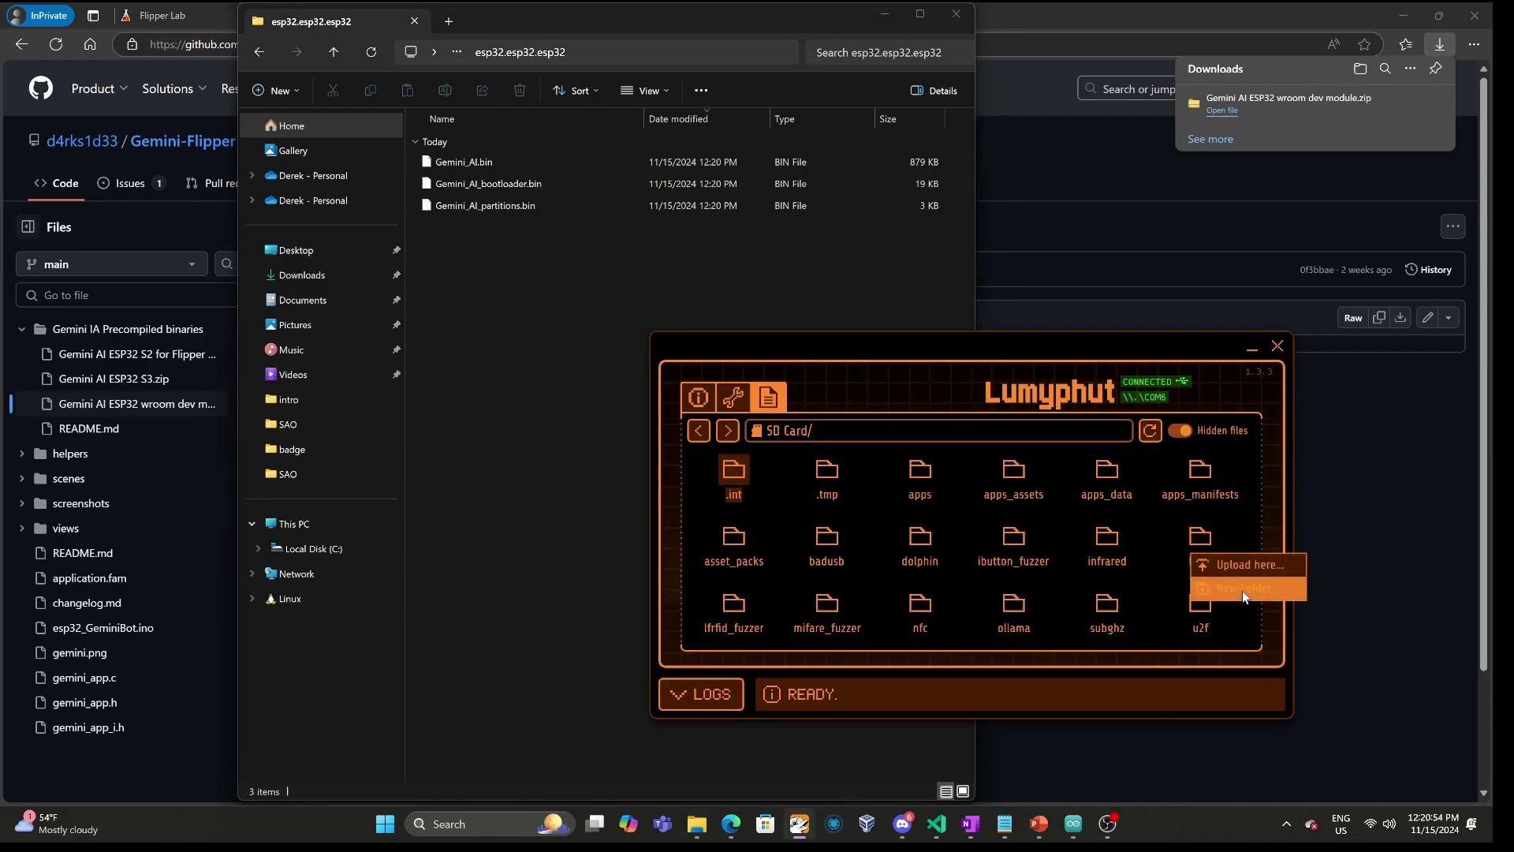
left_click(1243, 592)
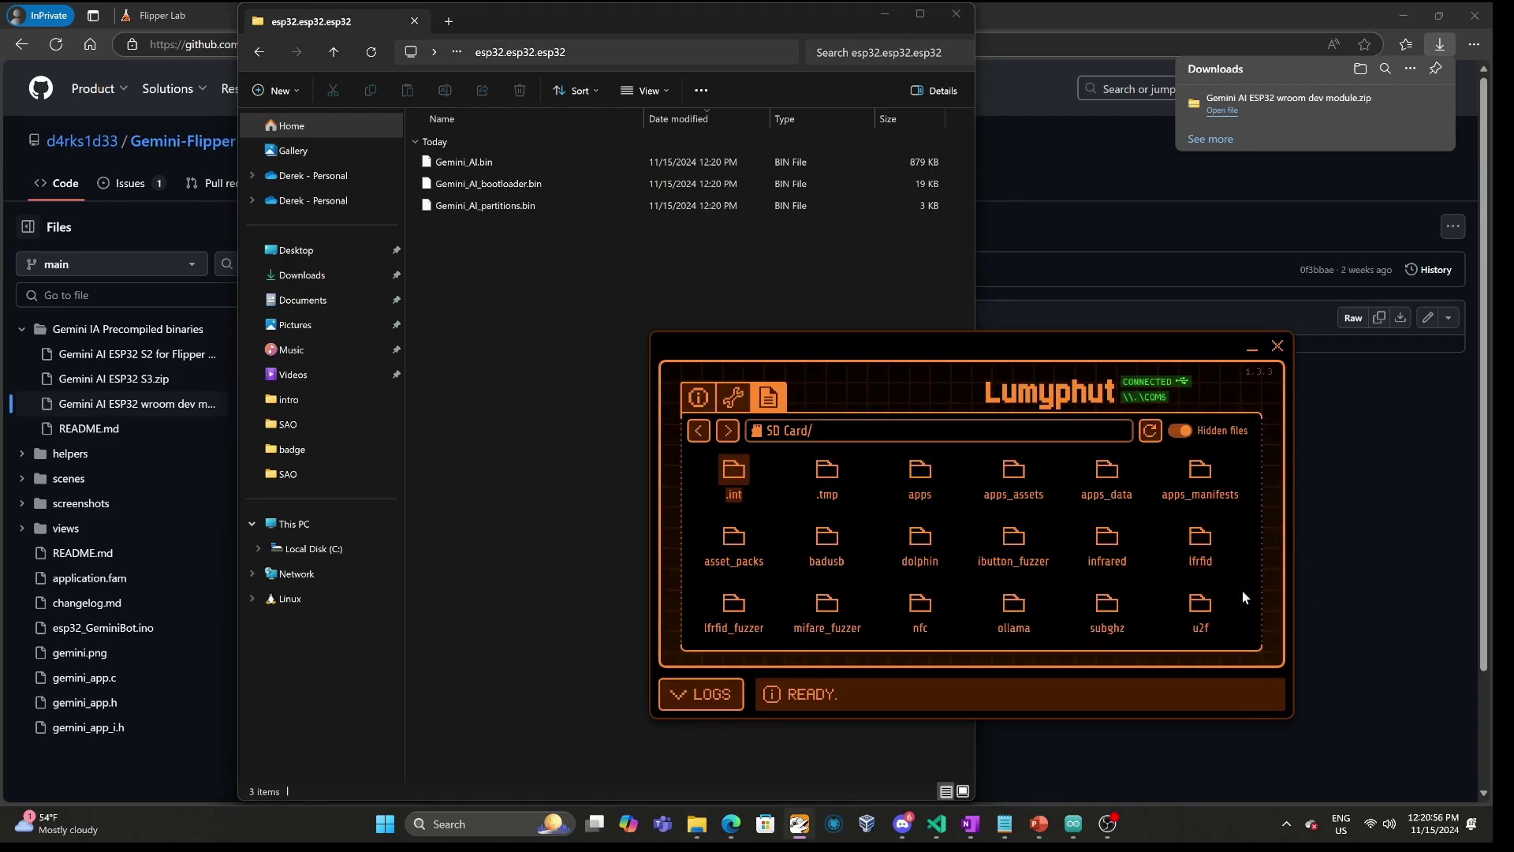
type("gemini")
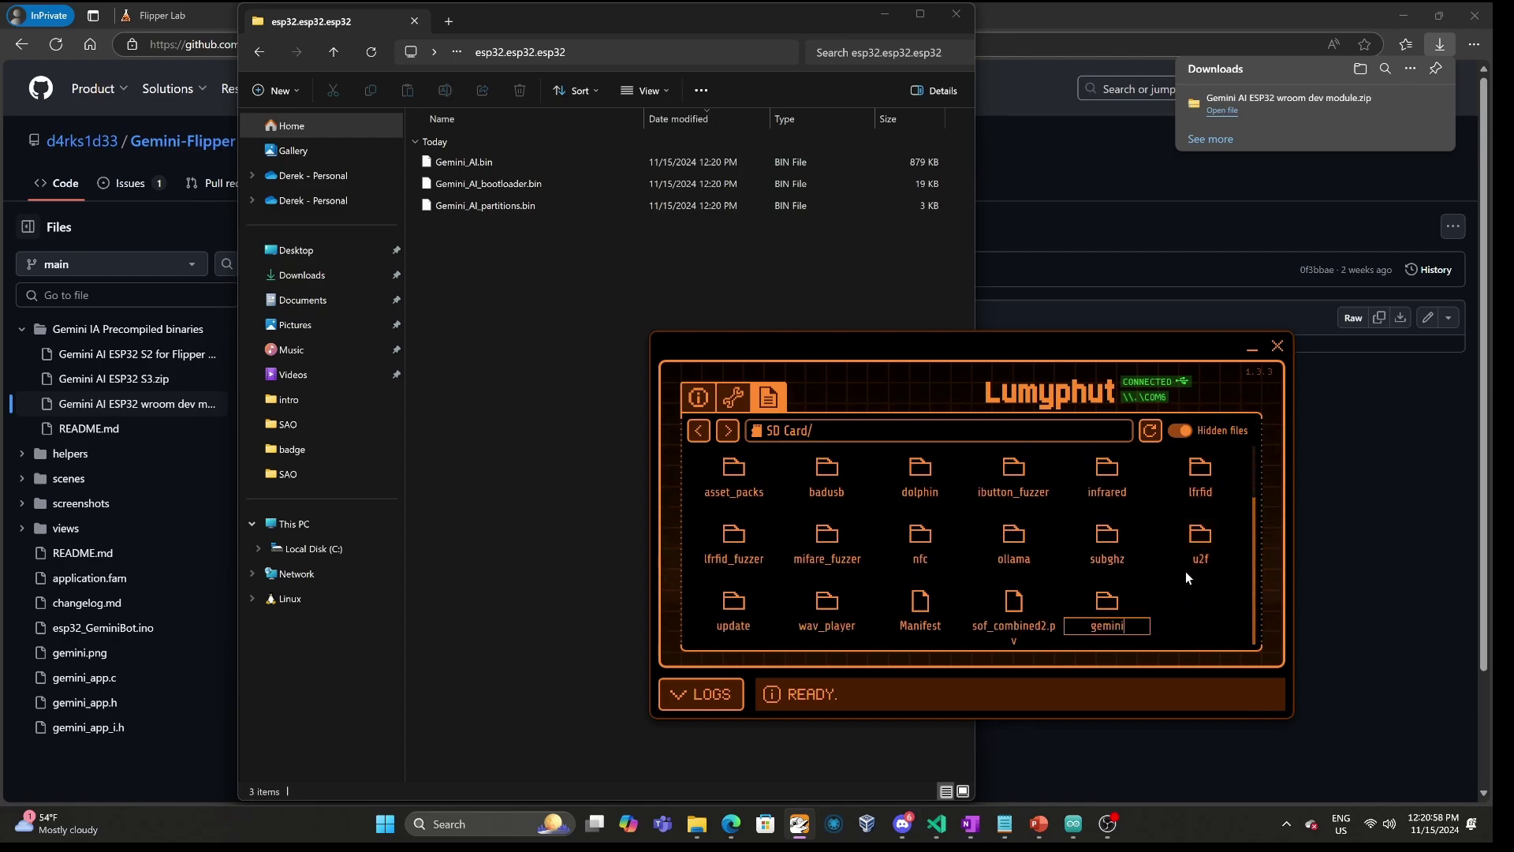
key("Return")
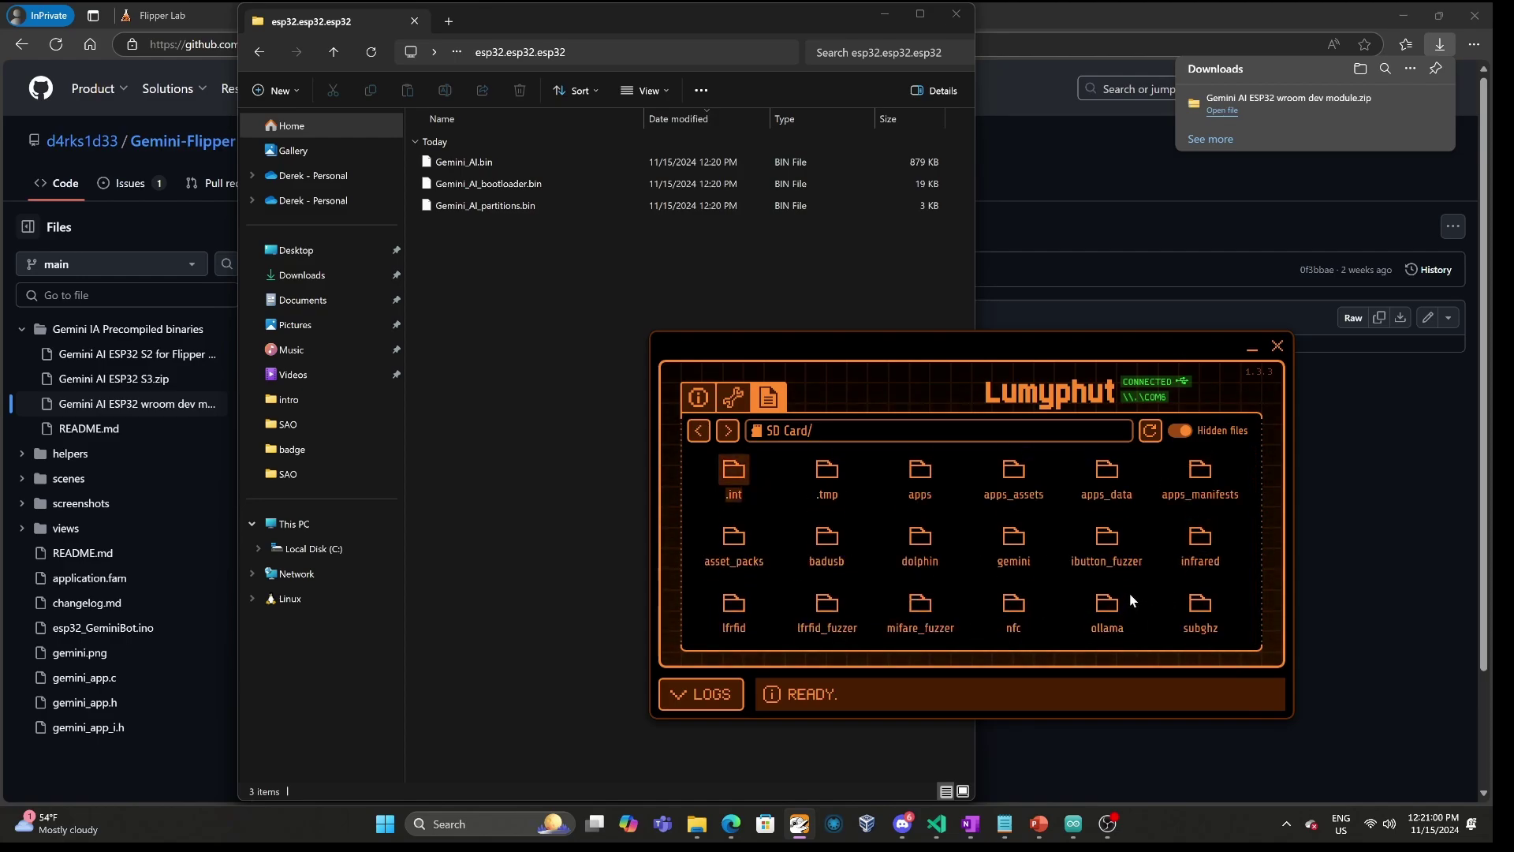
Copy Gemini_AI.bin, Gemini_AI_bootloader.bin and Gemini_AI_partitions.bin from File Explorer into SD Card/gemini
double_click(1016, 538)
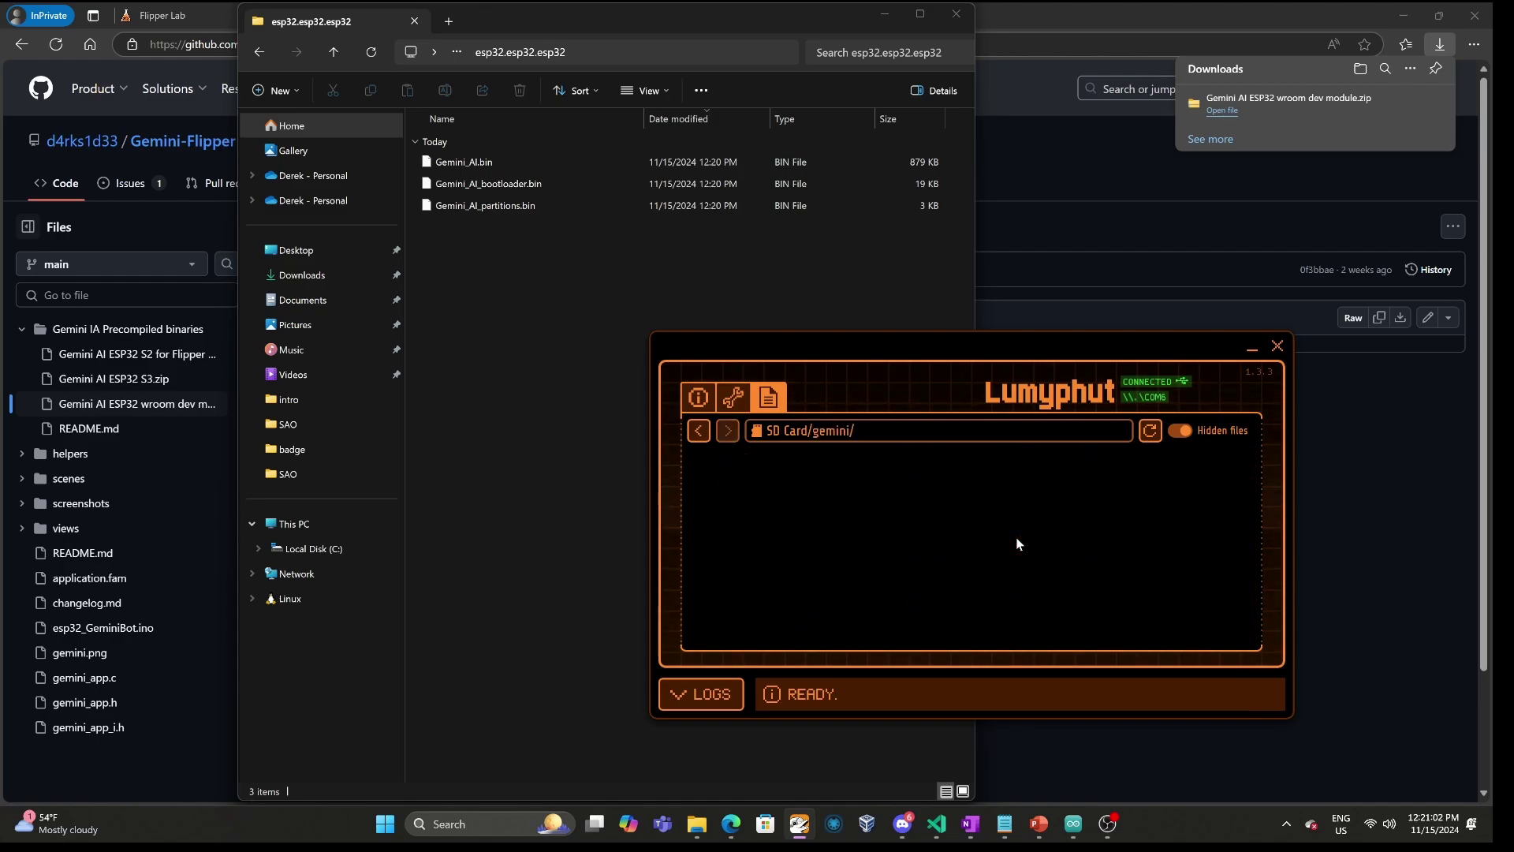
left_click(511, 250)
left_click_drag(511, 250, 450, 154)
left_click_drag(502, 212, 1196, 590)
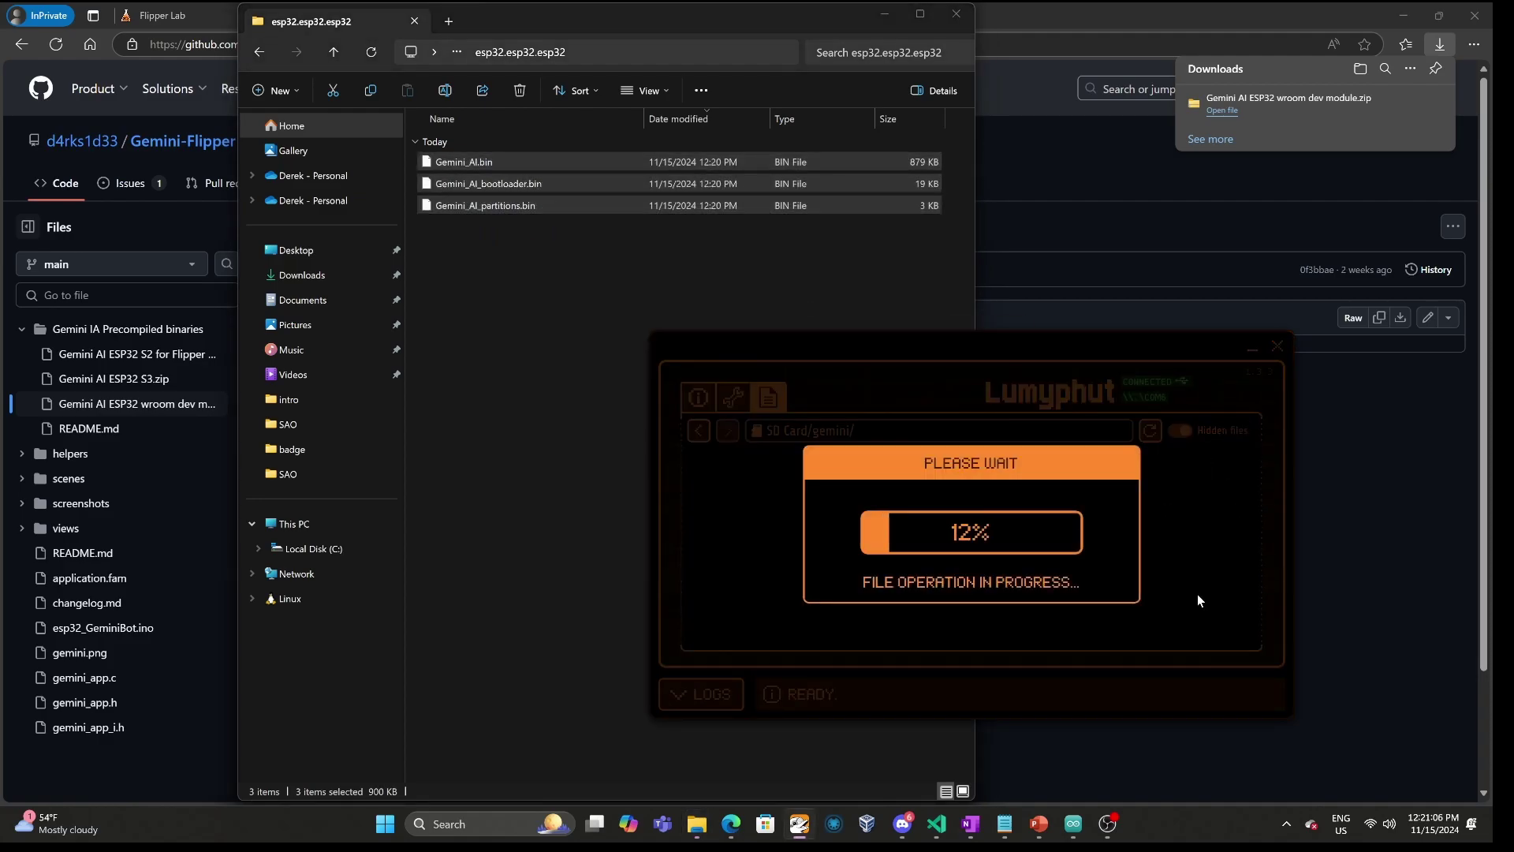
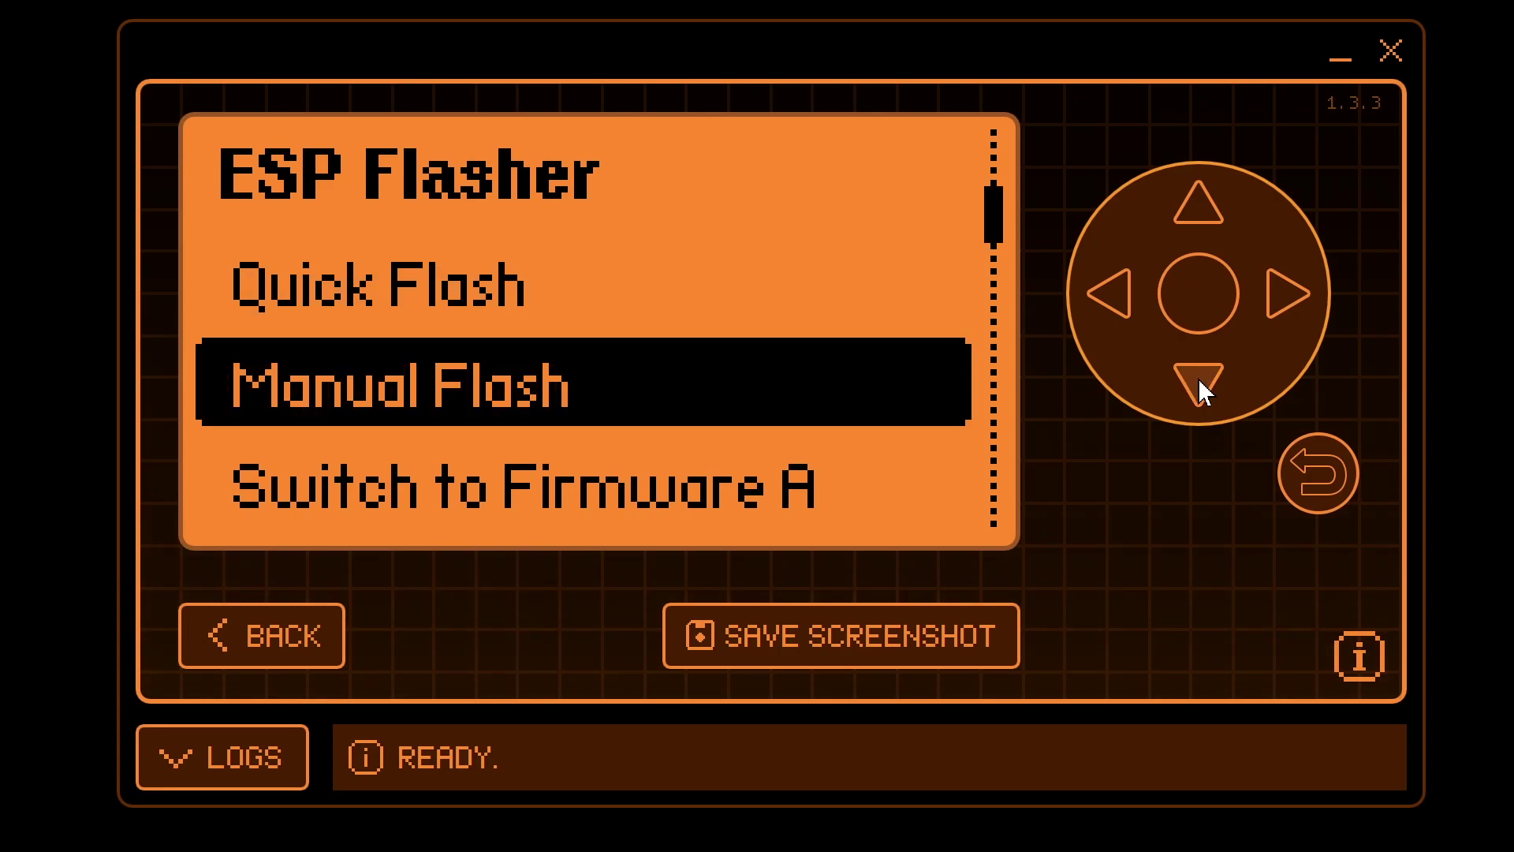
Open Manual Flash in ESP Flasher, start browsing for the Bootloader (0x1000) file and go up to the SD card's root folder
left_click(1200, 304)
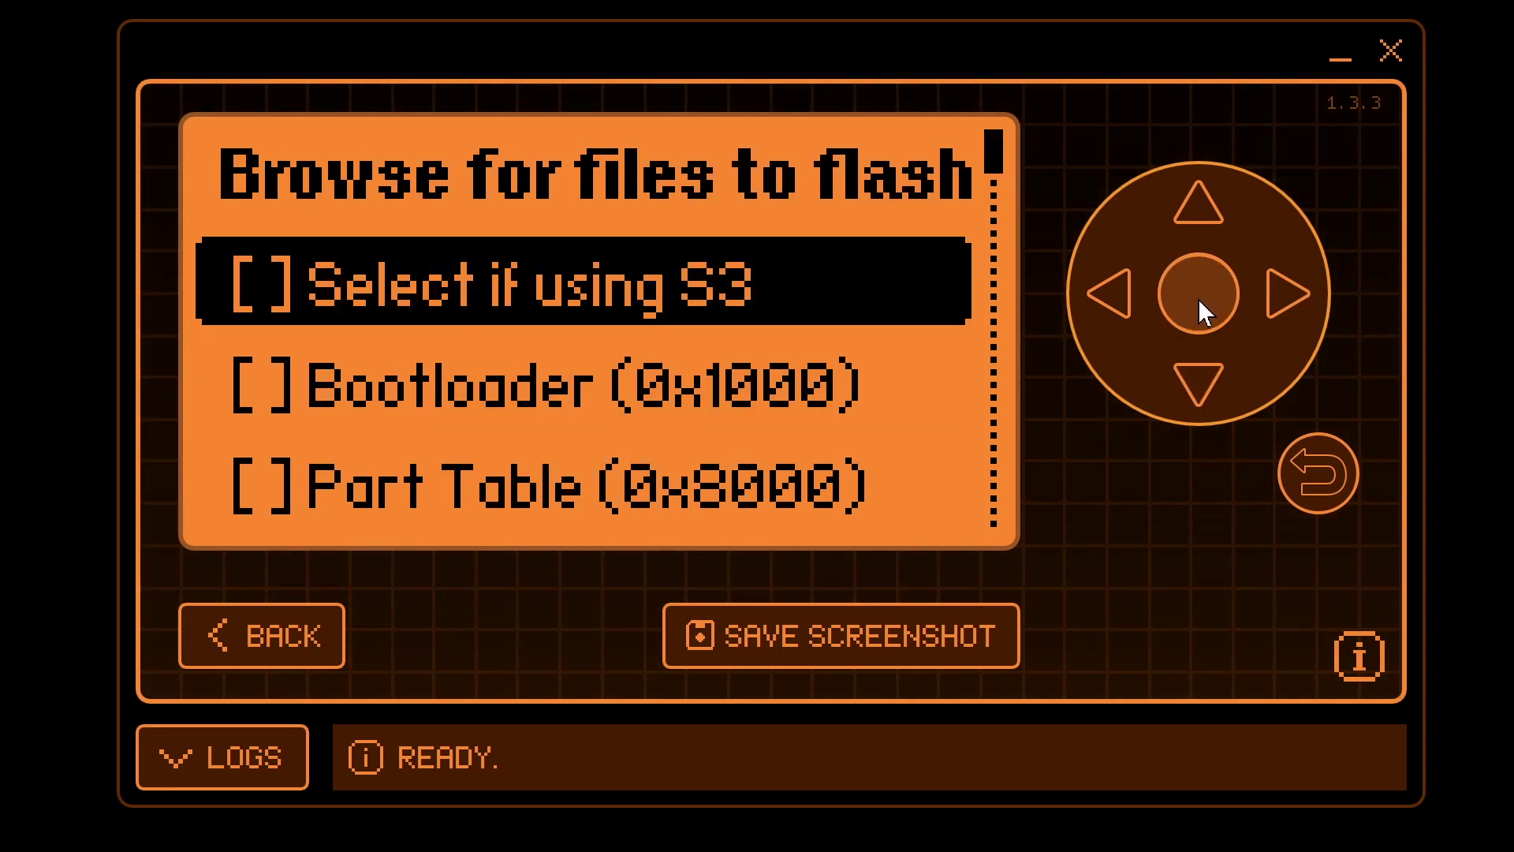
left_click(1207, 403)
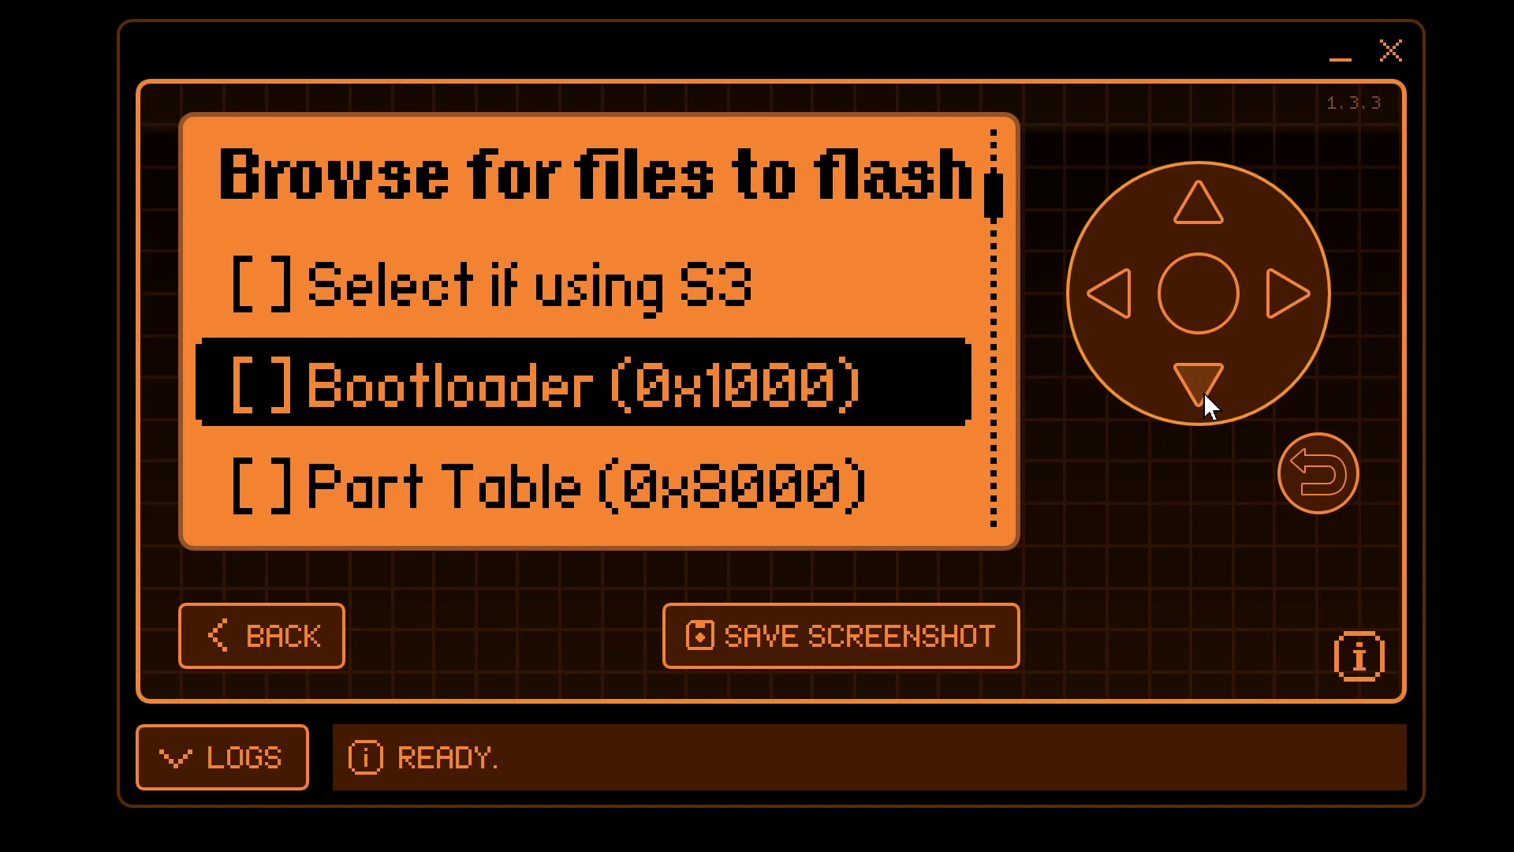
left_click(1210, 301)
left_click(1211, 302)
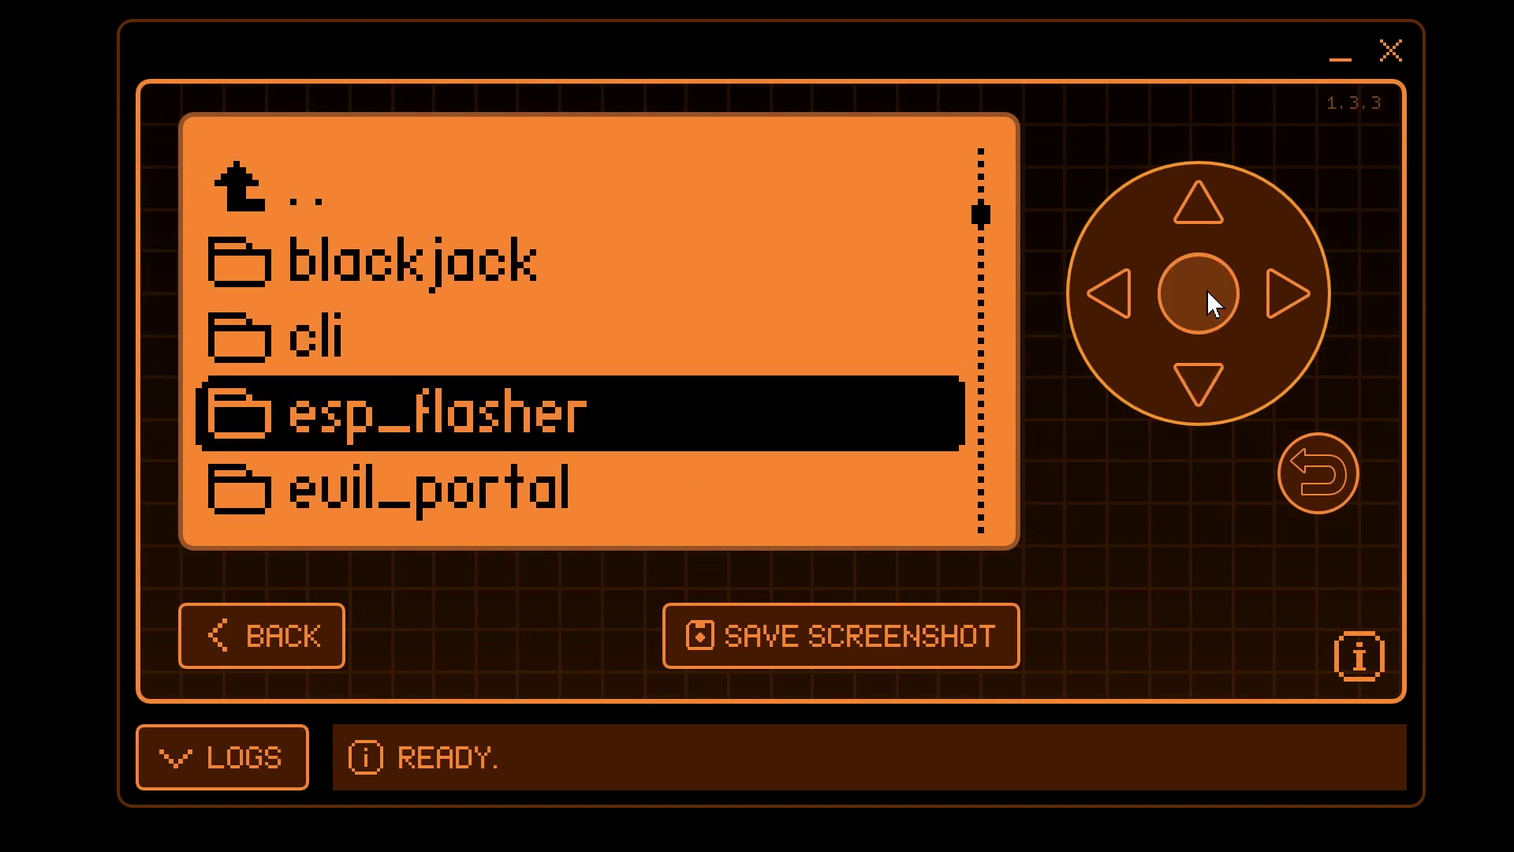
left_click(1183, 205)
left_click(1183, 205)
left_click(1183, 205)
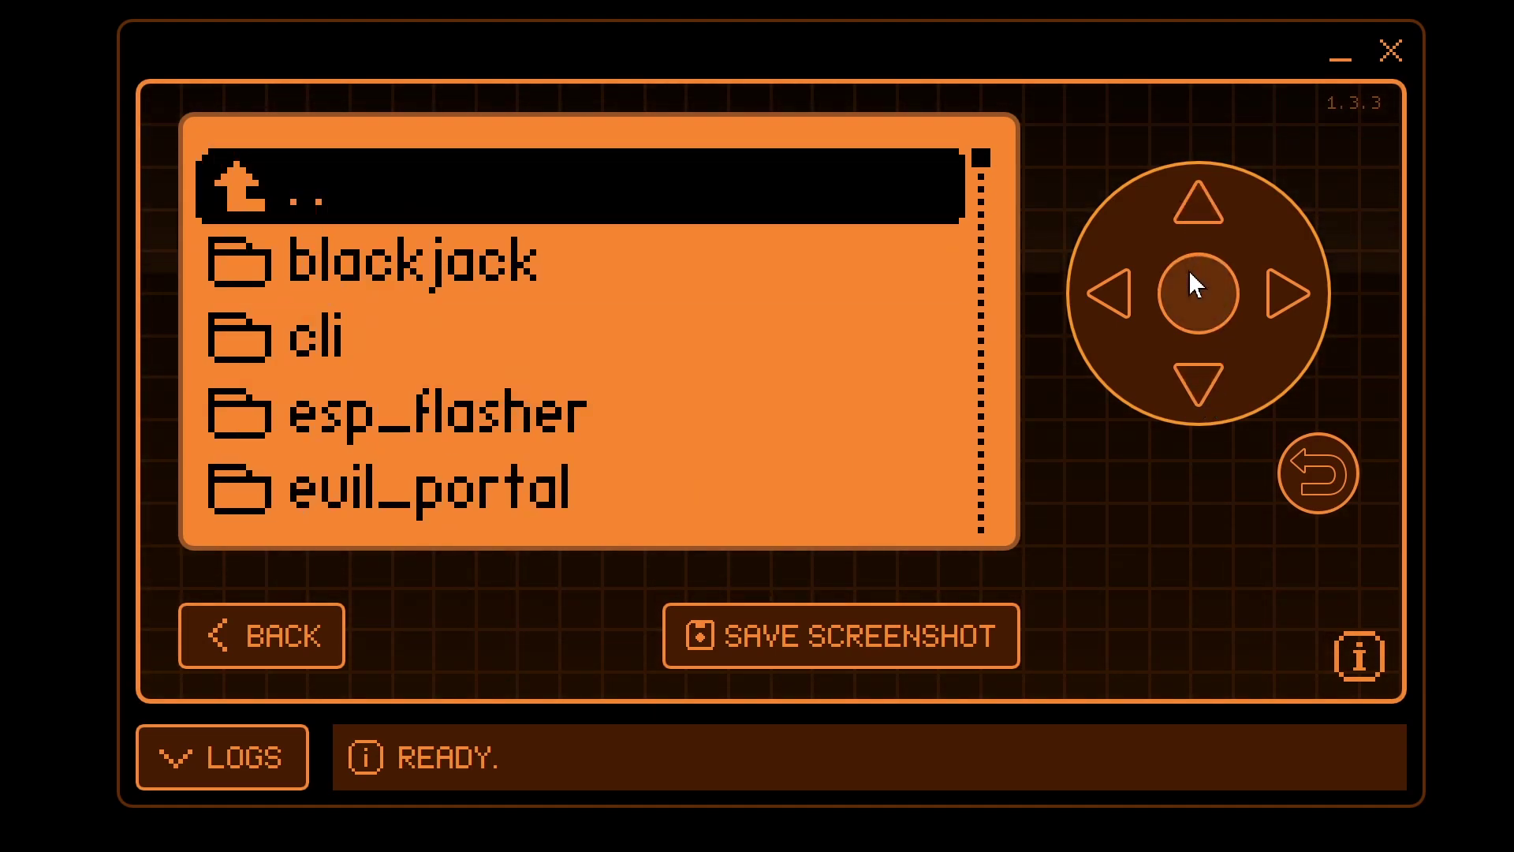
left_click(1194, 275)
Open the gemini folder and choose Gemini_AI_bootloader as the Bootloader (0x1000) file
left_click(1205, 210)
left_click(1205, 206)
left_click(1205, 206)
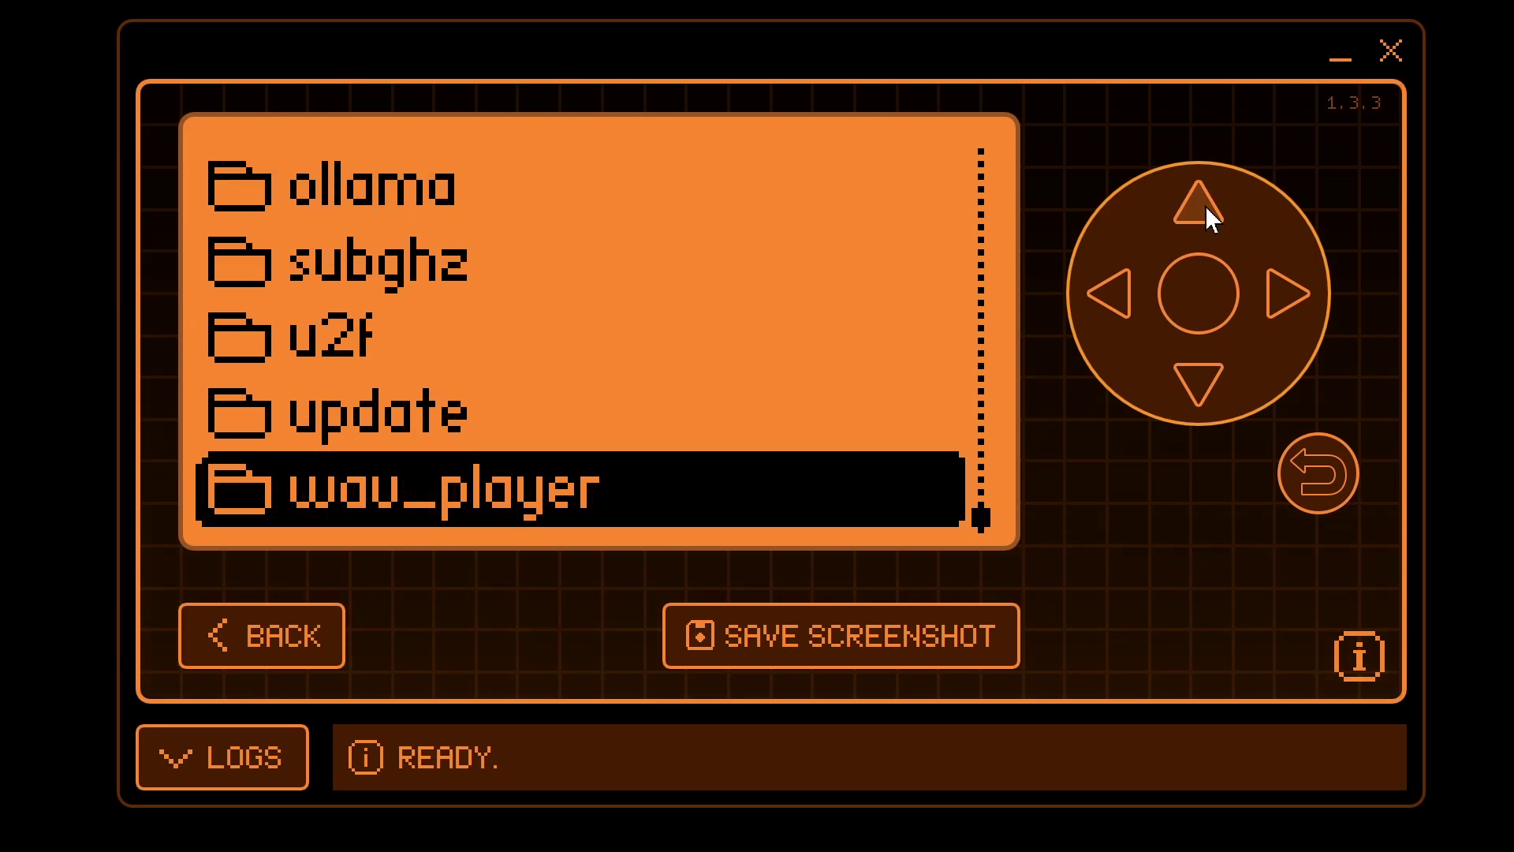
left_click(1205, 206)
left_click(1205, 206)
left_click(1205, 206)
left_click(1205, 205)
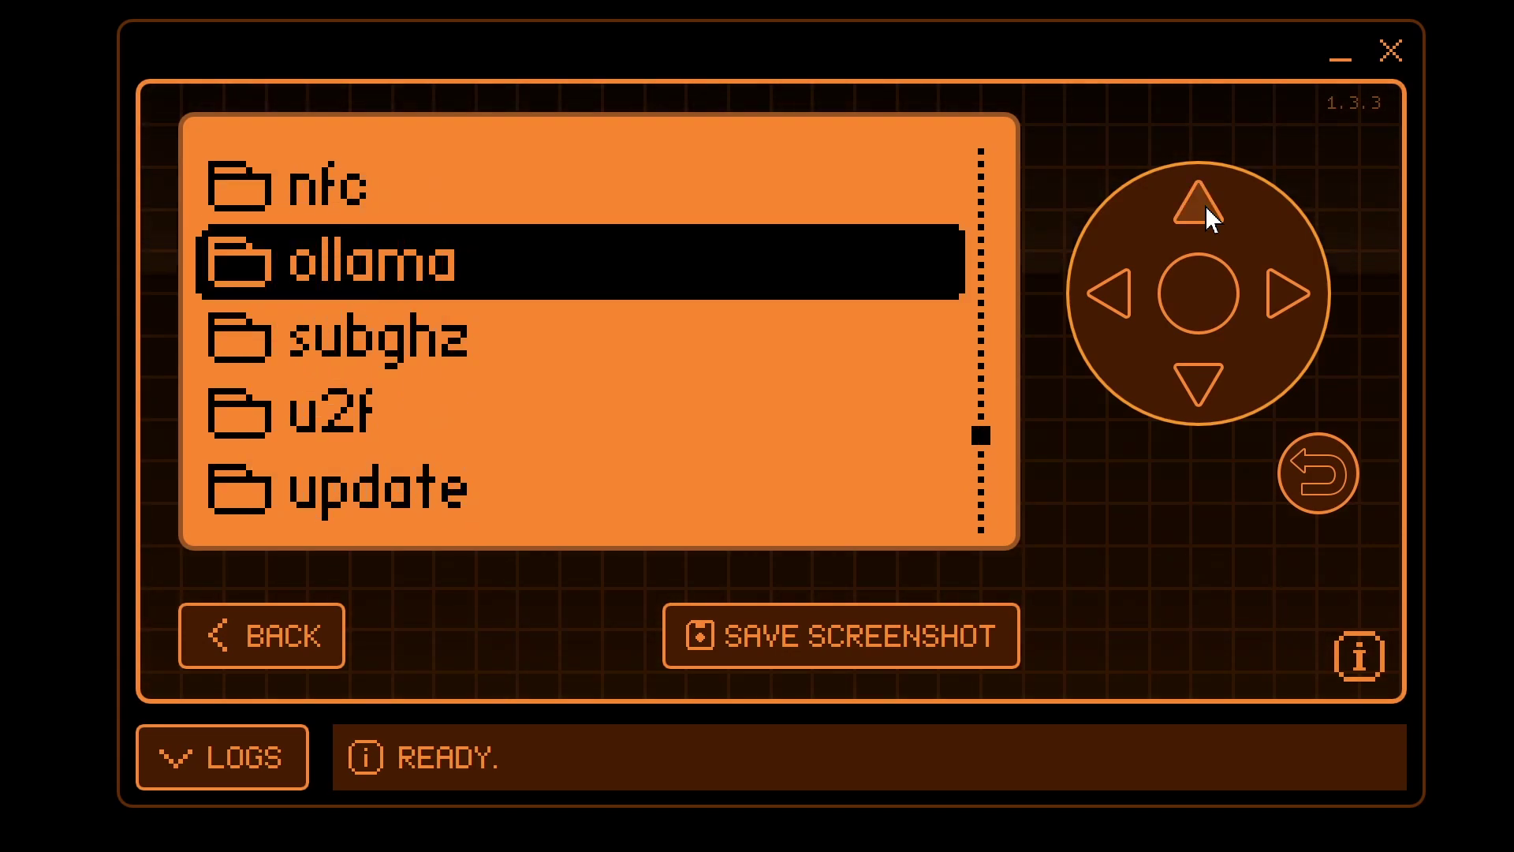
left_click(1205, 206)
left_click(1205, 206)
left_click(1206, 206)
left_click(1205, 206)
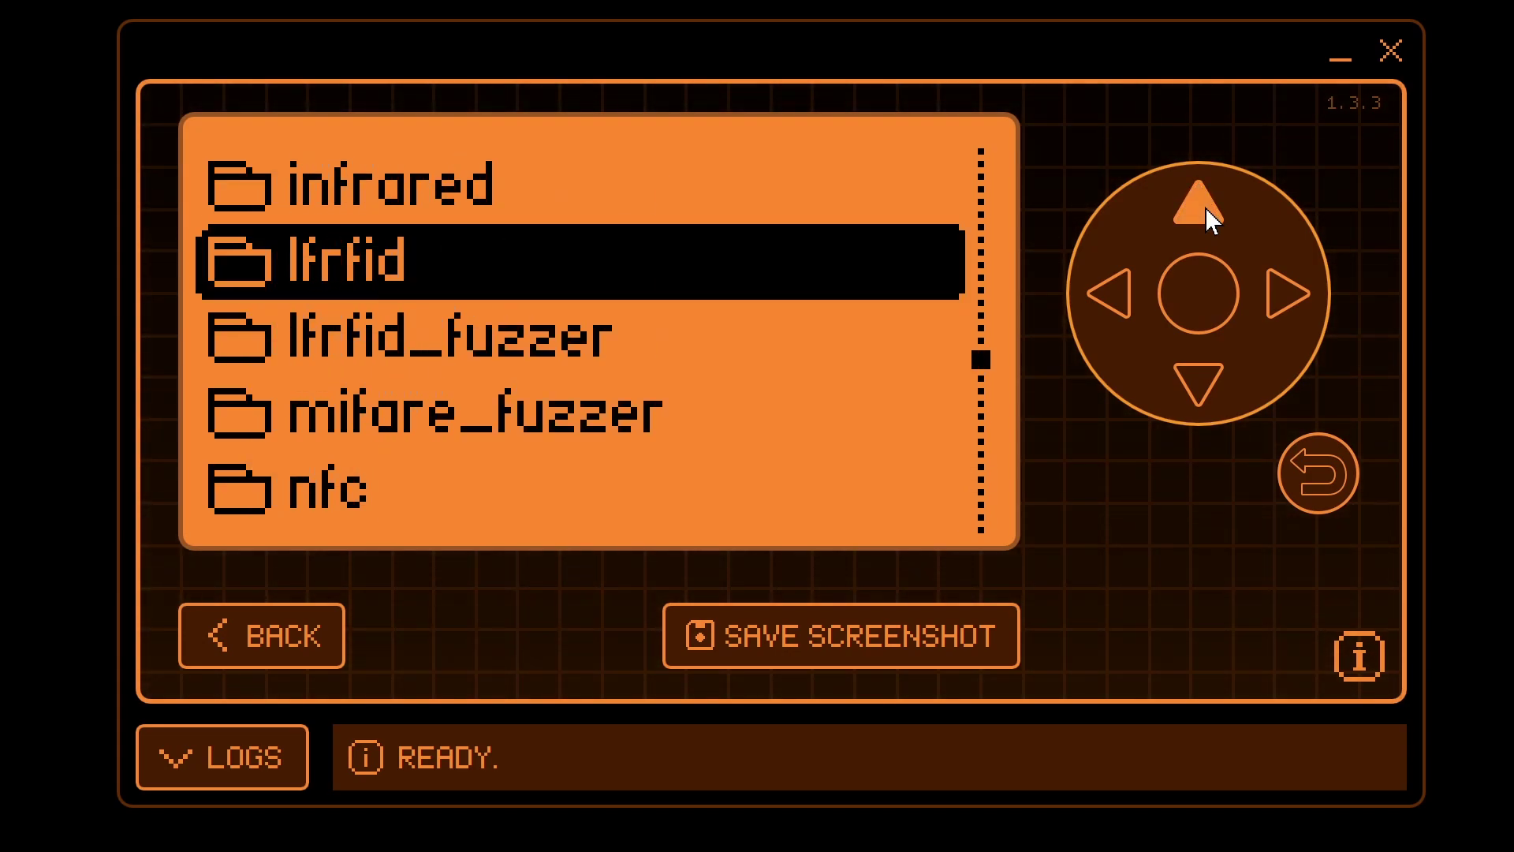
left_click(1205, 206)
left_click(1205, 207)
left_click(1205, 206)
left_click(1199, 292)
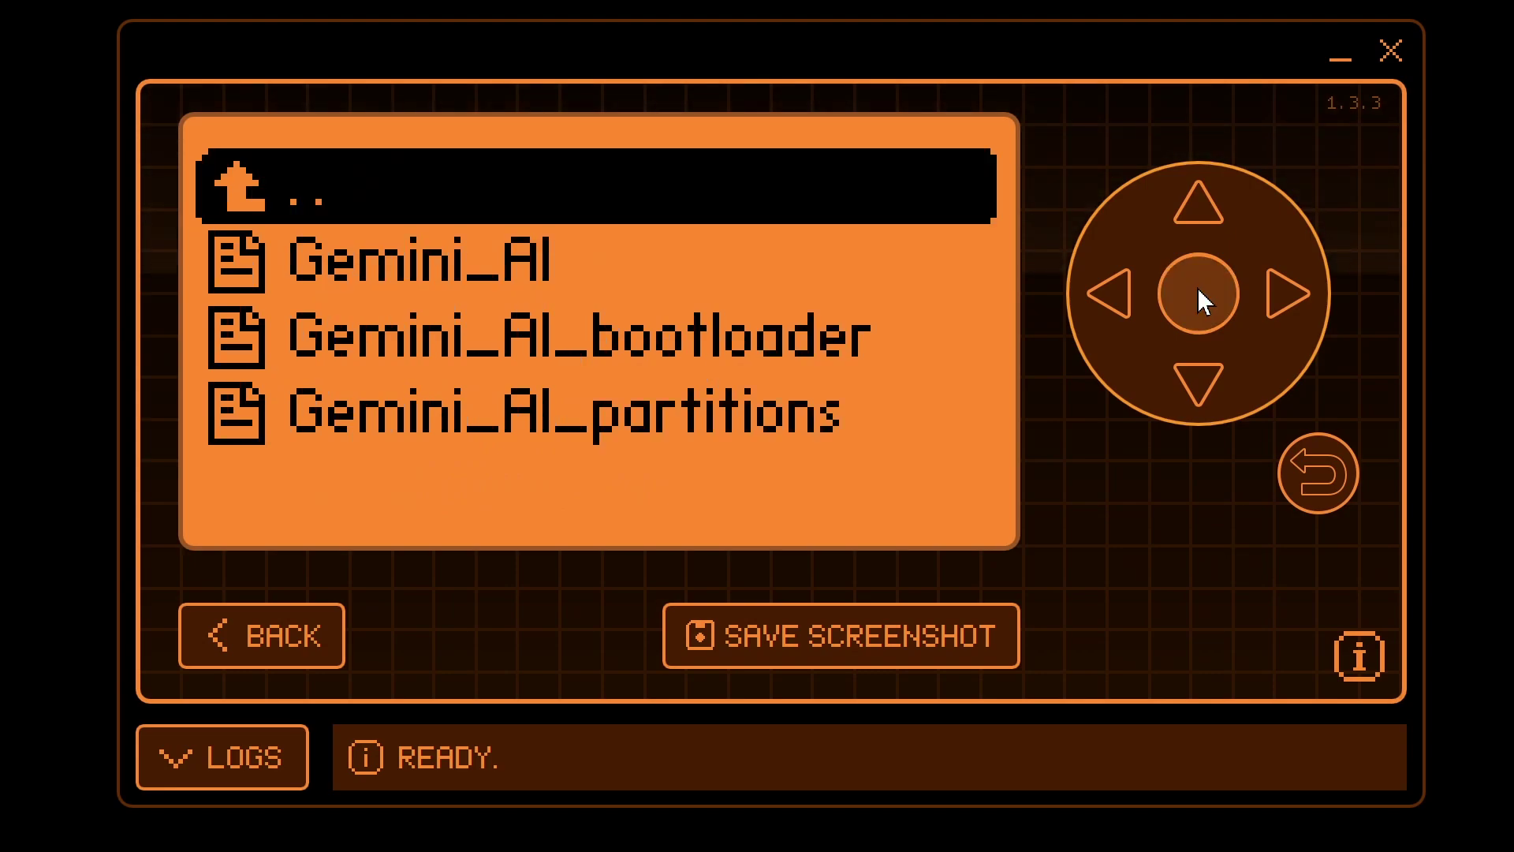
left_click(1194, 381)
left_click(1194, 380)
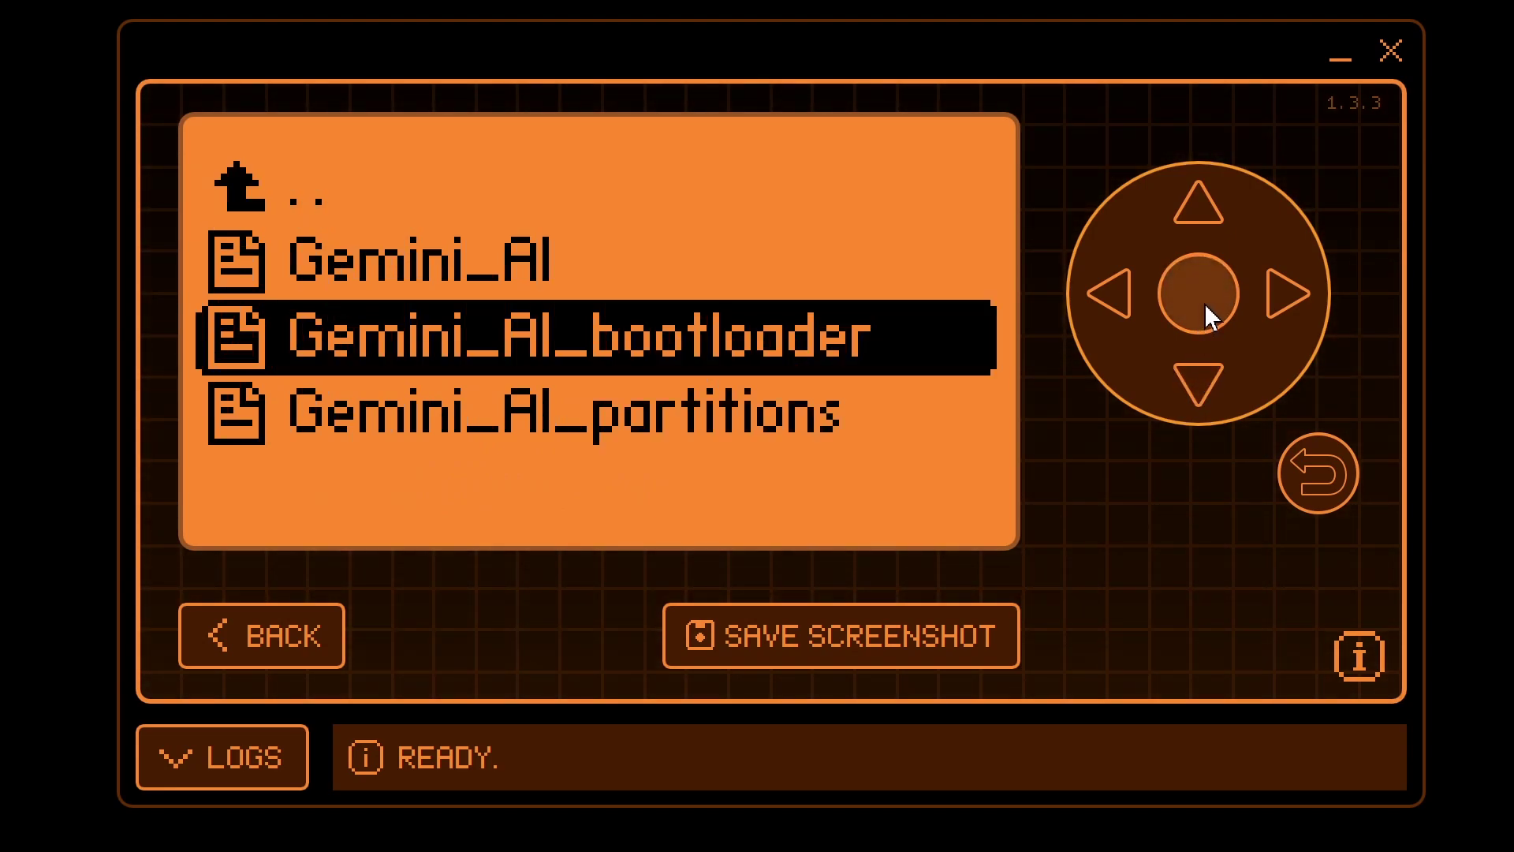
left_click(1204, 304)
Start browsing for the Part Table (0x8000) file and go up from esp_flasher to the SD card's root folder
left_click(1199, 385)
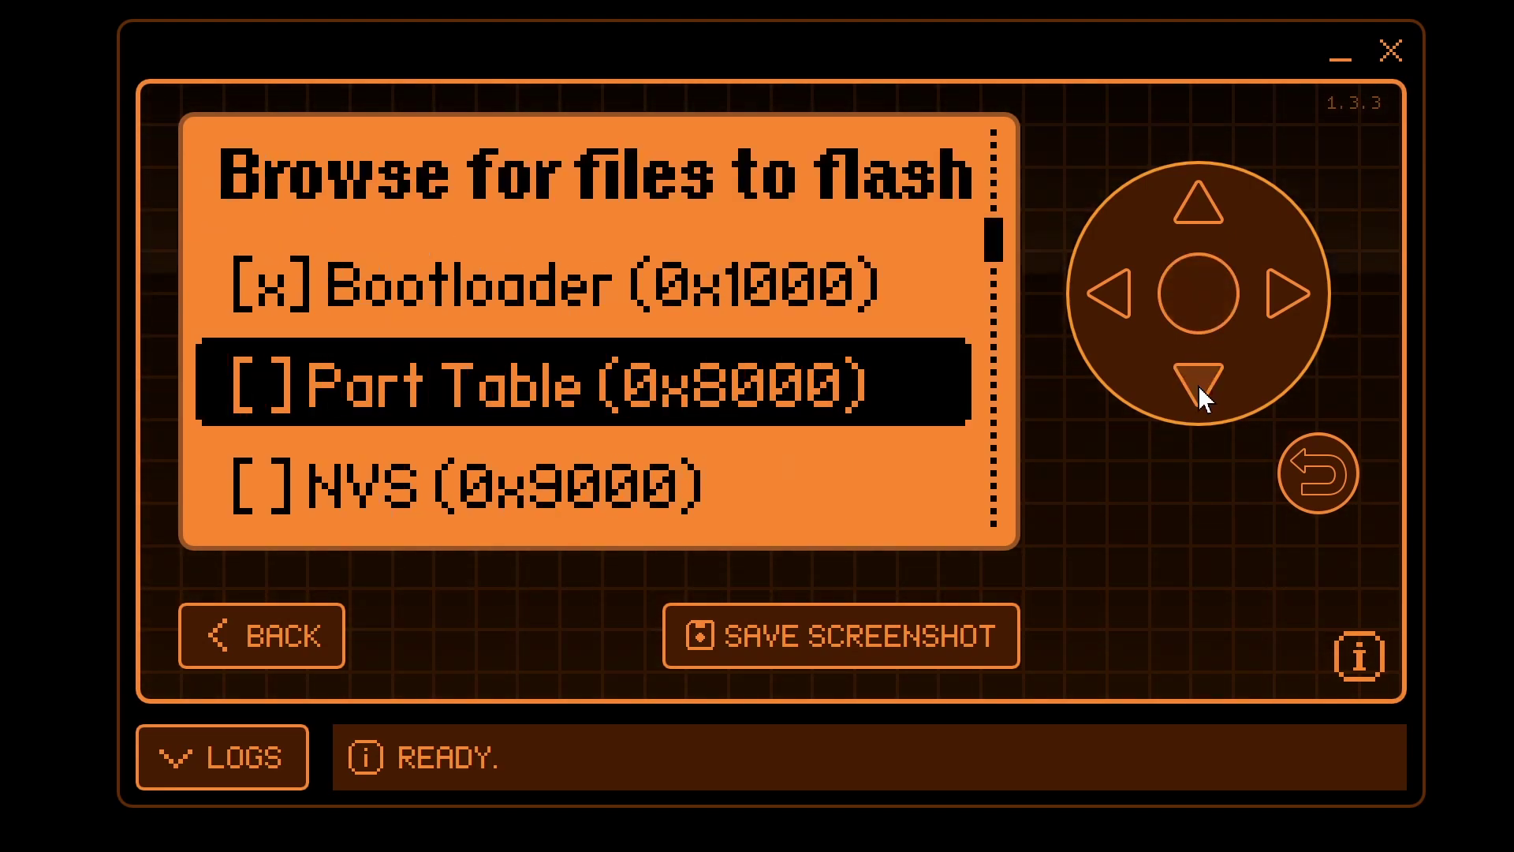
left_click(1195, 299)
left_click(1196, 295)
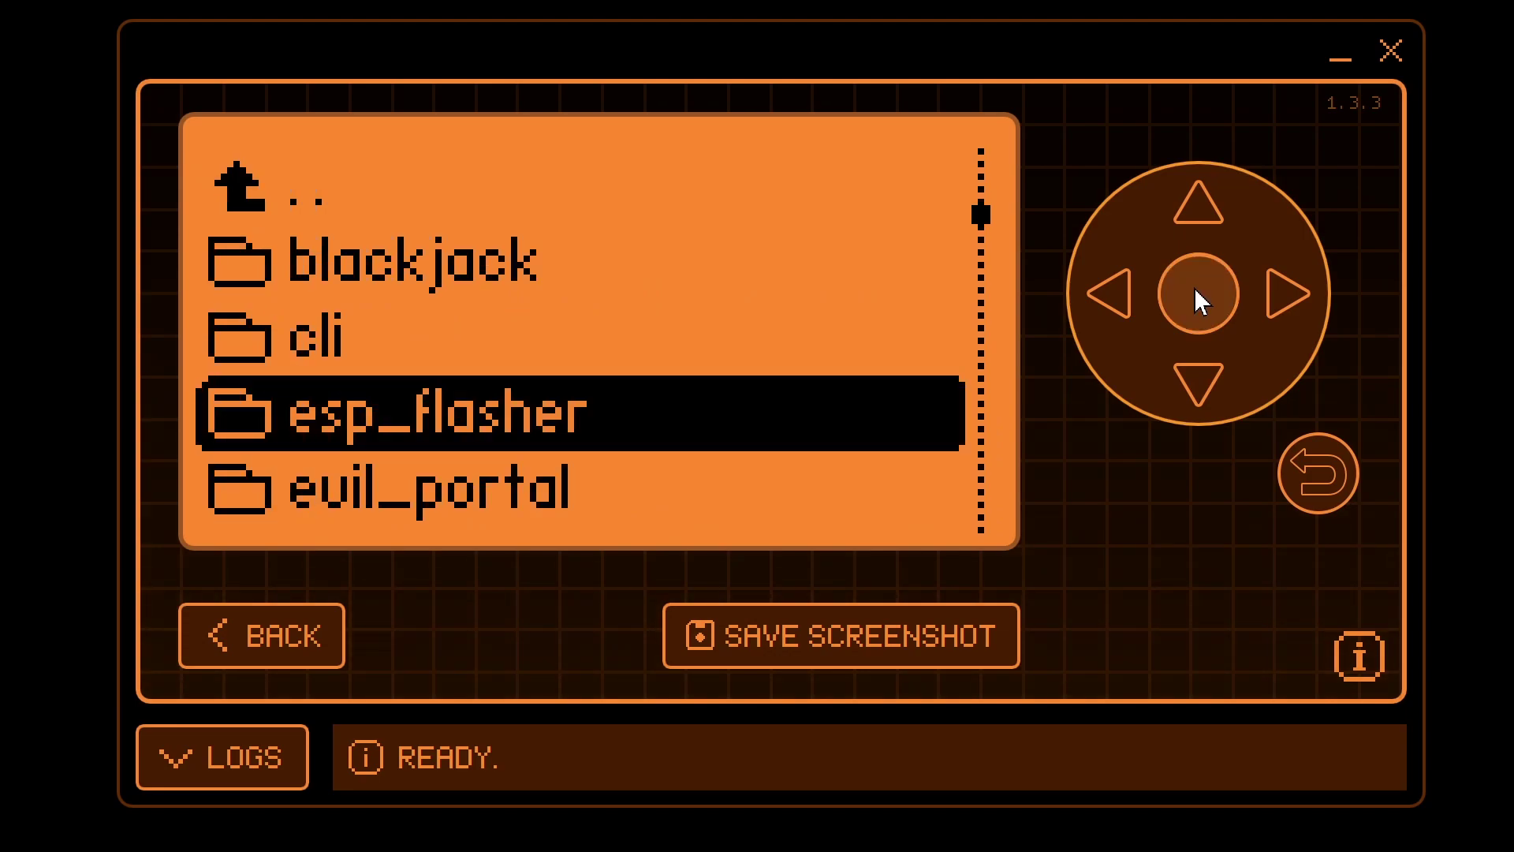
left_click(1198, 207)
left_click(1198, 207)
left_click(1198, 206)
left_click(1195, 300)
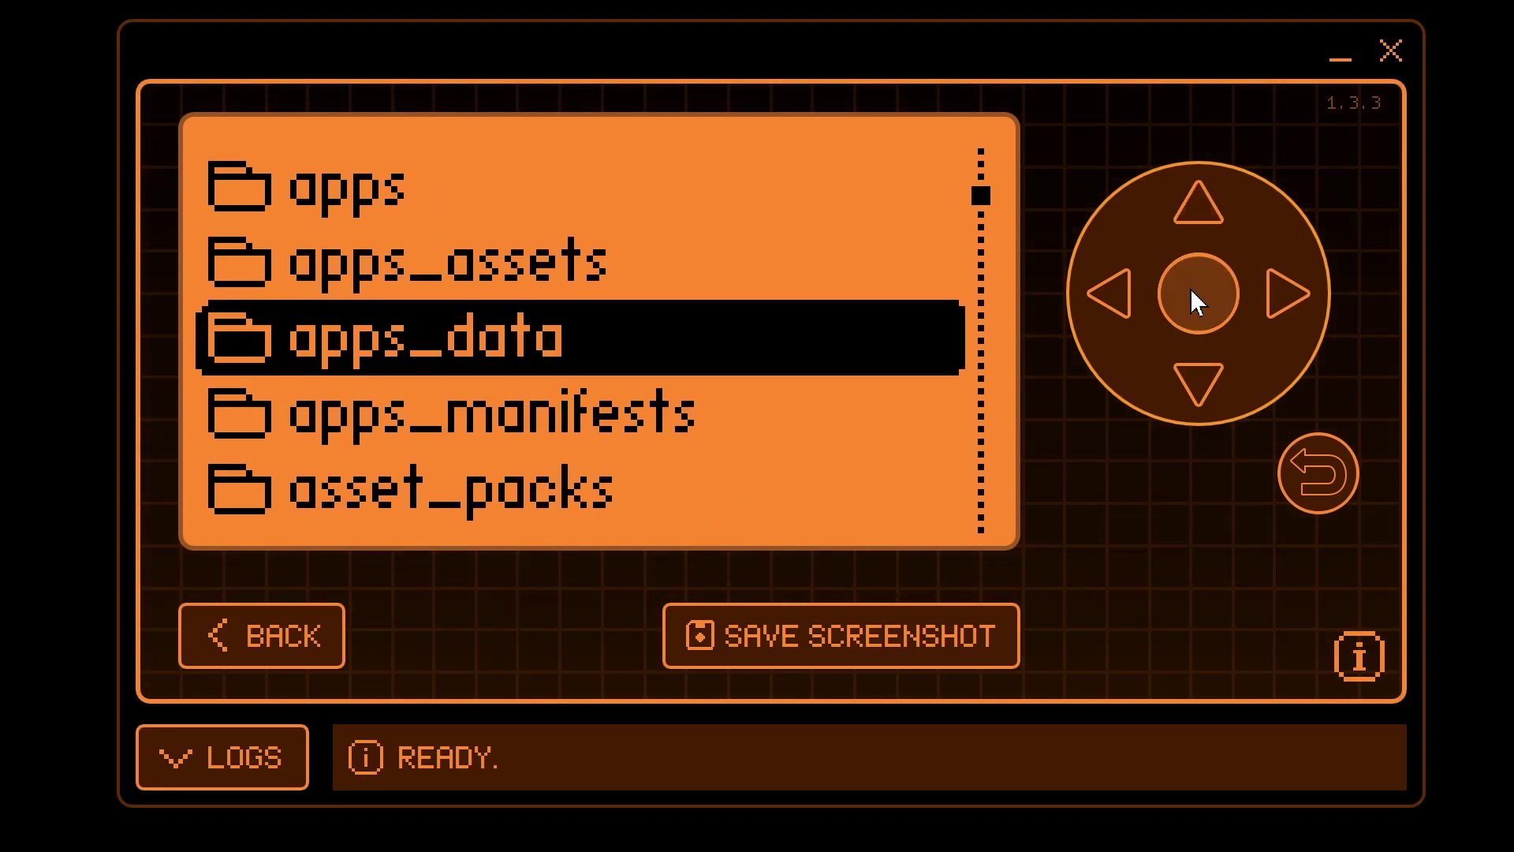
Choose Gemini_AI_partitions from the gemini folder as the Part Table (0x8000) file
left_click(1199, 390)
left_click(1199, 390)
left_click(1199, 390)
left_click(1199, 389)
left_click(1199, 390)
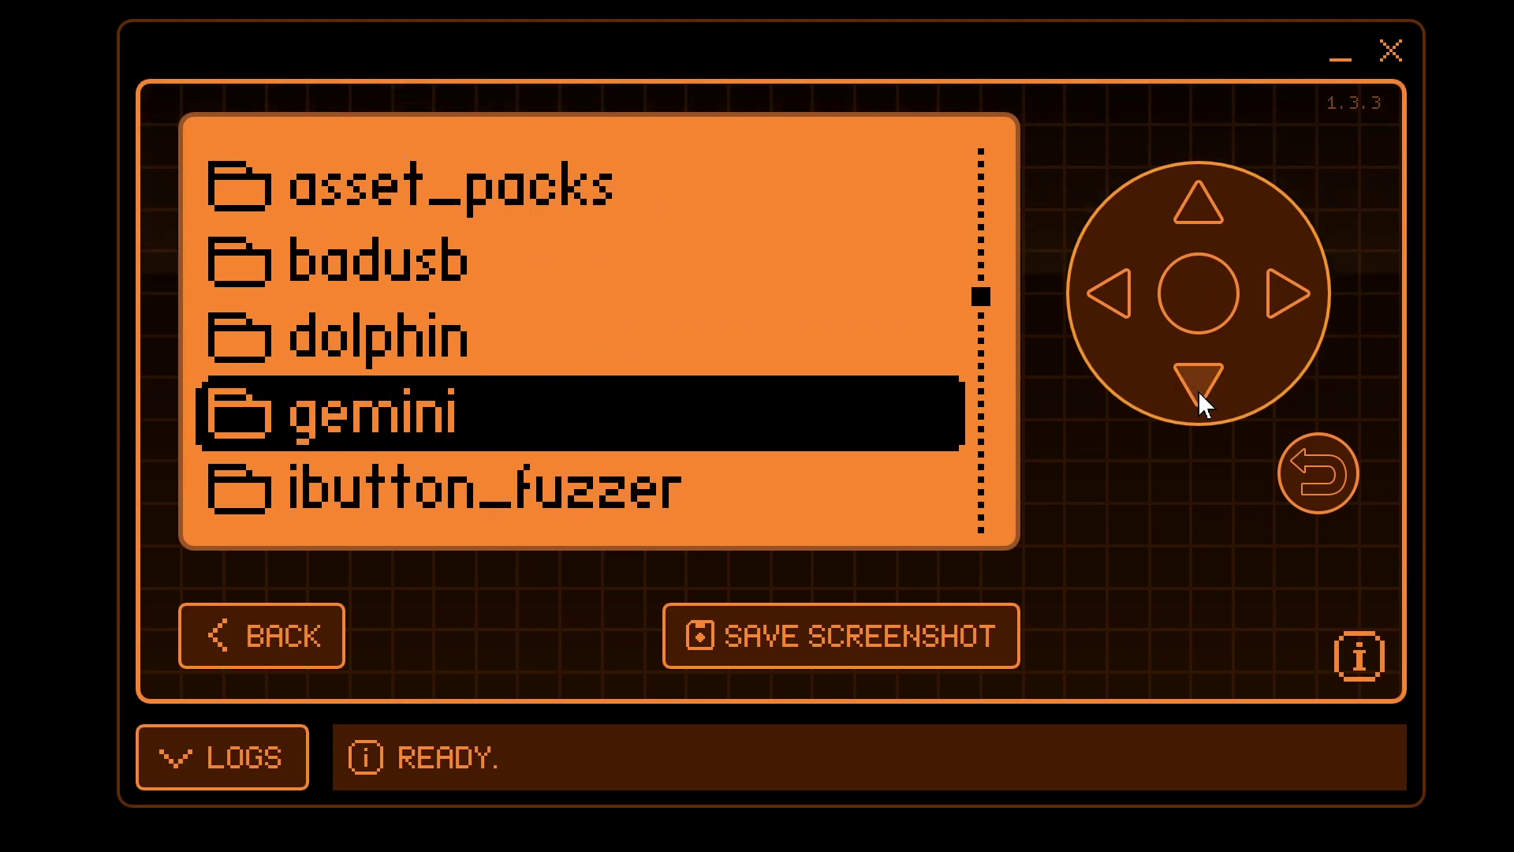
left_click(1192, 304)
left_click(1196, 388)
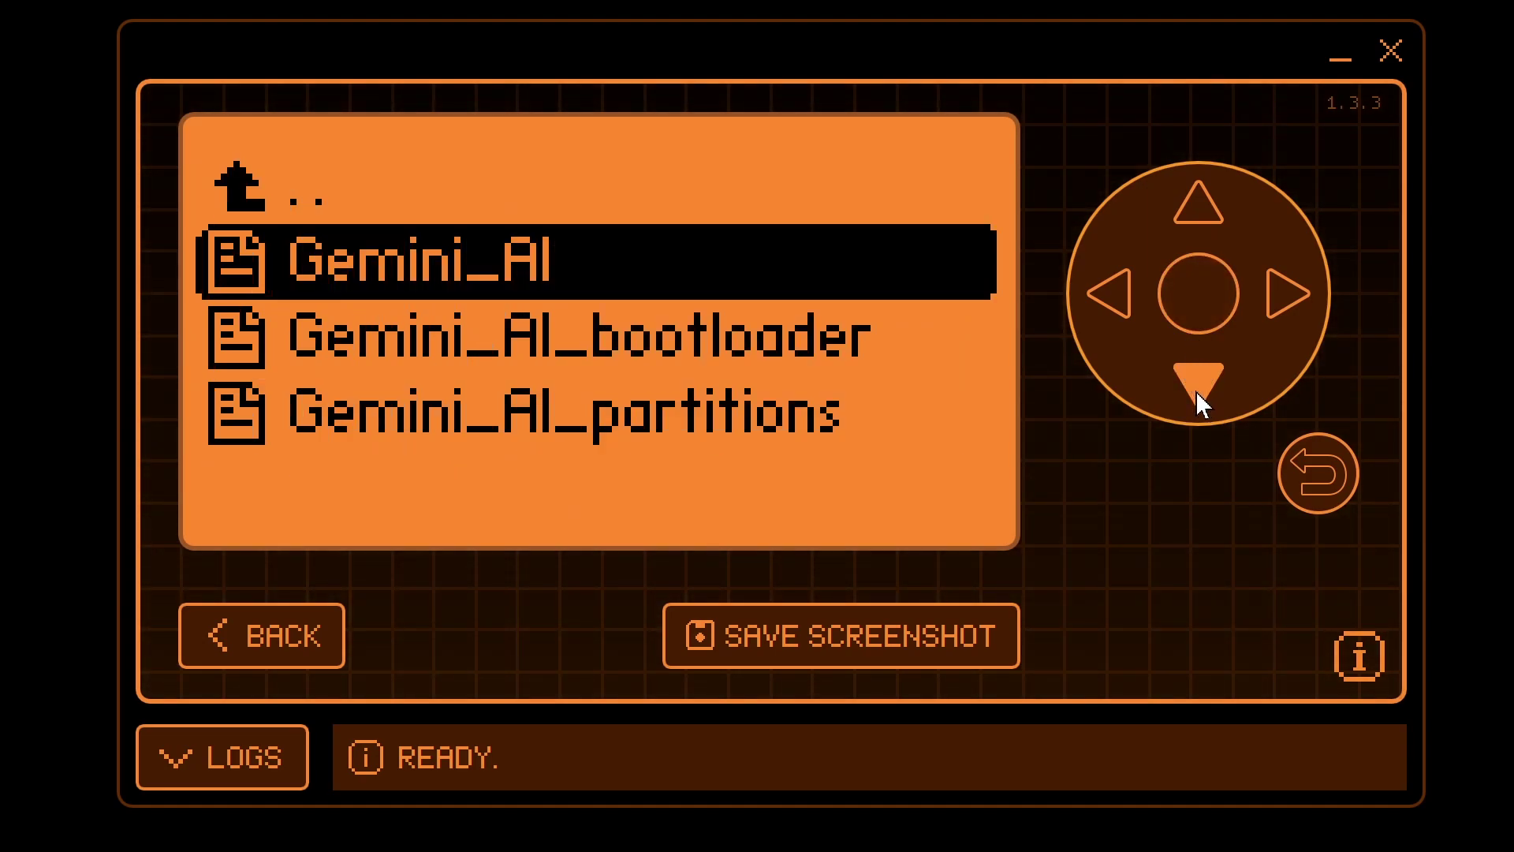
left_click(1196, 388)
left_click(1196, 389)
left_click(1202, 306)
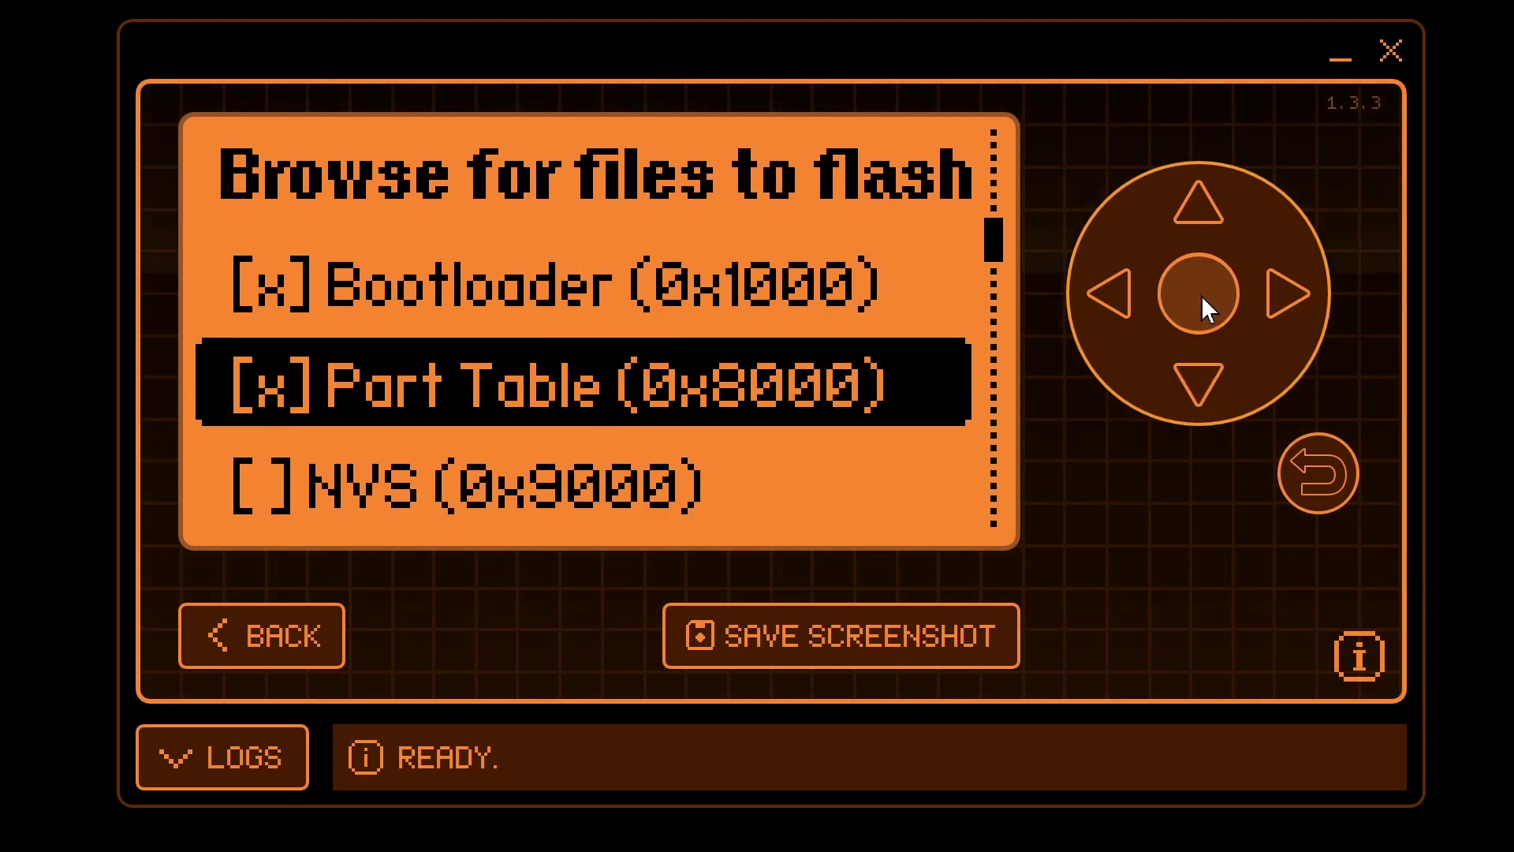
Start browsing for the FirmwareA (0x10000) file and go up to the SD card's root folder
left_click(1195, 386)
left_click(1195, 386)
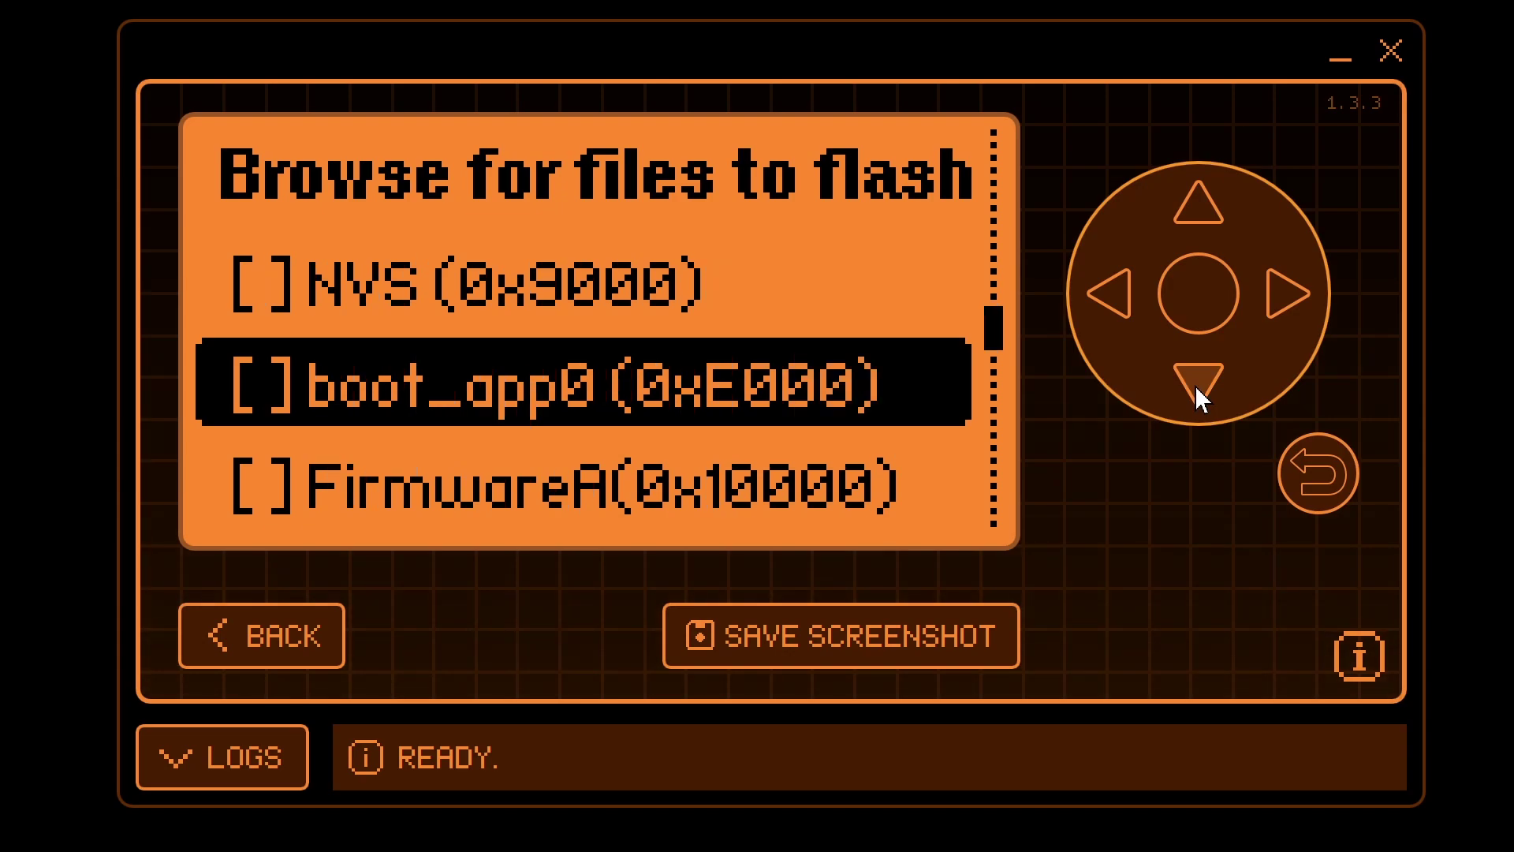
left_click(1195, 386)
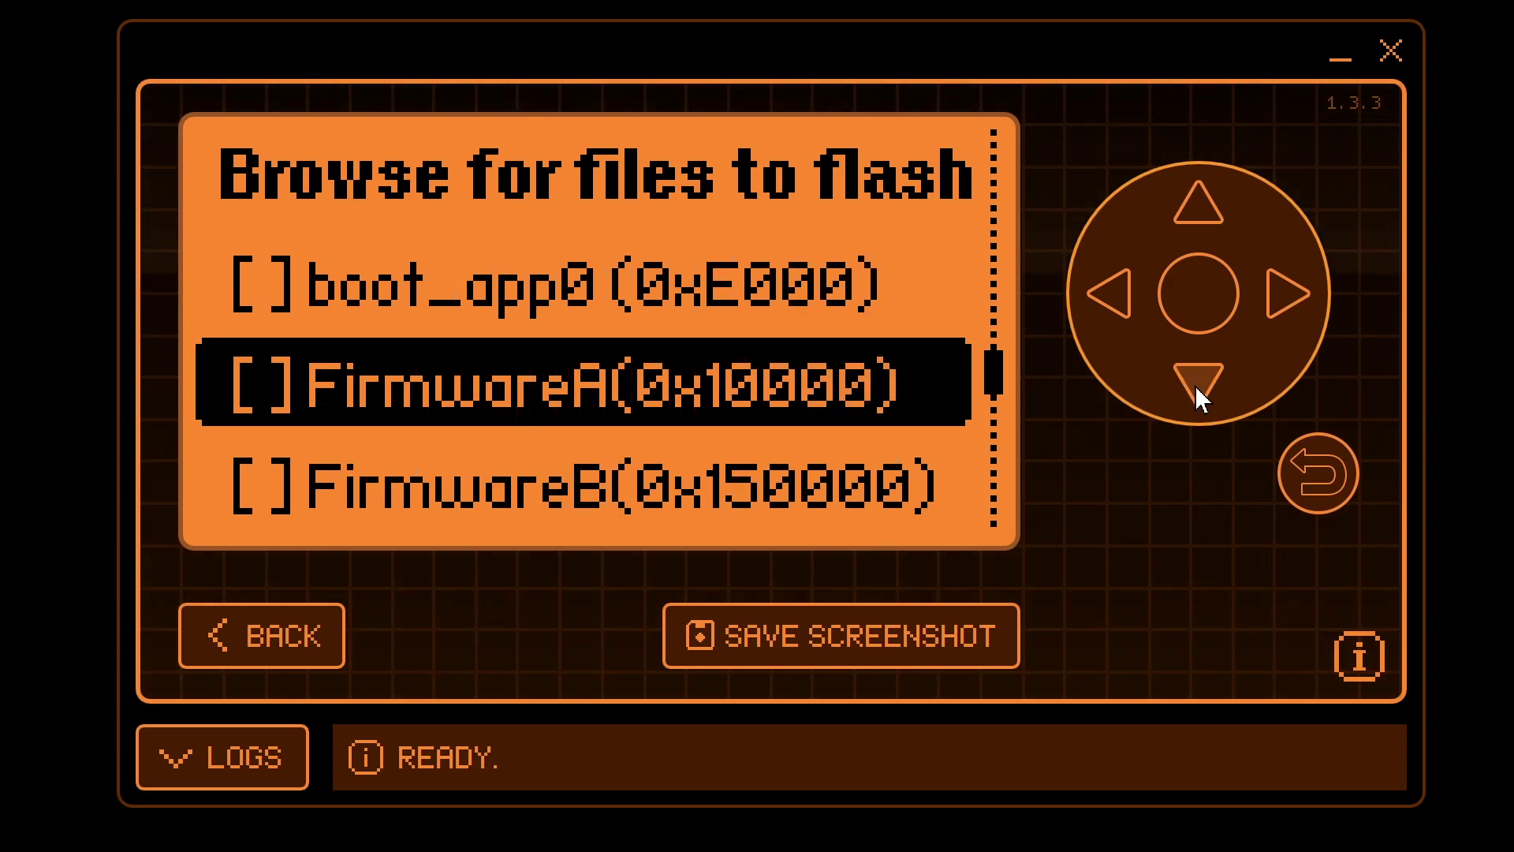
left_click(1216, 302)
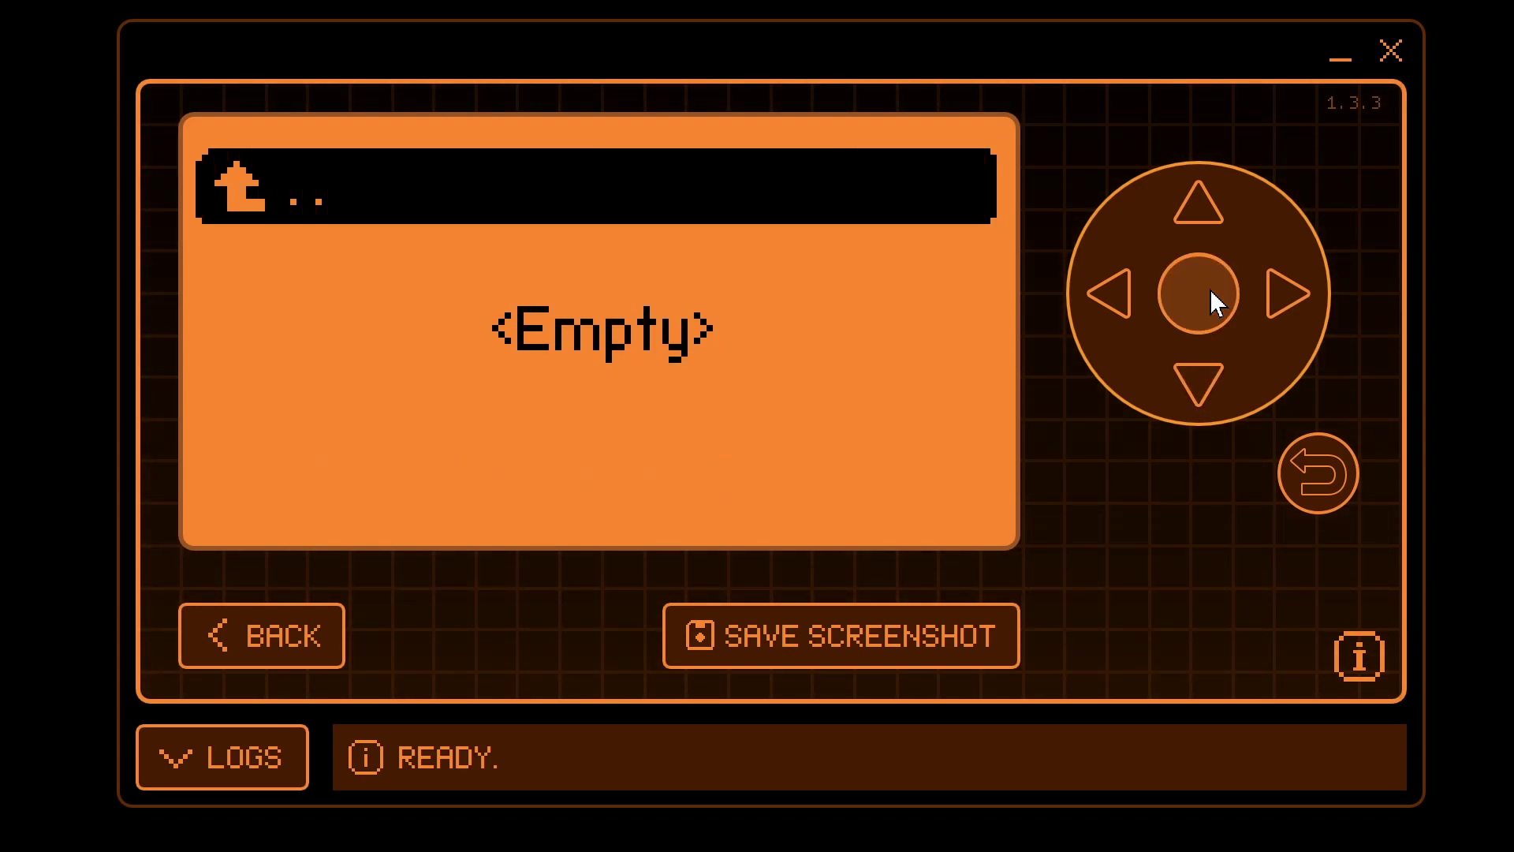
left_click(1215, 302)
left_click(1201, 206)
left_click(1201, 207)
left_click(1200, 207)
left_click(1198, 276)
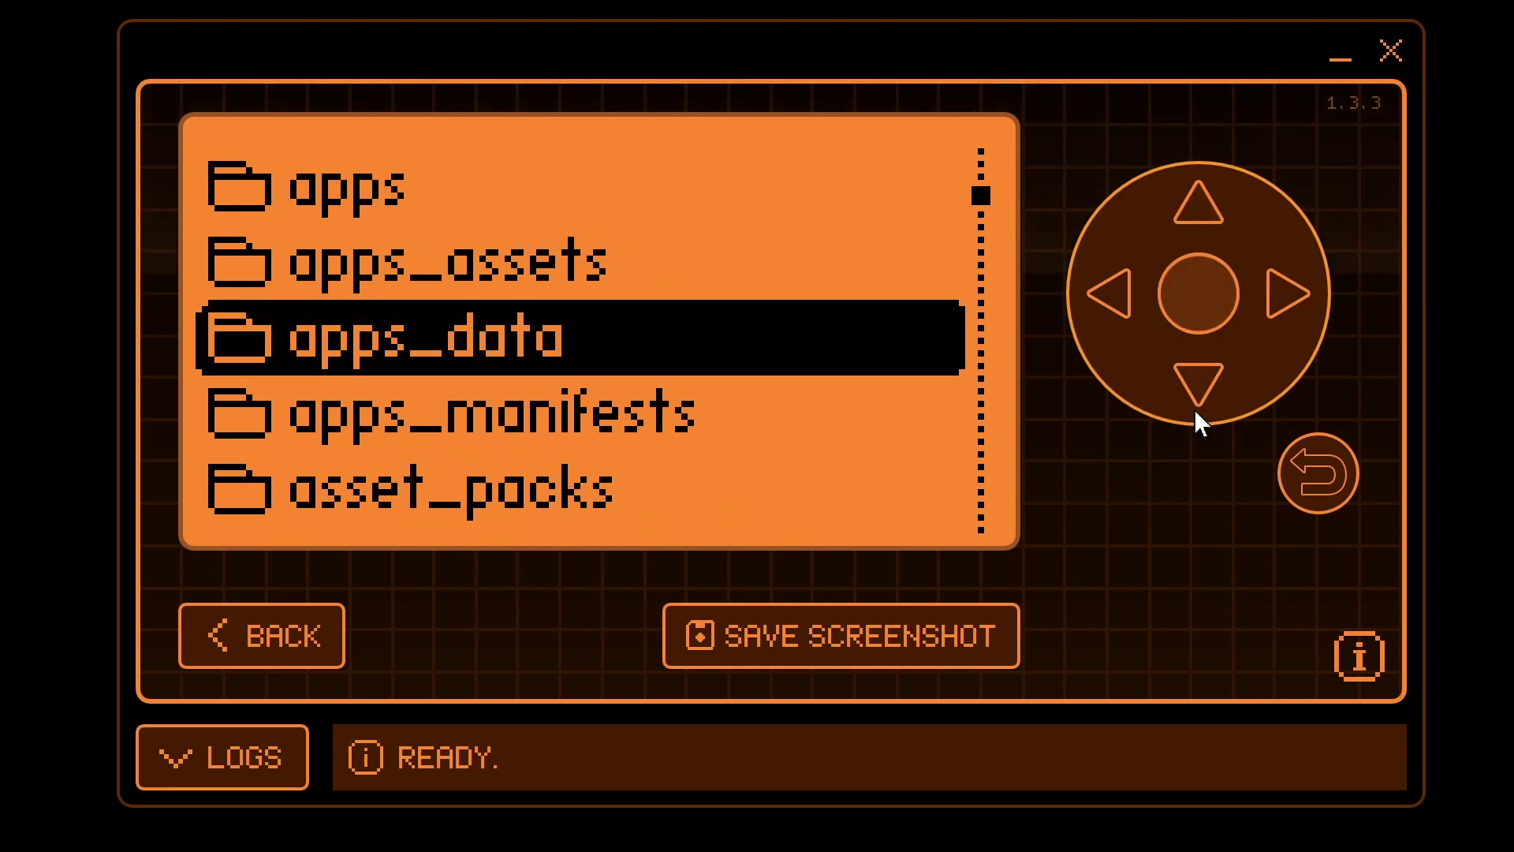
Choose Gemini_AI from the gemini folder as the FirmwareA (0x10000) file
left_click(1195, 383)
left_click(1196, 383)
left_click(1196, 384)
left_click(1196, 384)
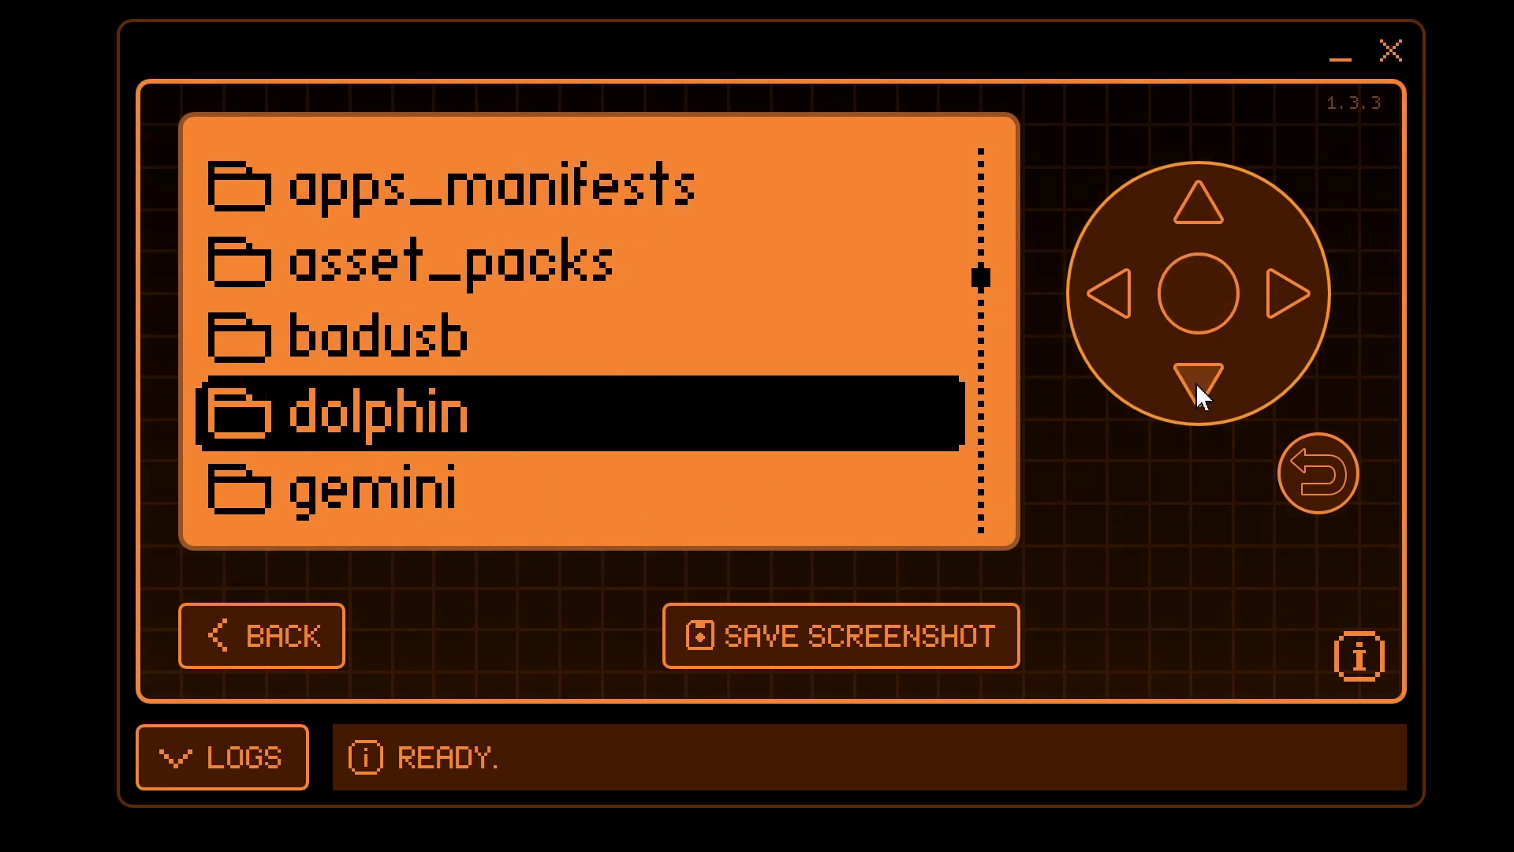
left_click(1196, 384)
left_click(1197, 306)
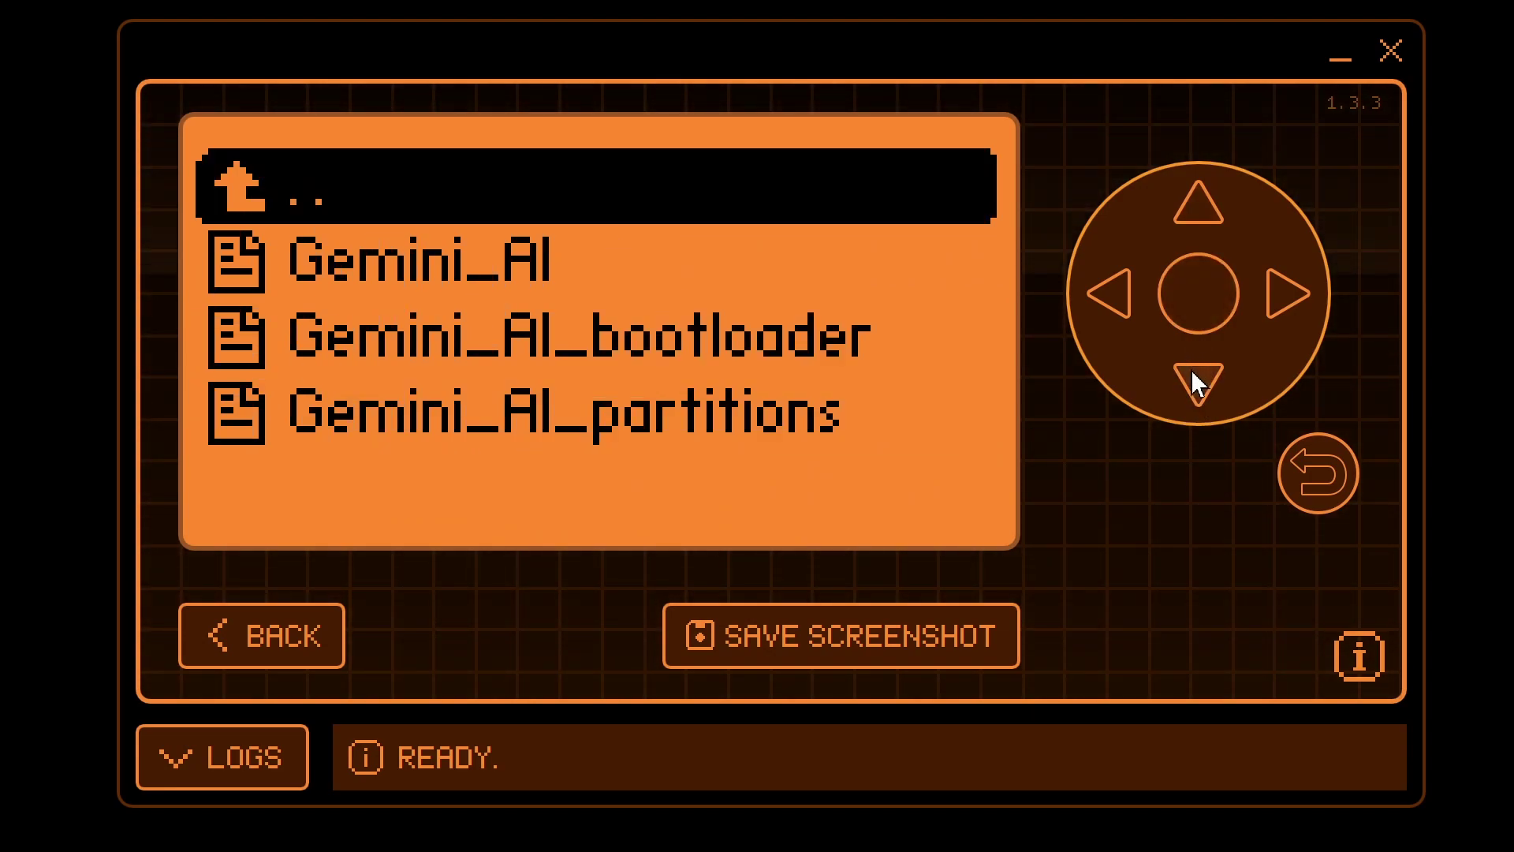
left_click(1197, 383)
left_click(1196, 299)
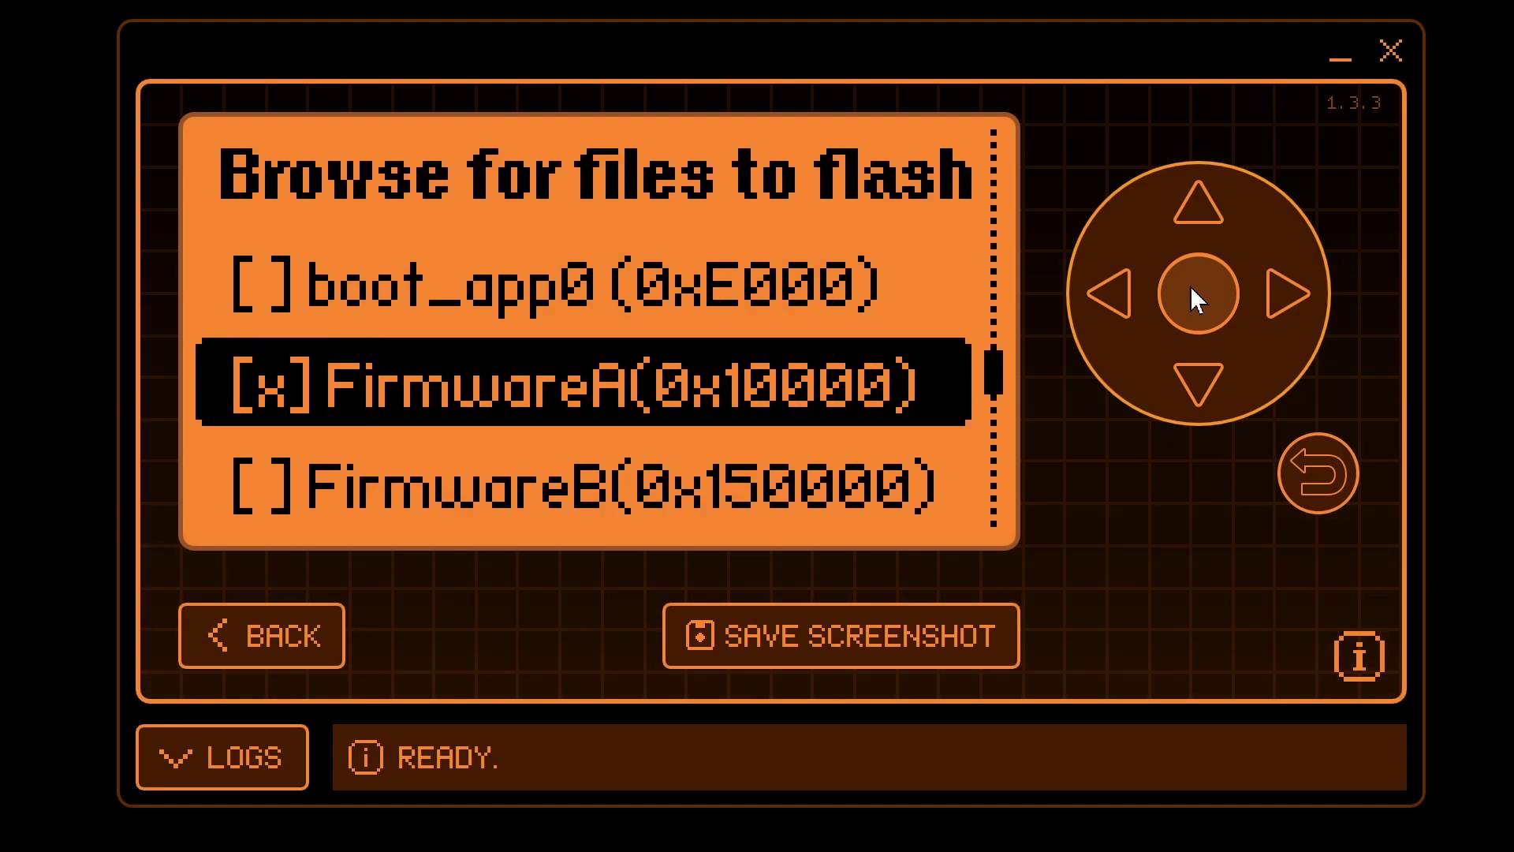
Flash the chosen Gemini firmware files to the ESP32 using the fast flash option
left_click(1199, 402)
left_click(1199, 402)
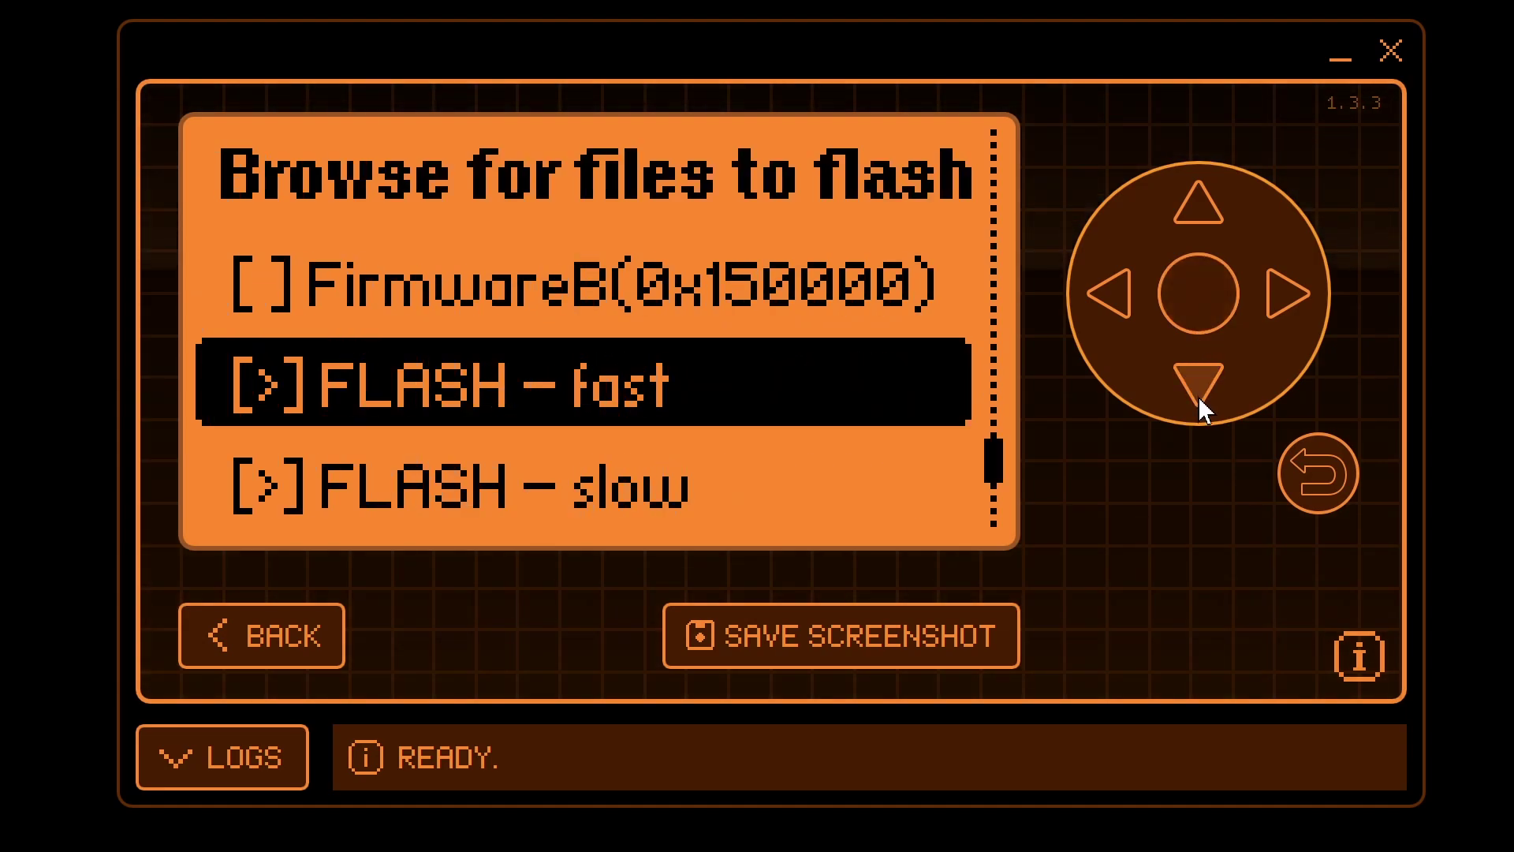
left_click(1199, 294)
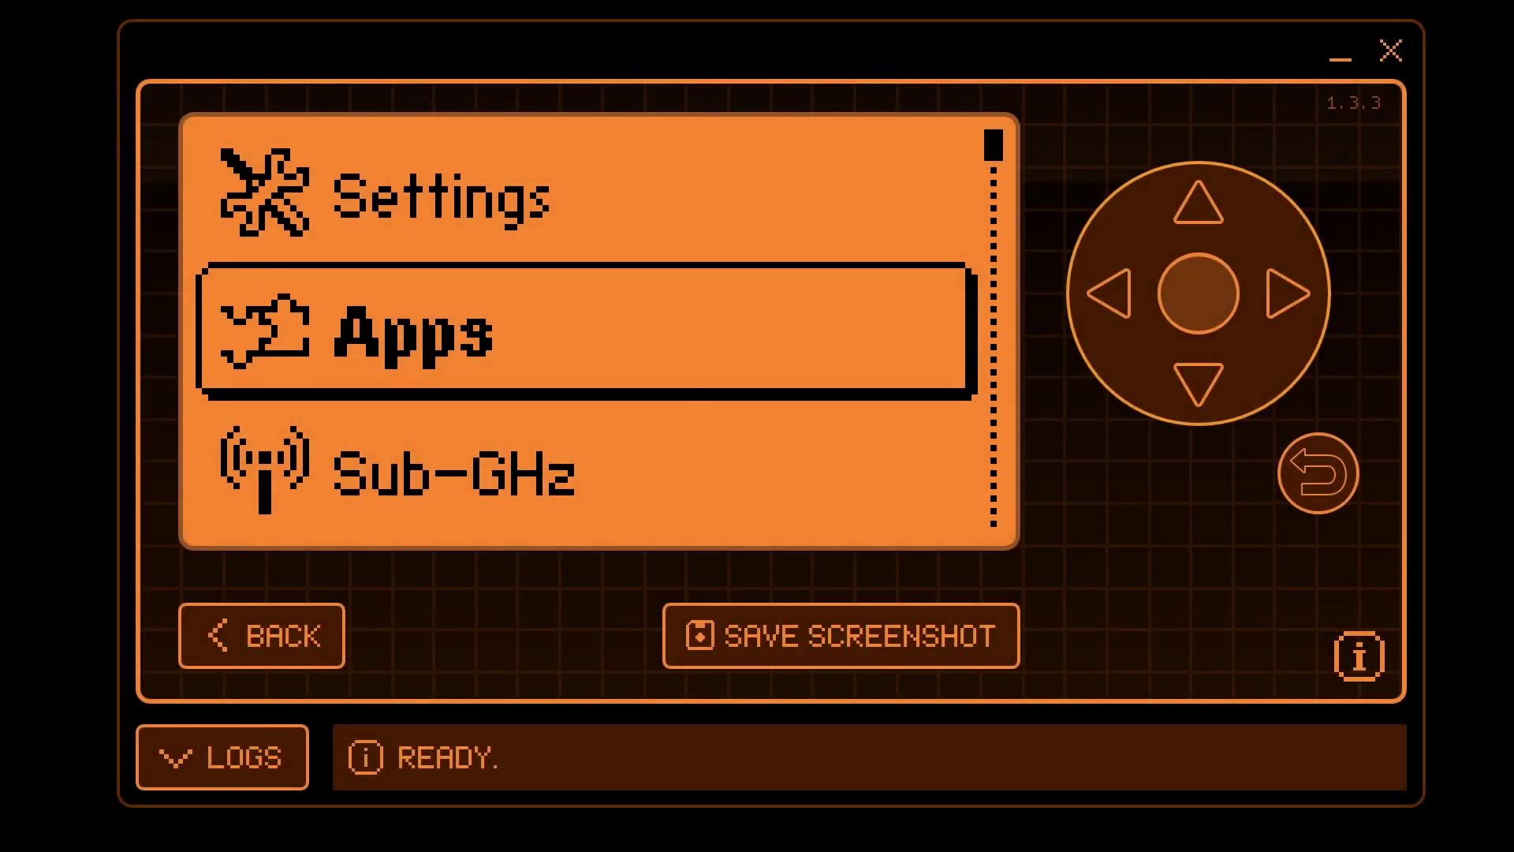
Open the GPIO folder in the Flipper Zero's Apps list
left_click(1210, 313)
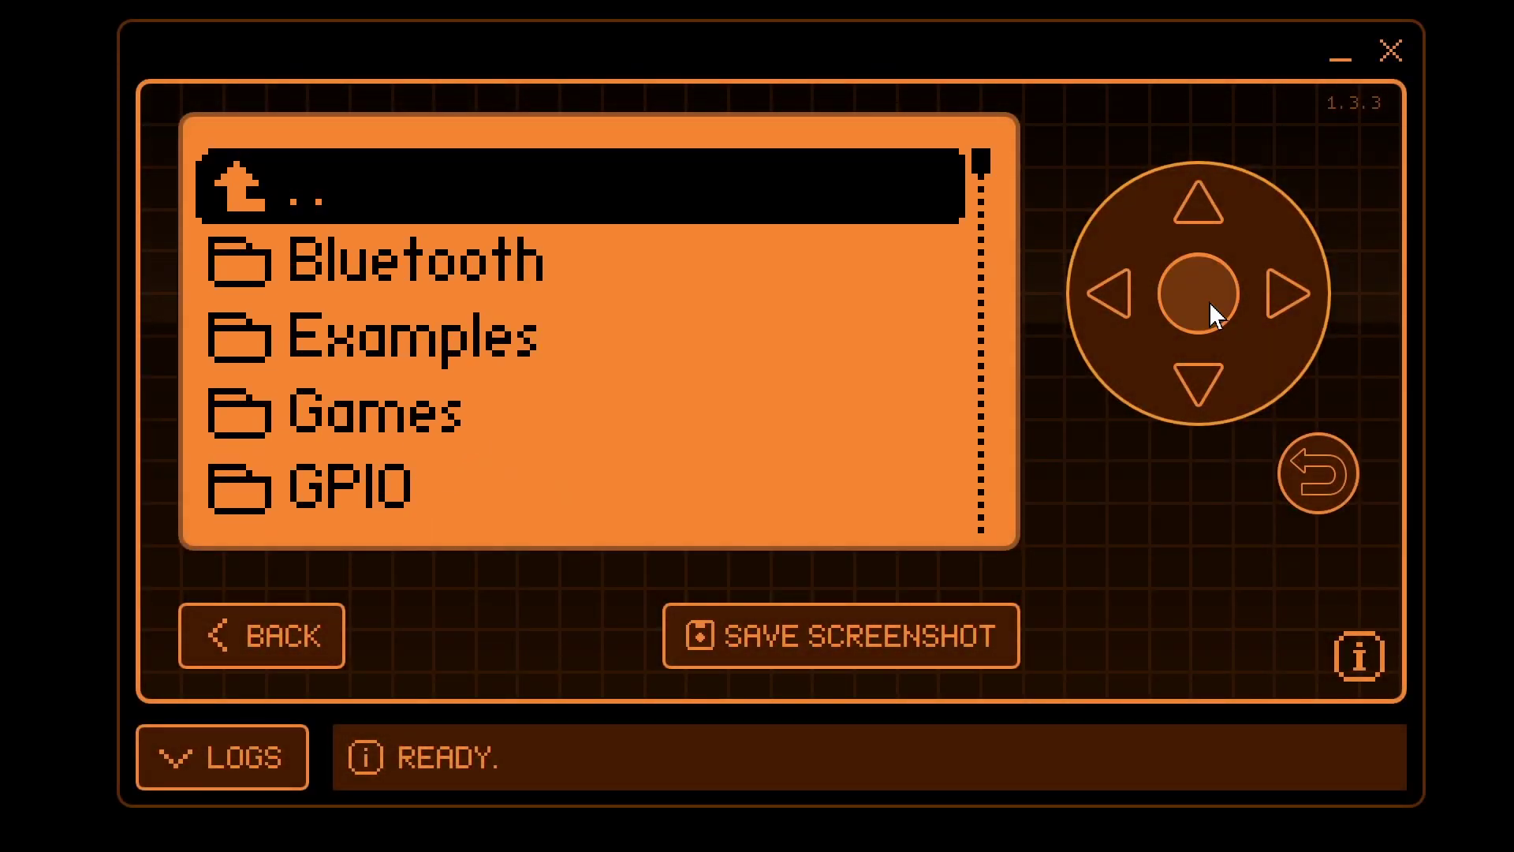
left_click(1200, 394)
left_click(1201, 394)
left_click(1201, 395)
left_click(1200, 395)
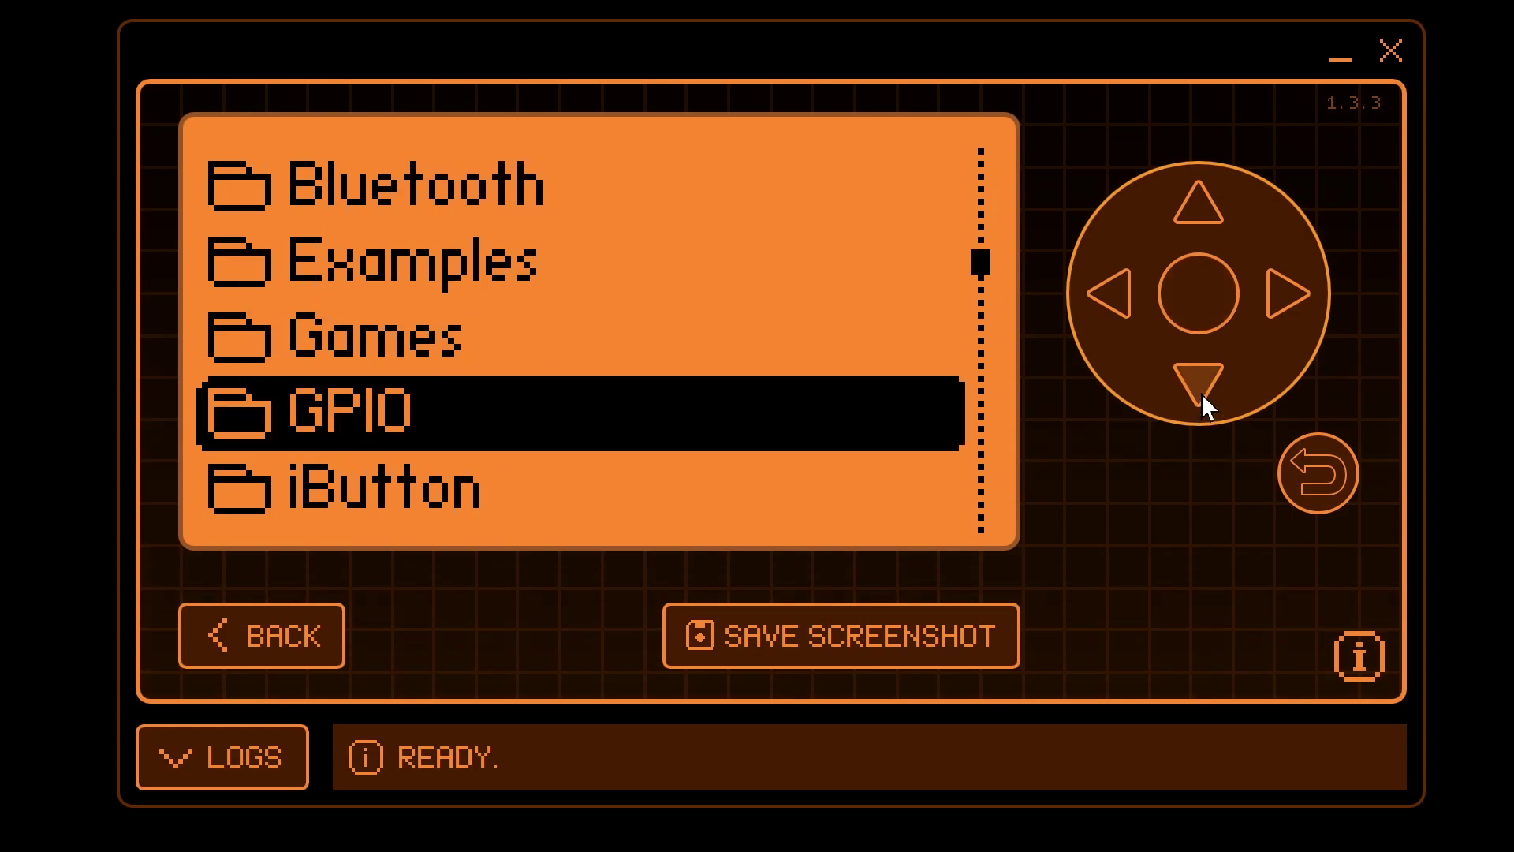
left_click(1208, 313)
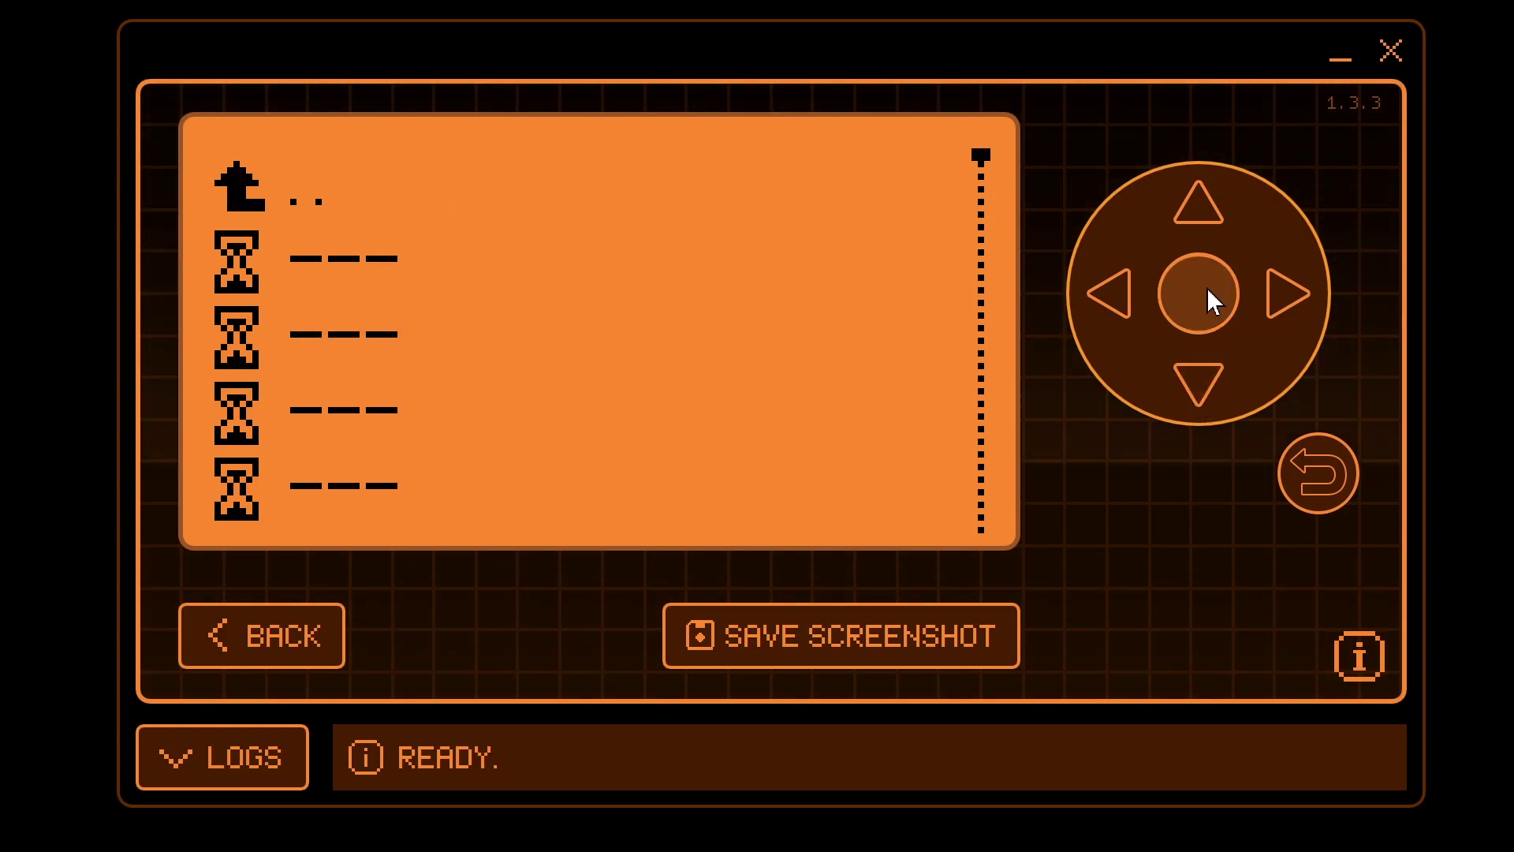
Launch the [ESP32] Gemini IA app from the GPIO folder
left_click(1195, 387)
left_click(1196, 386)
left_click(1195, 387)
left_click(1196, 386)
left_click(1195, 387)
left_click(1196, 387)
left_click(1196, 386)
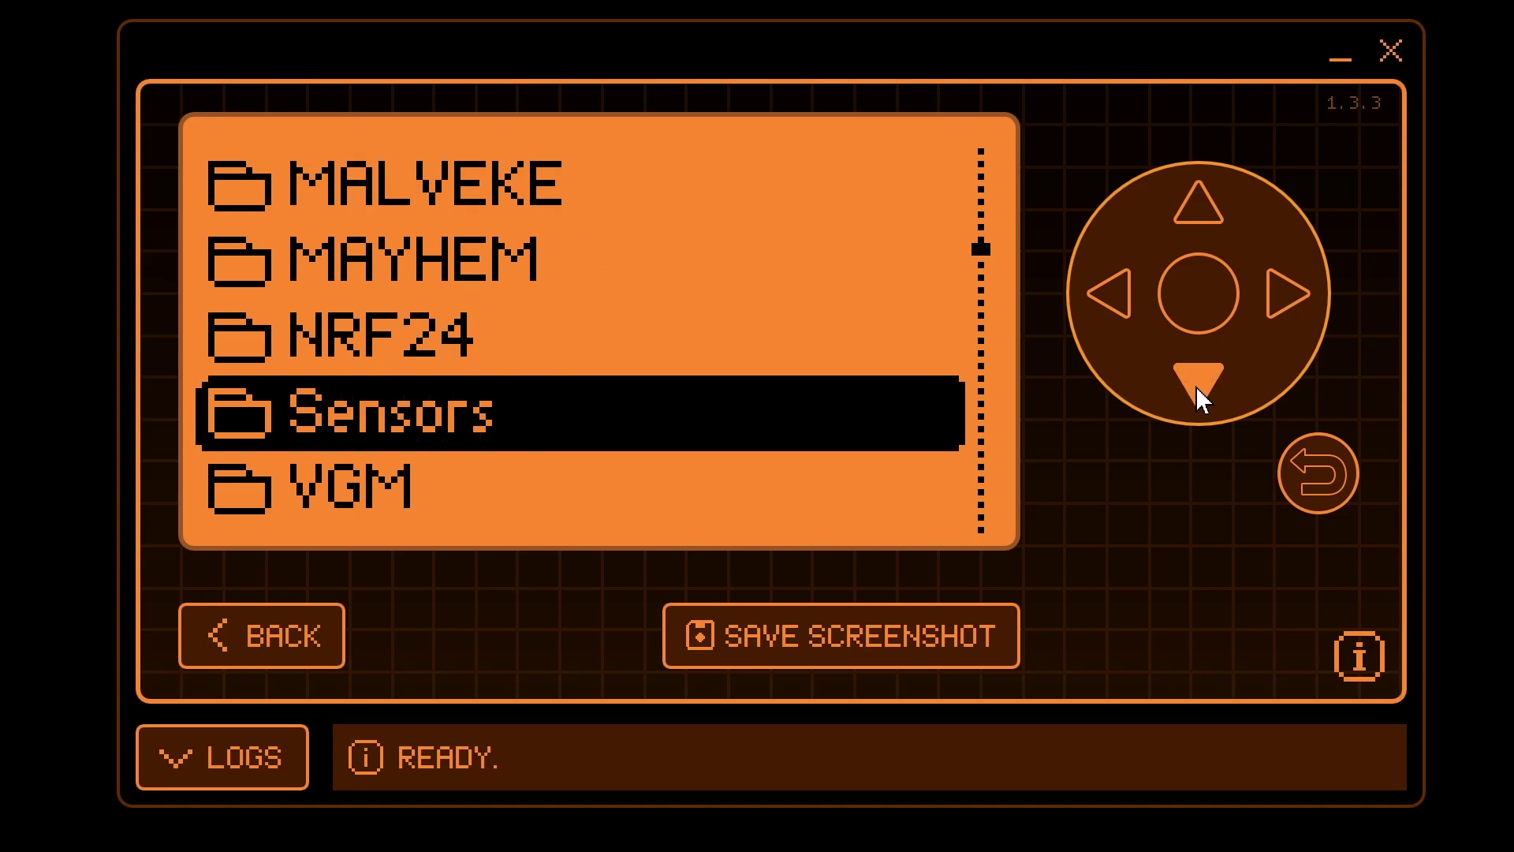
left_click(1196, 387)
left_click(1196, 386)
left_click(1196, 386)
left_click(1195, 387)
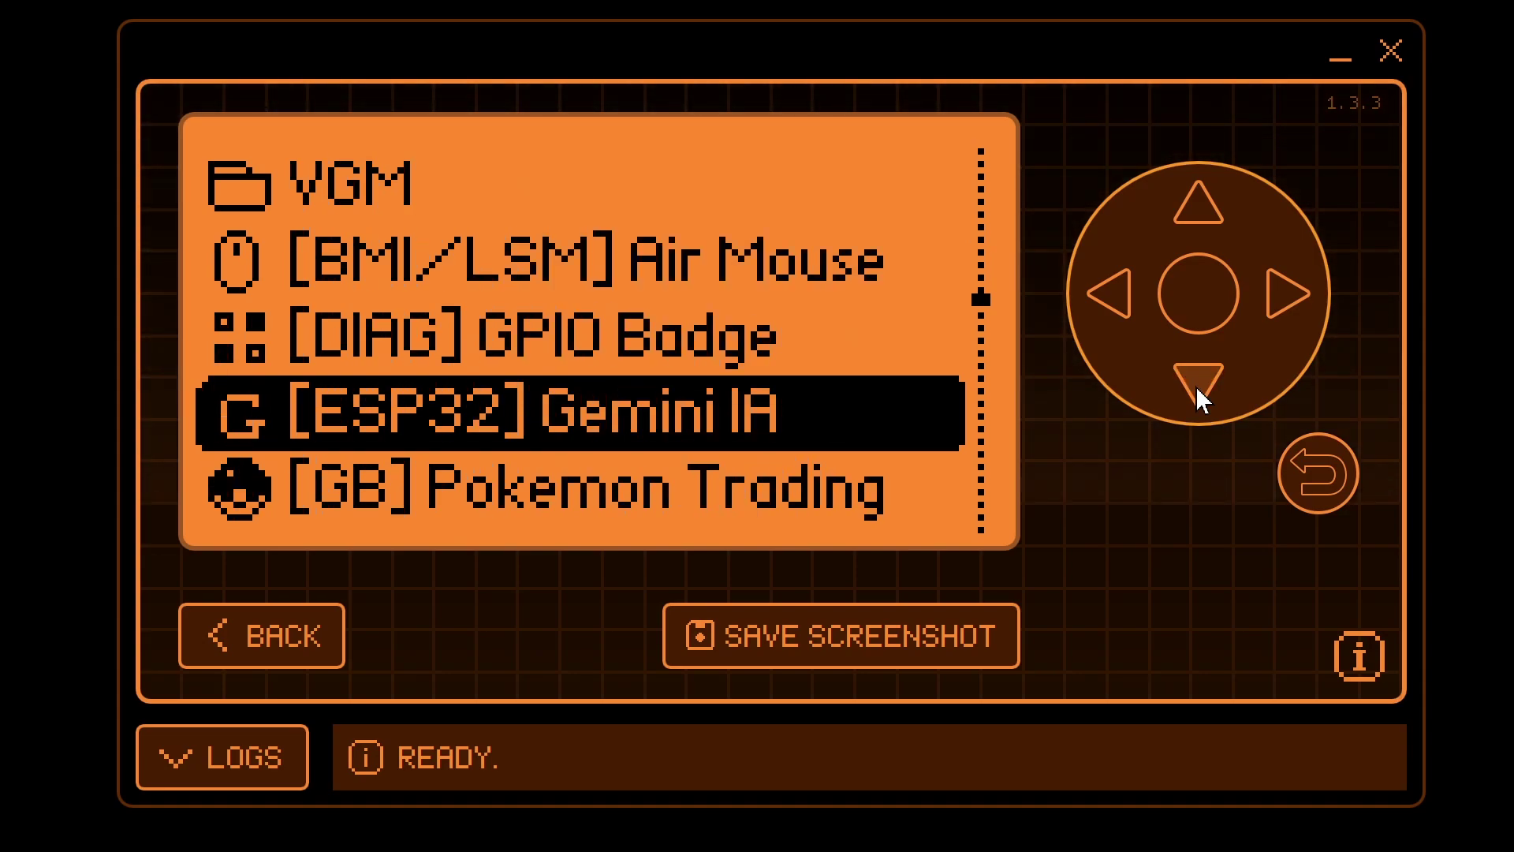
left_click(1209, 287)
Set your name in the Gemini IA app by entering the user's name and saving it
left_click(1208, 280)
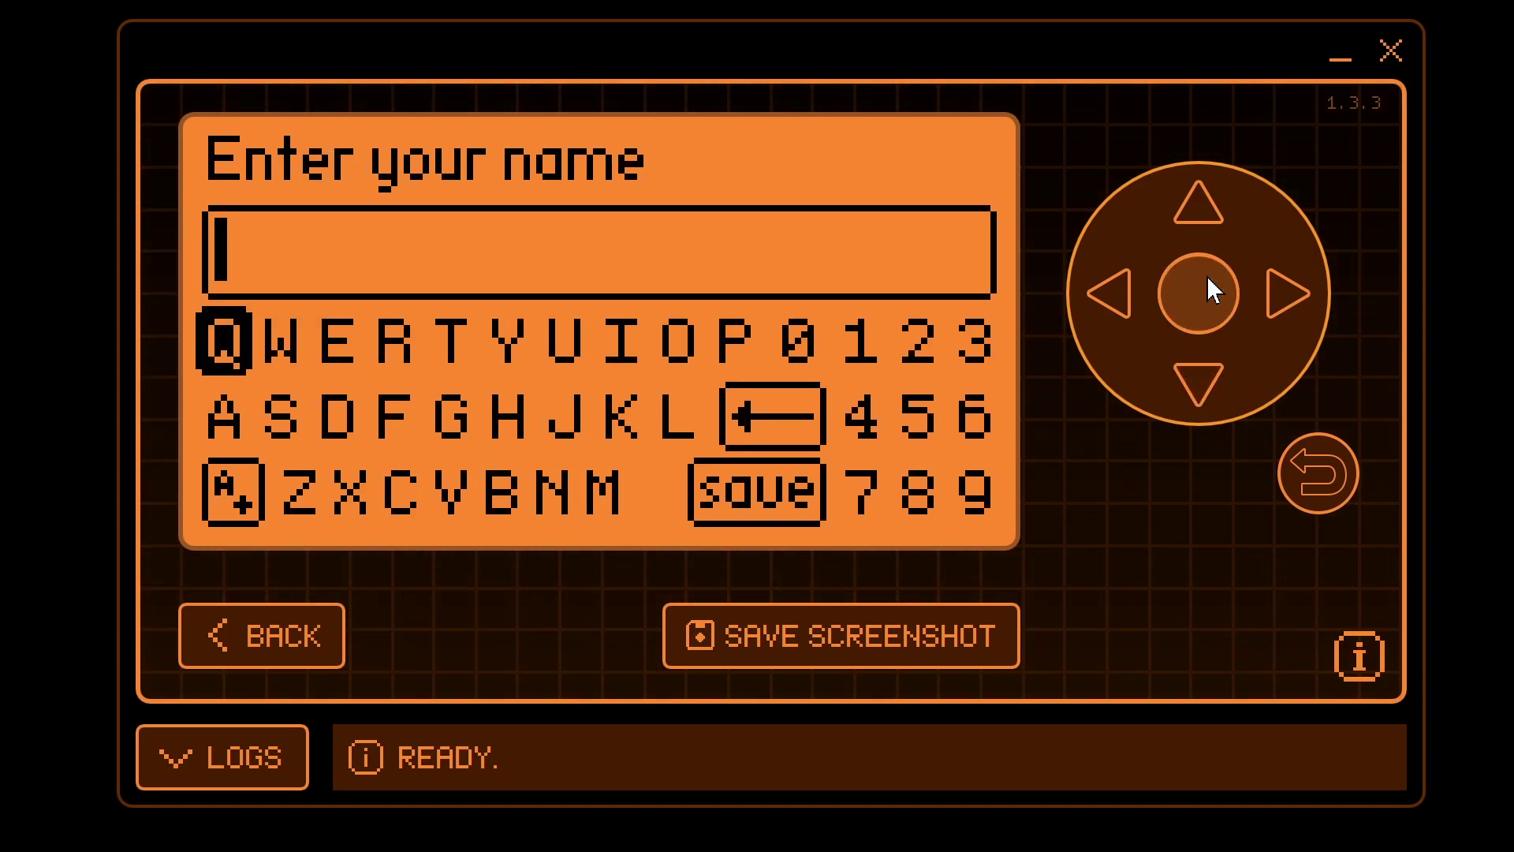
left_click(1196, 385)
left_click(1279, 306)
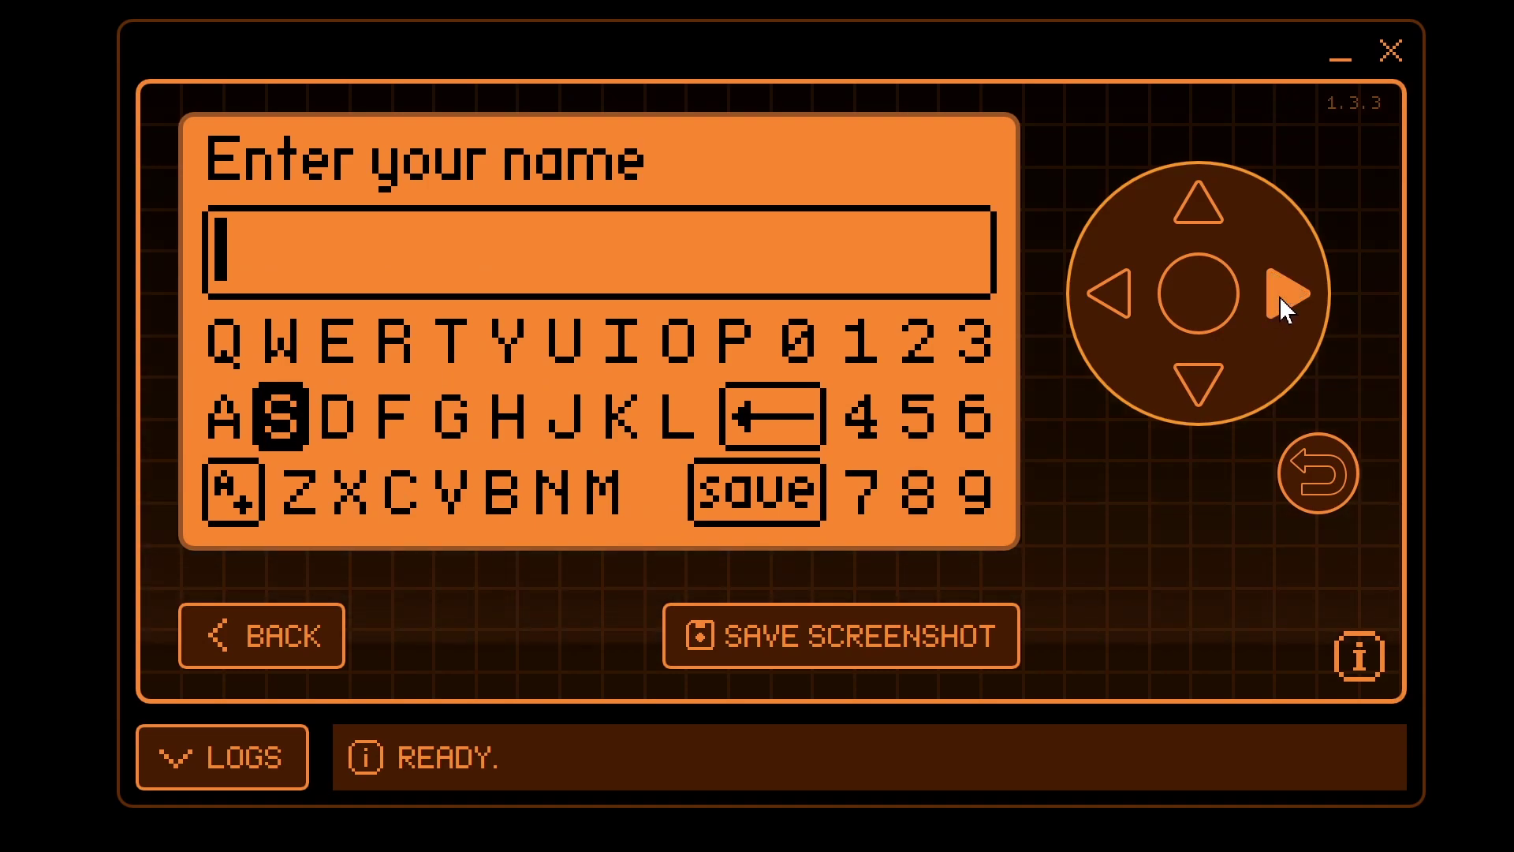
left_click(1284, 300)
left_click(1200, 306)
left_click(1291, 293)
left_click(1291, 294)
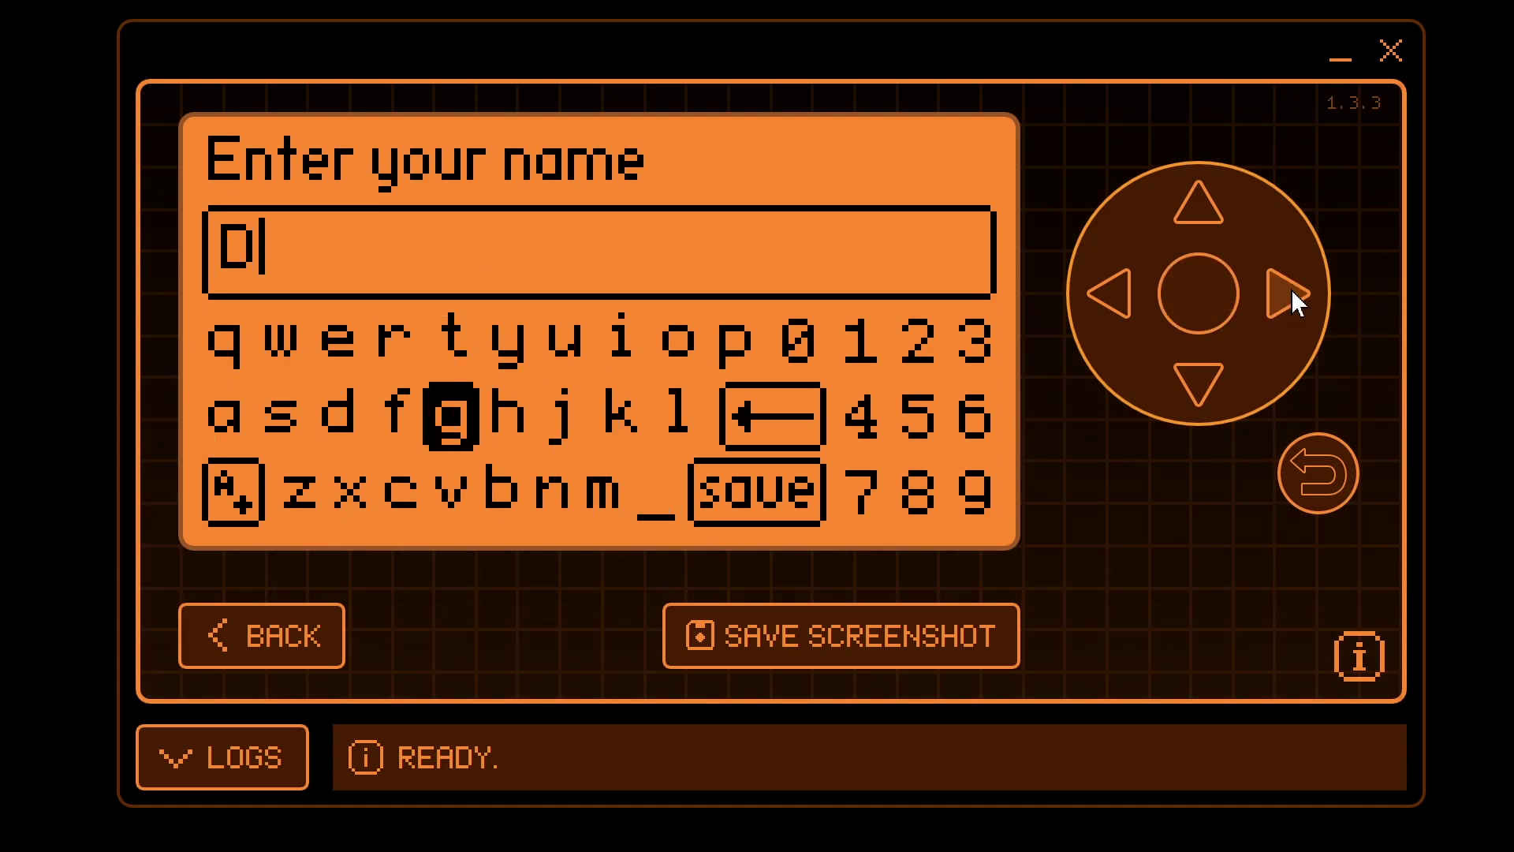
left_click(1290, 295)
left_click(1291, 295)
left_click(1197, 299)
left_click(1202, 385)
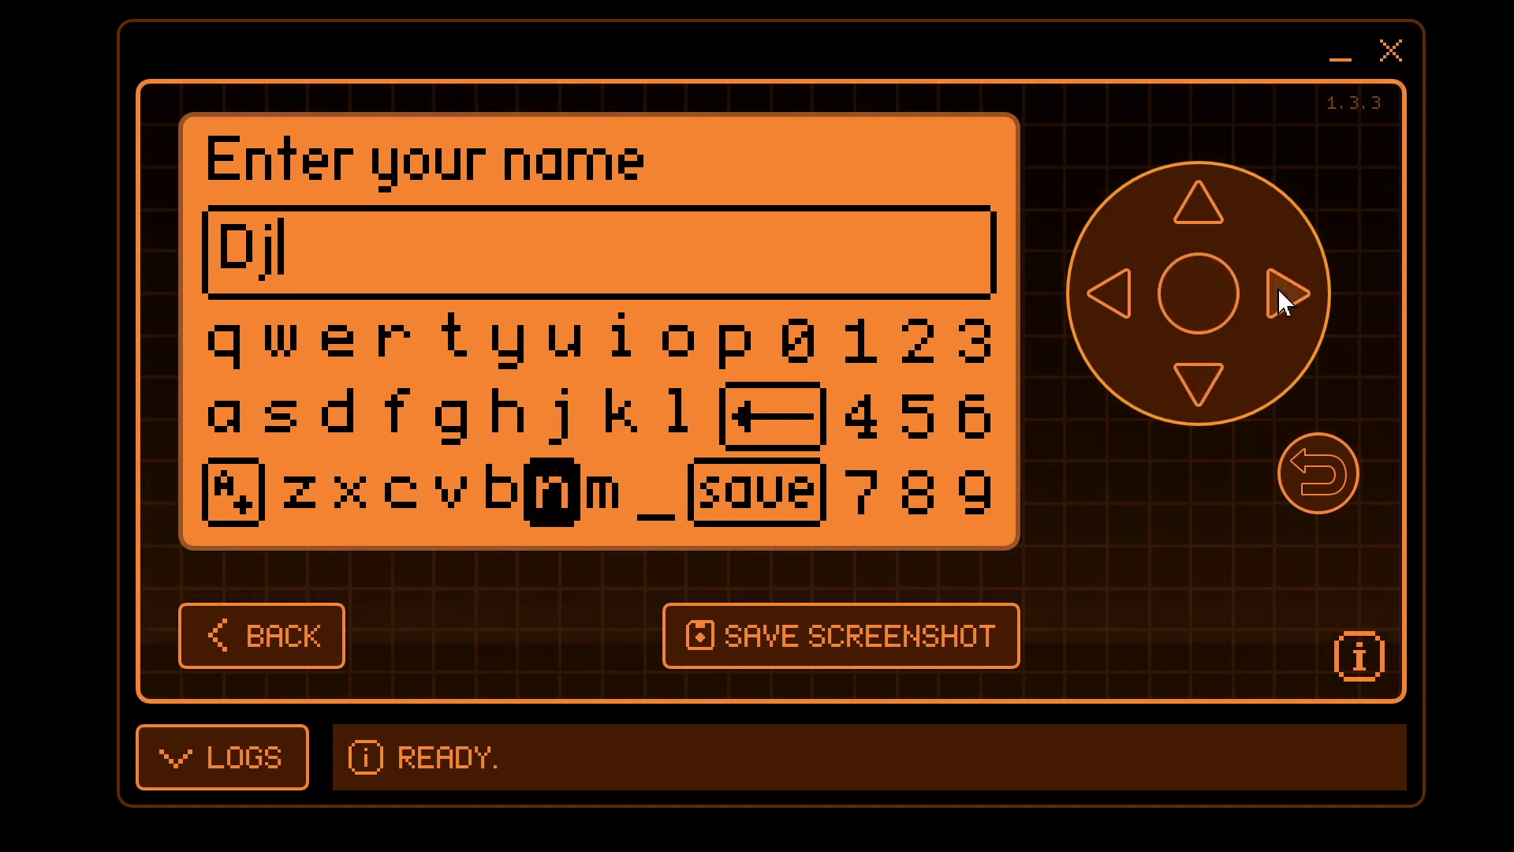
left_click(1284, 297)
left_click(1284, 297)
left_click(1285, 298)
left_click(1201, 307)
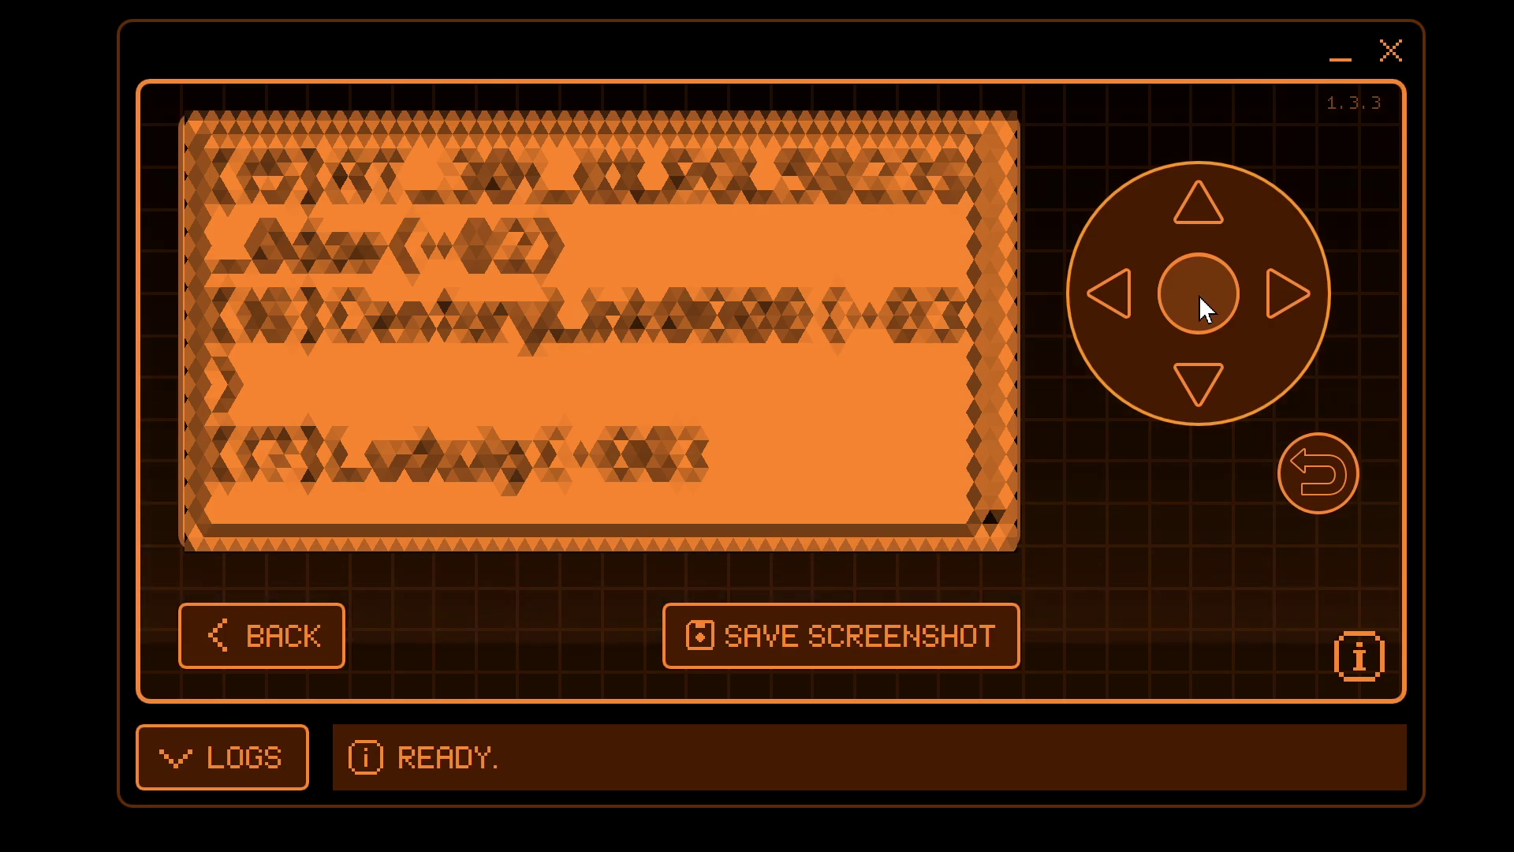
Leave the network list and start connecting to a new AP from the Gemini IA menu
left_click(1303, 489)
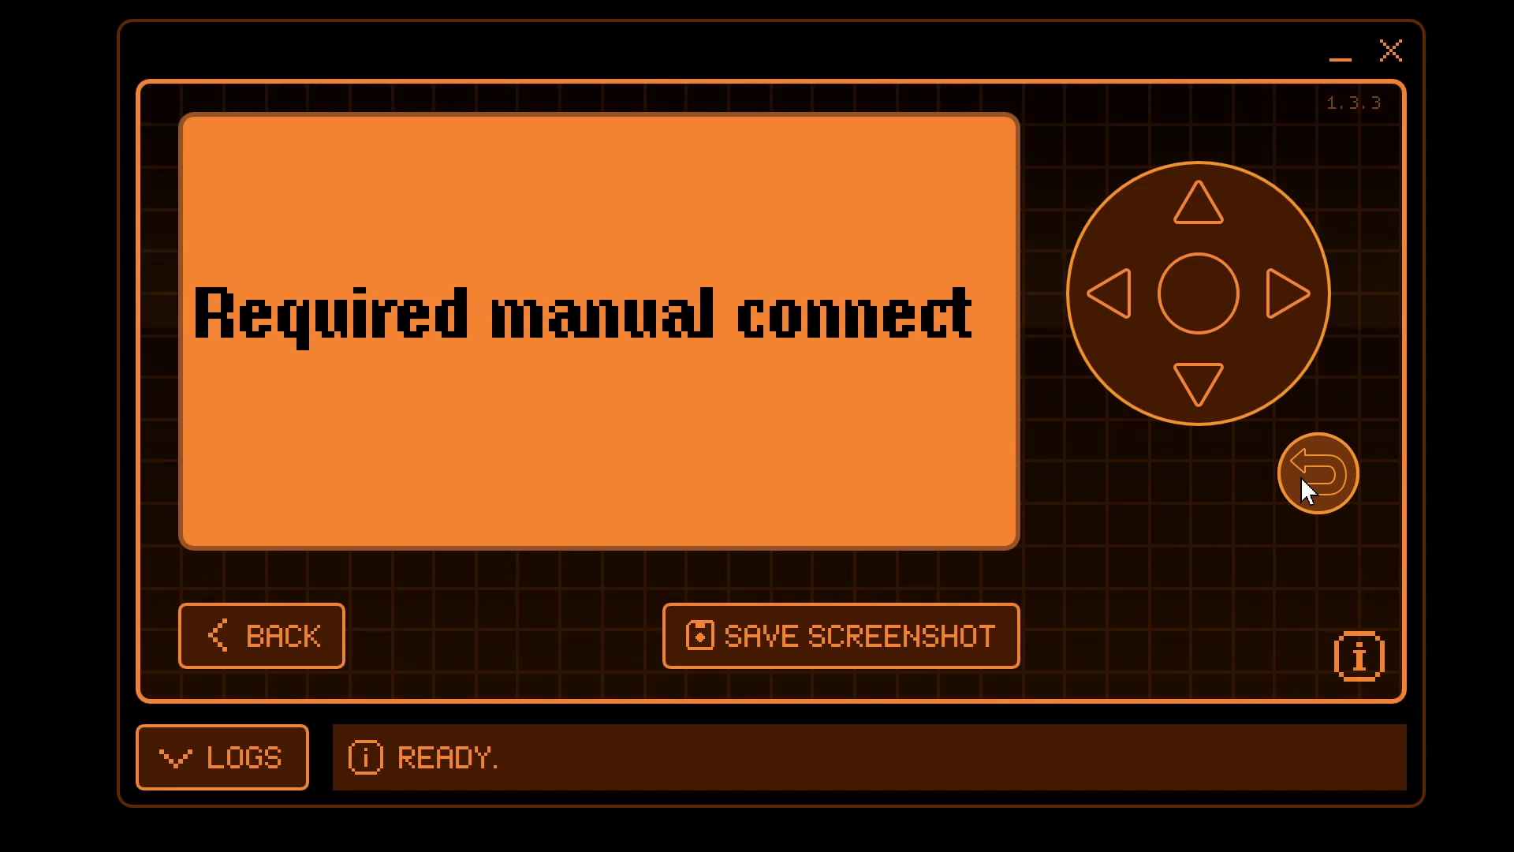
left_click(1300, 476)
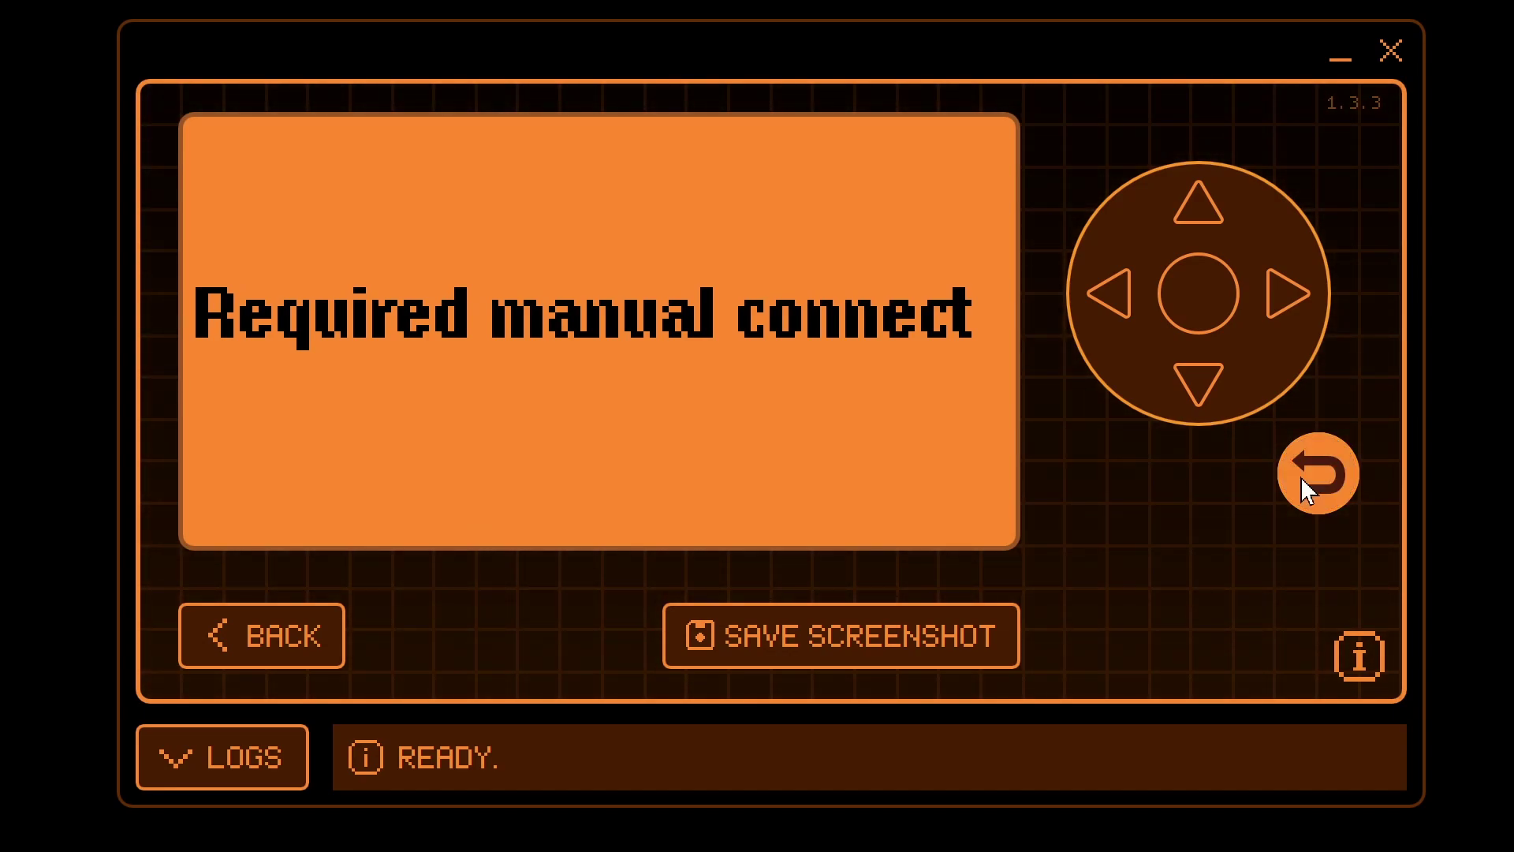
left_click(1196, 383)
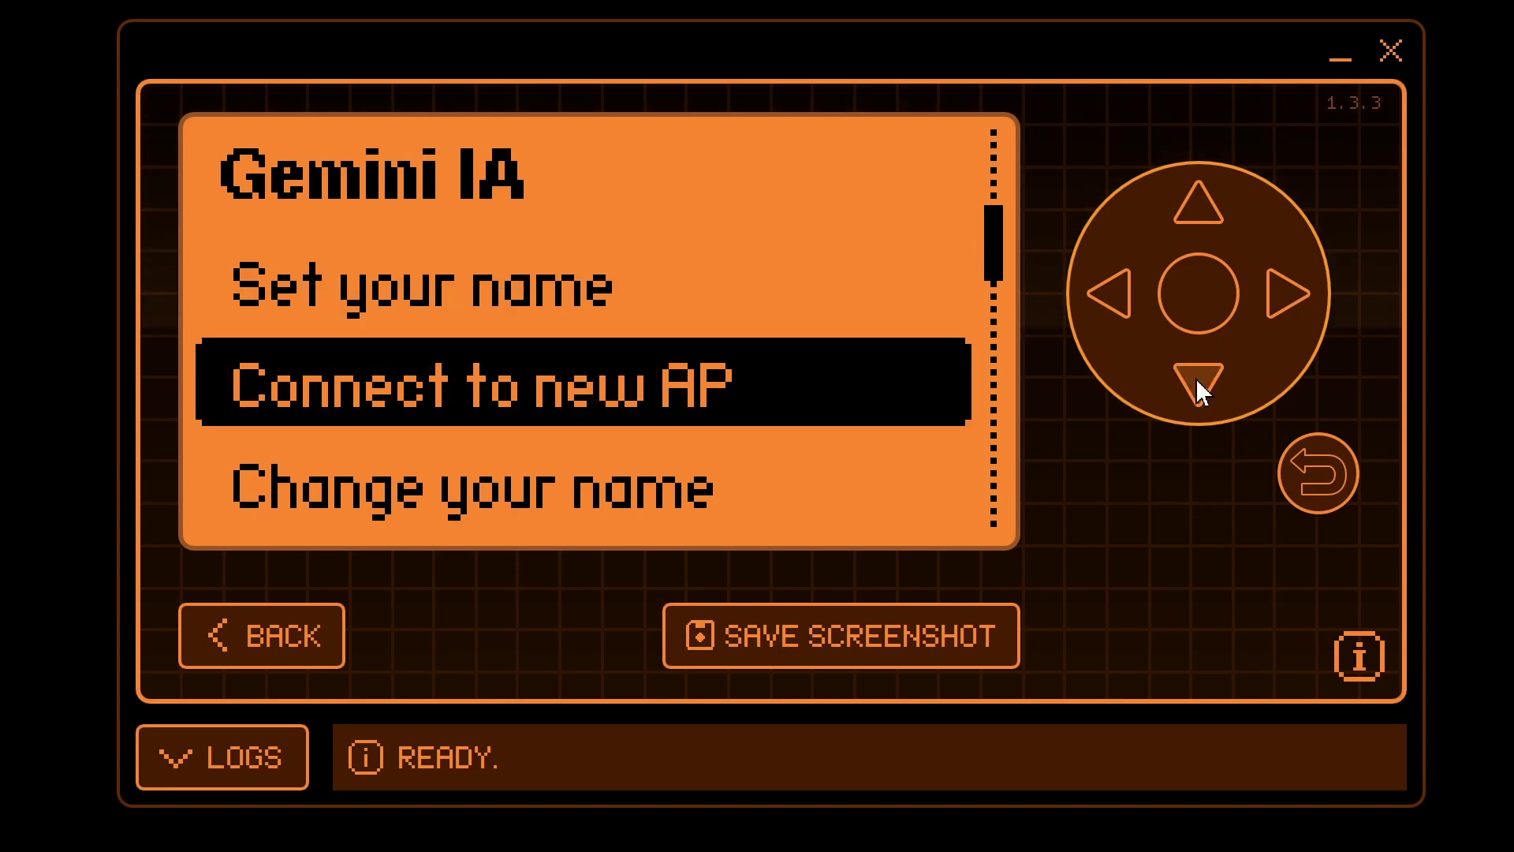
left_click(1202, 304)
Enter Freewifi as the SSID of the new access point and save it
type("F")
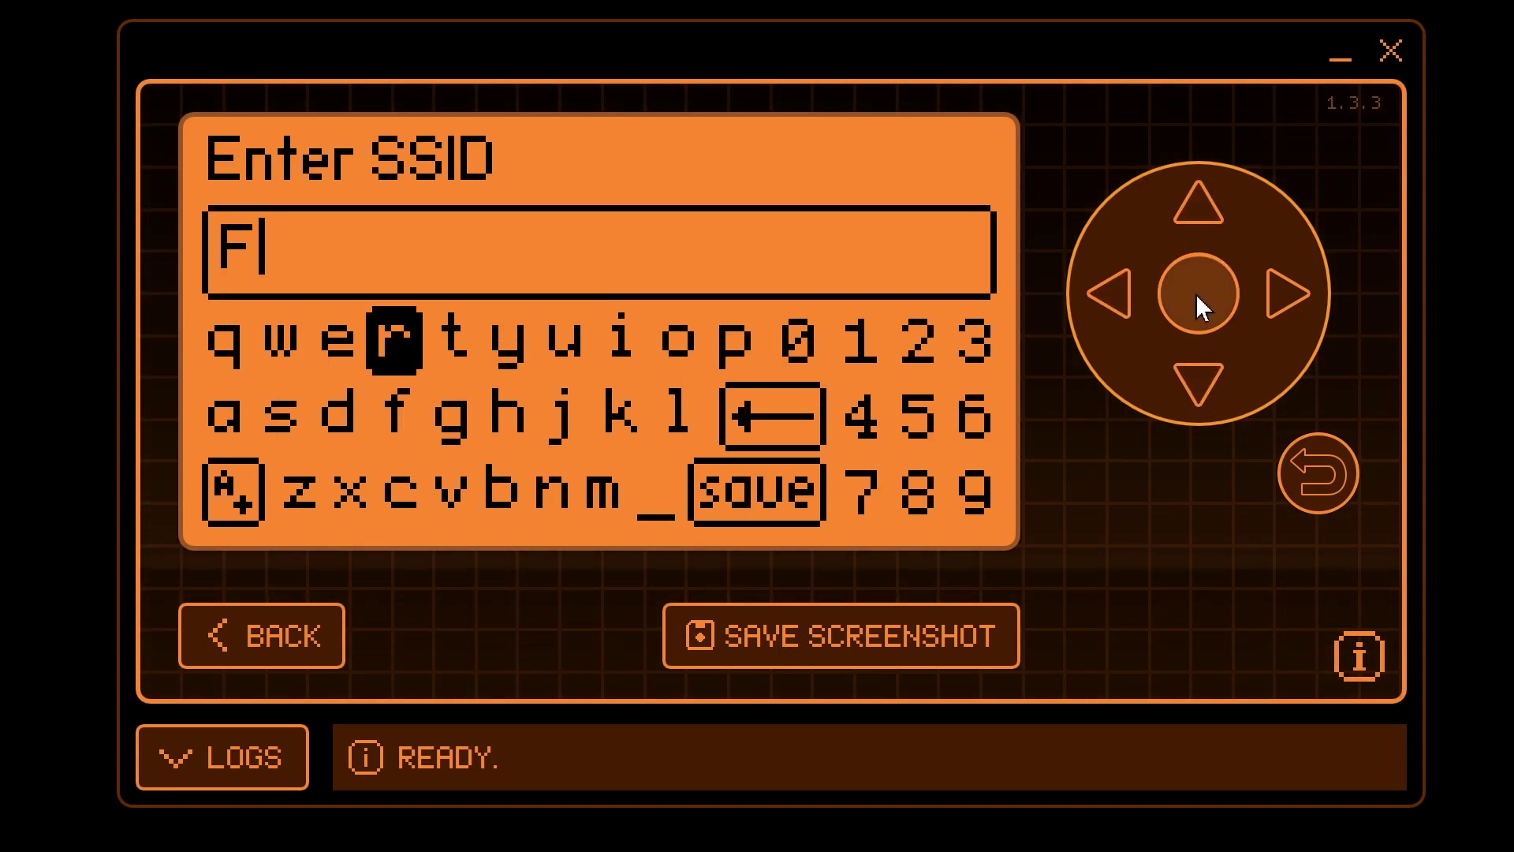
type("reew")
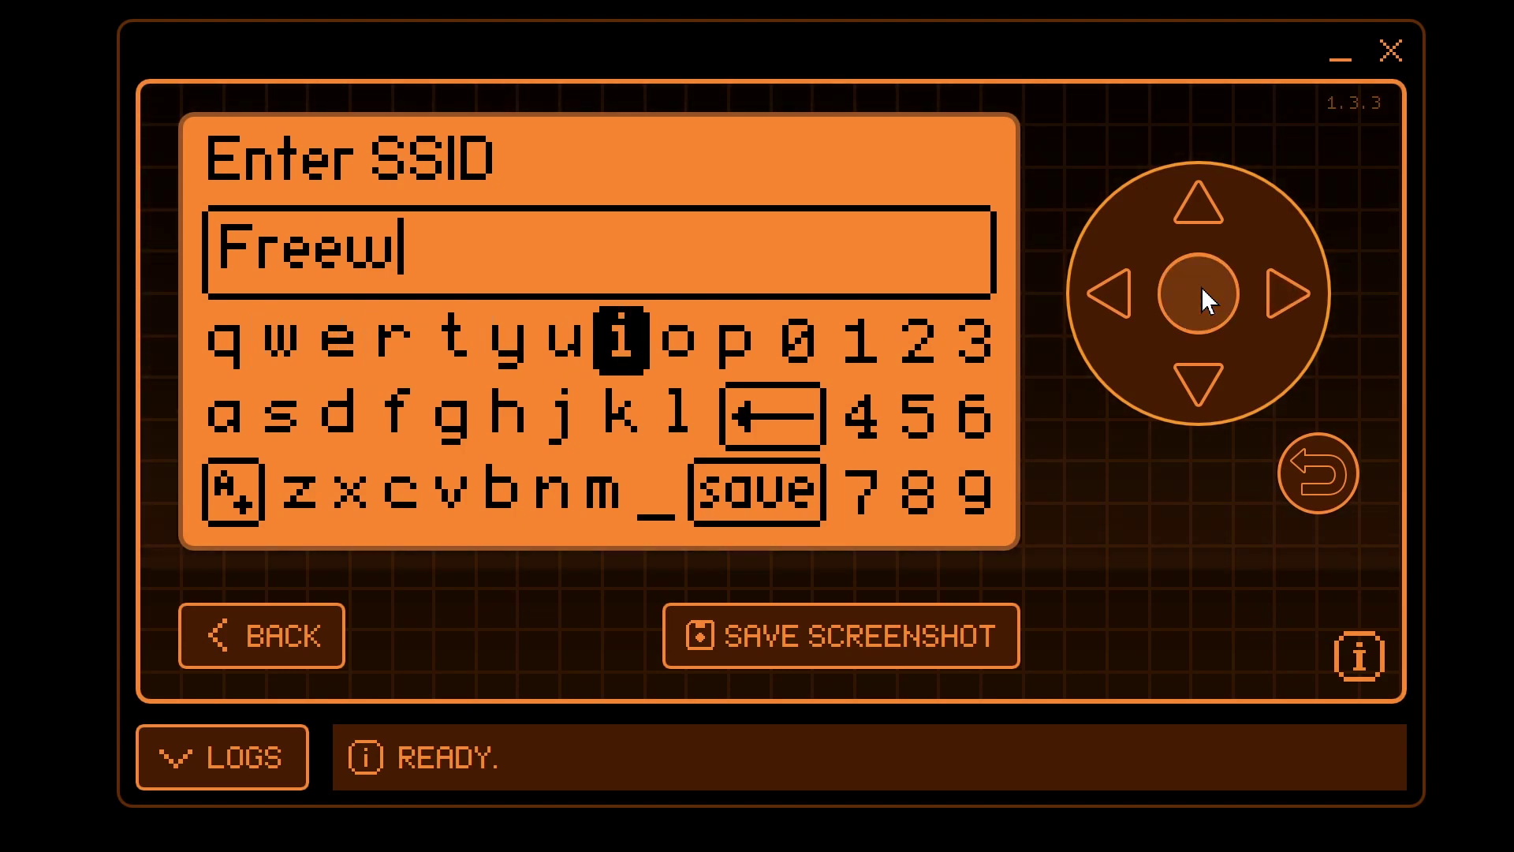
type("ifi")
left_click(1195, 388)
left_click(1195, 388)
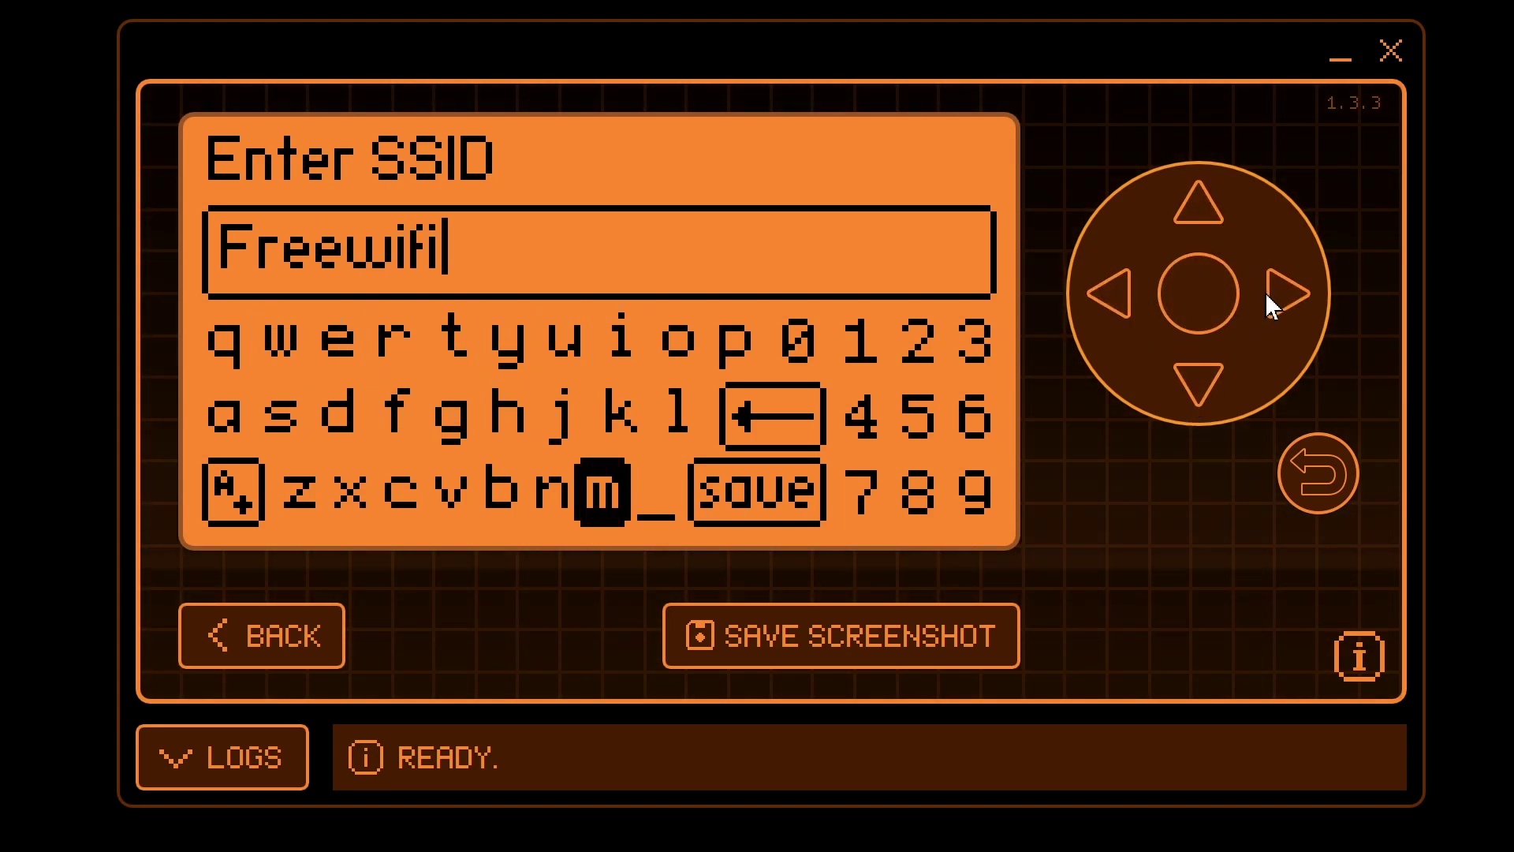
left_click(1281, 298)
left_click(1282, 299)
left_click(1211, 311)
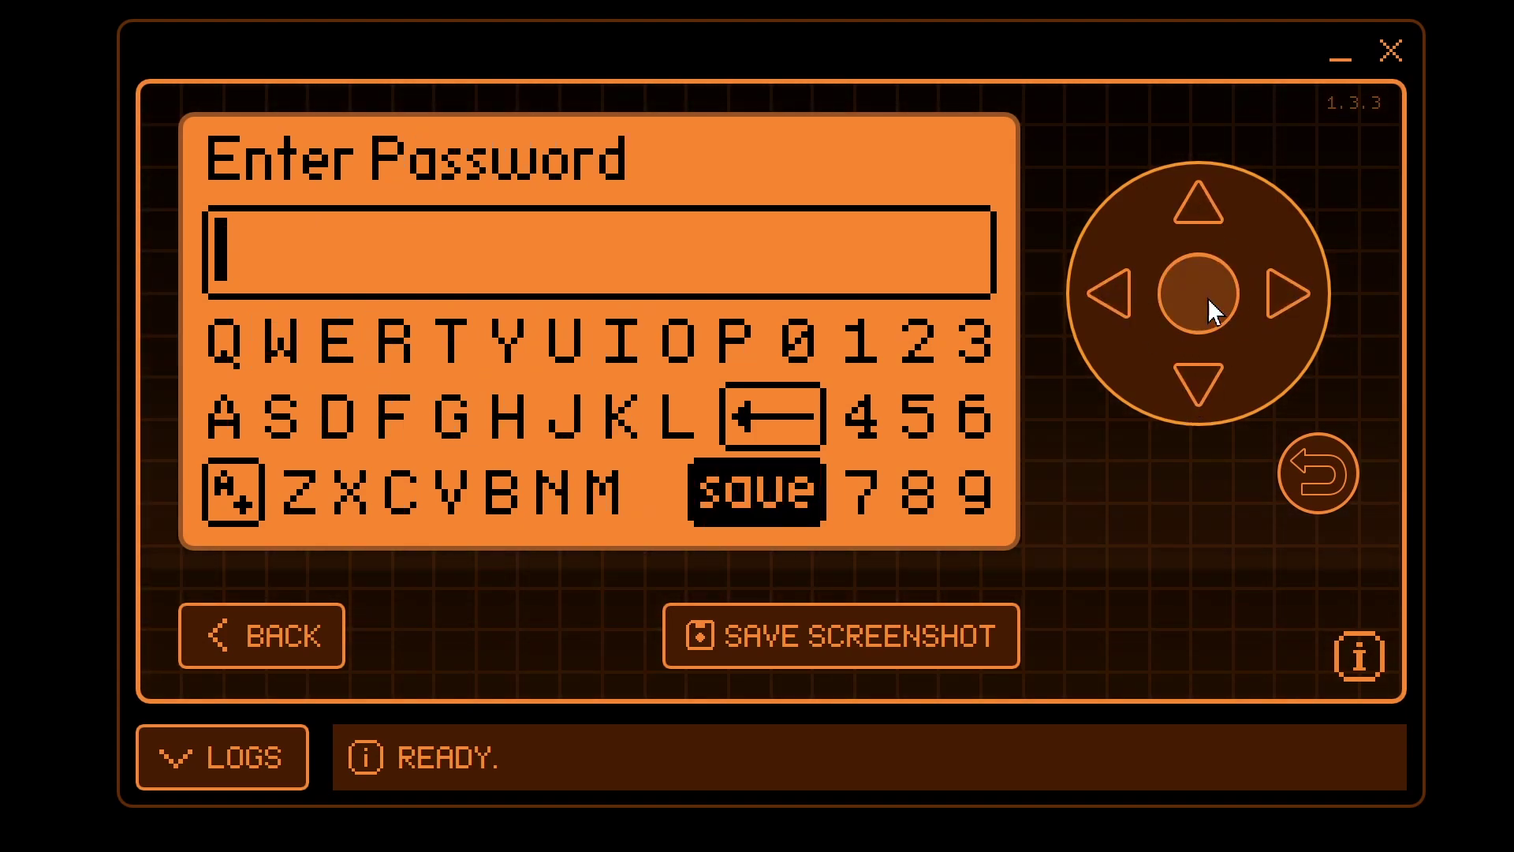
Enter the Wi-Fi password for the new access point and save it
left_click(1106, 310)
left_click(1106, 310)
left_click(1106, 310)
left_click(1106, 310)
left_click(1106, 310)
left_click(1106, 309)
left_click(1106, 309)
left_click(1106, 310)
left_click(1106, 310)
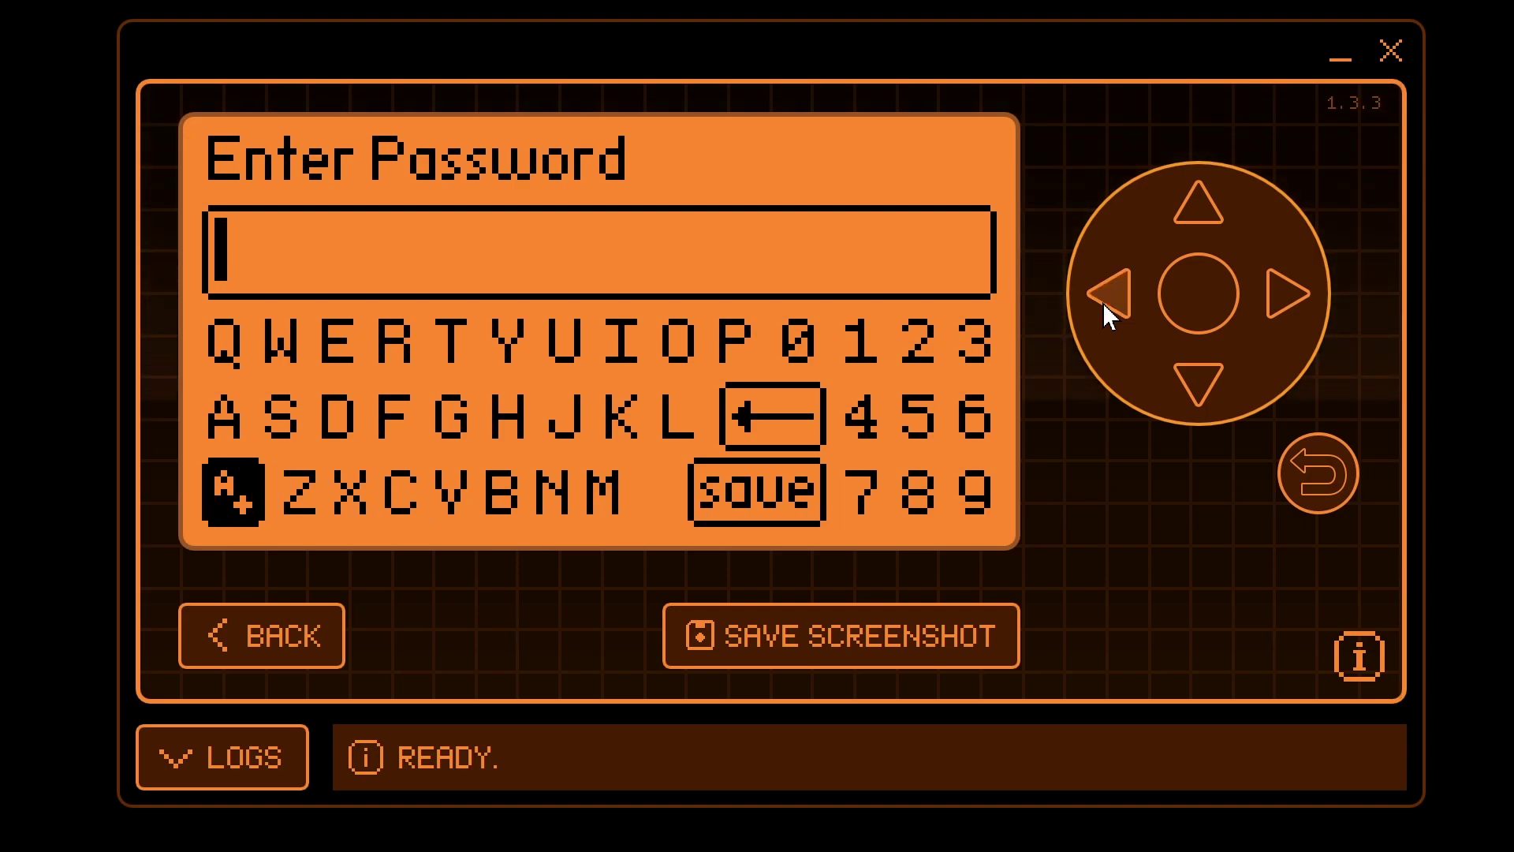
left_click(1195, 203)
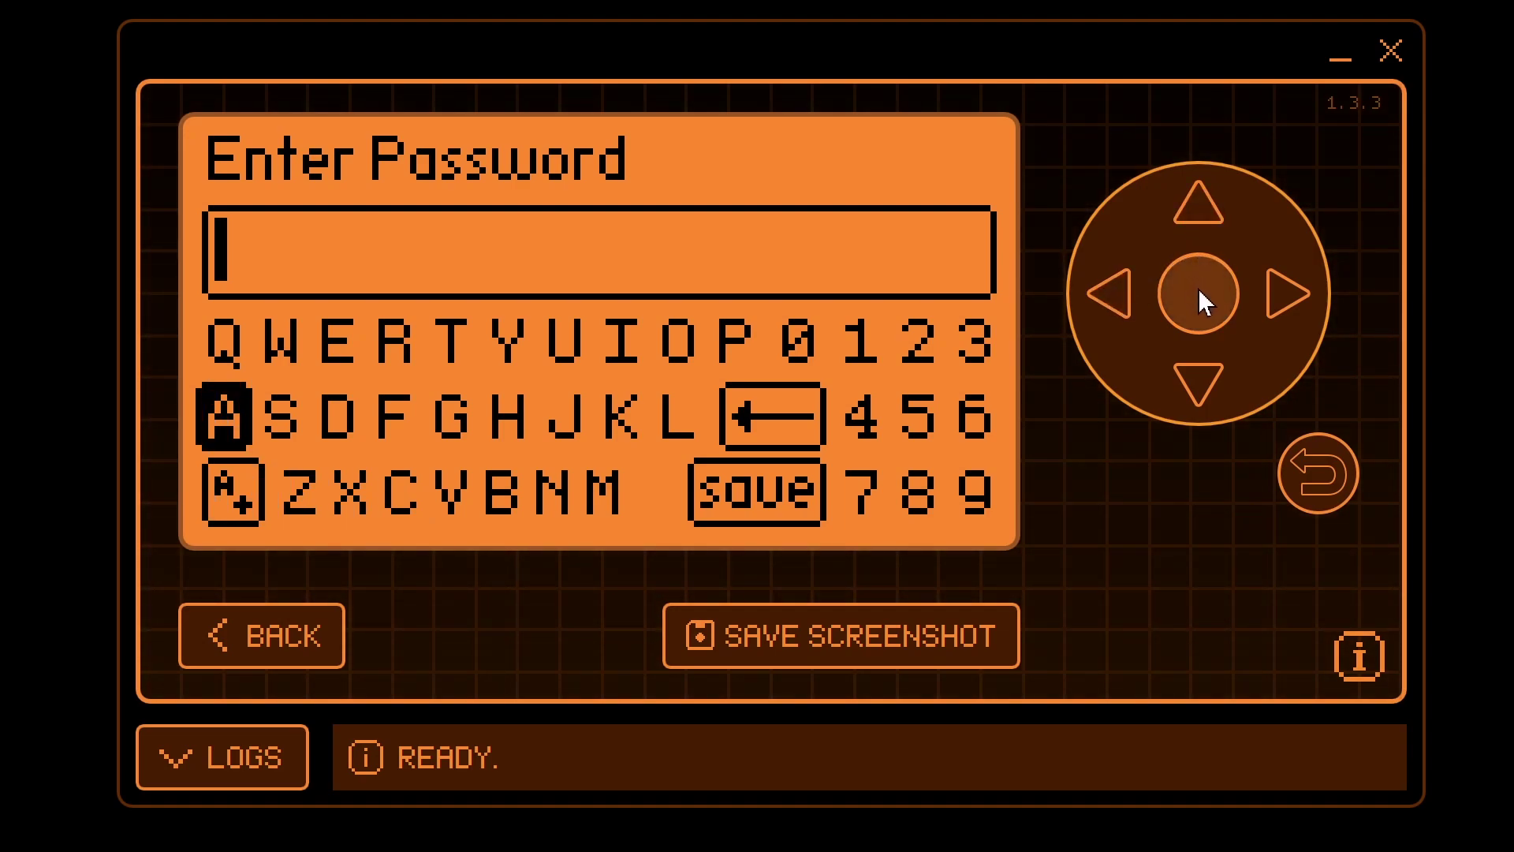
left_click(1201, 302)
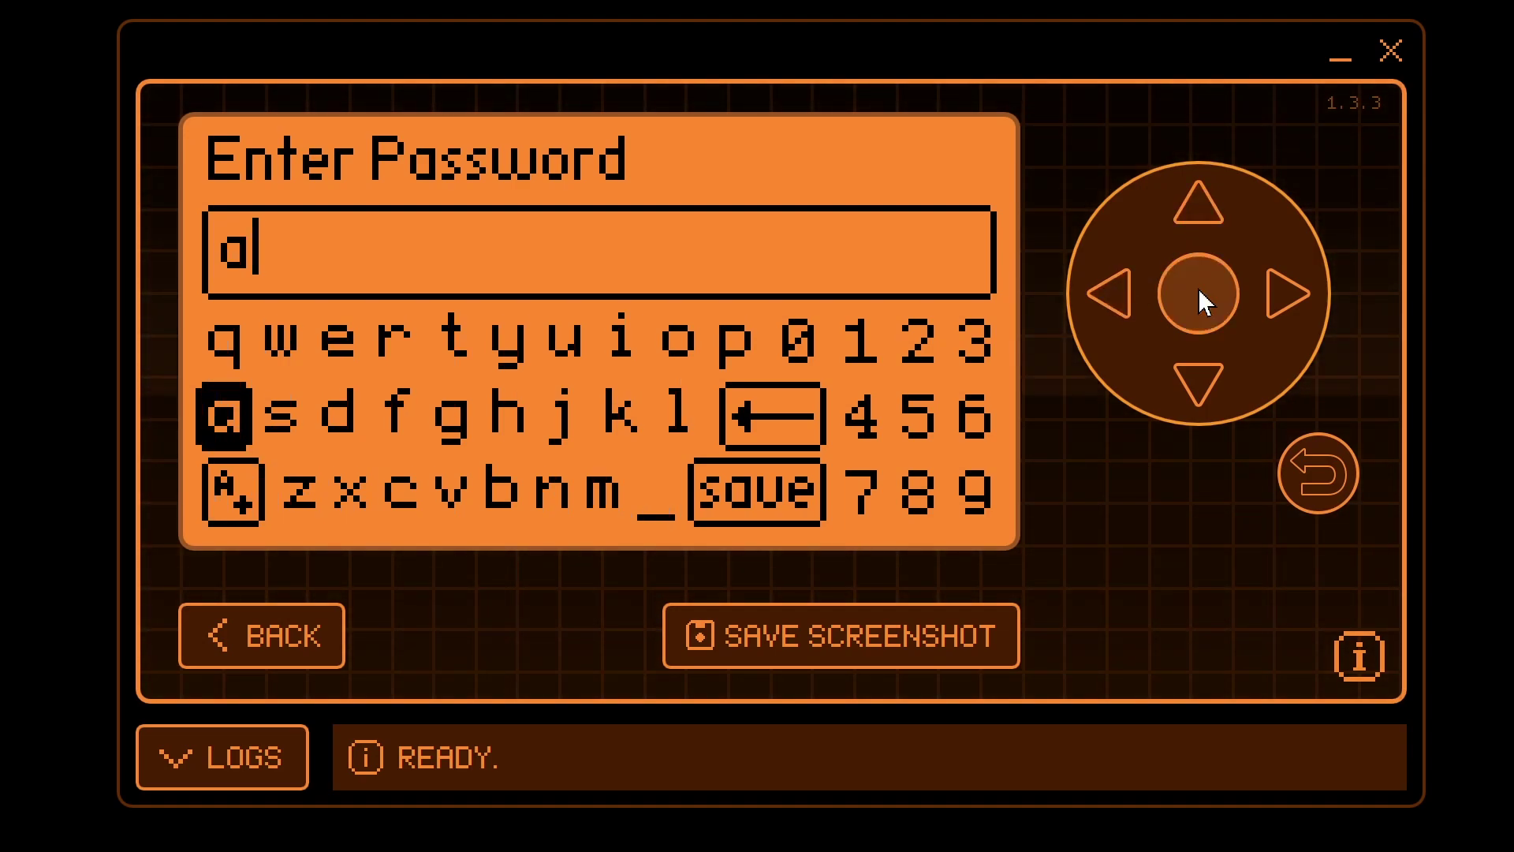
left_click(1200, 302)
left_click(1200, 382)
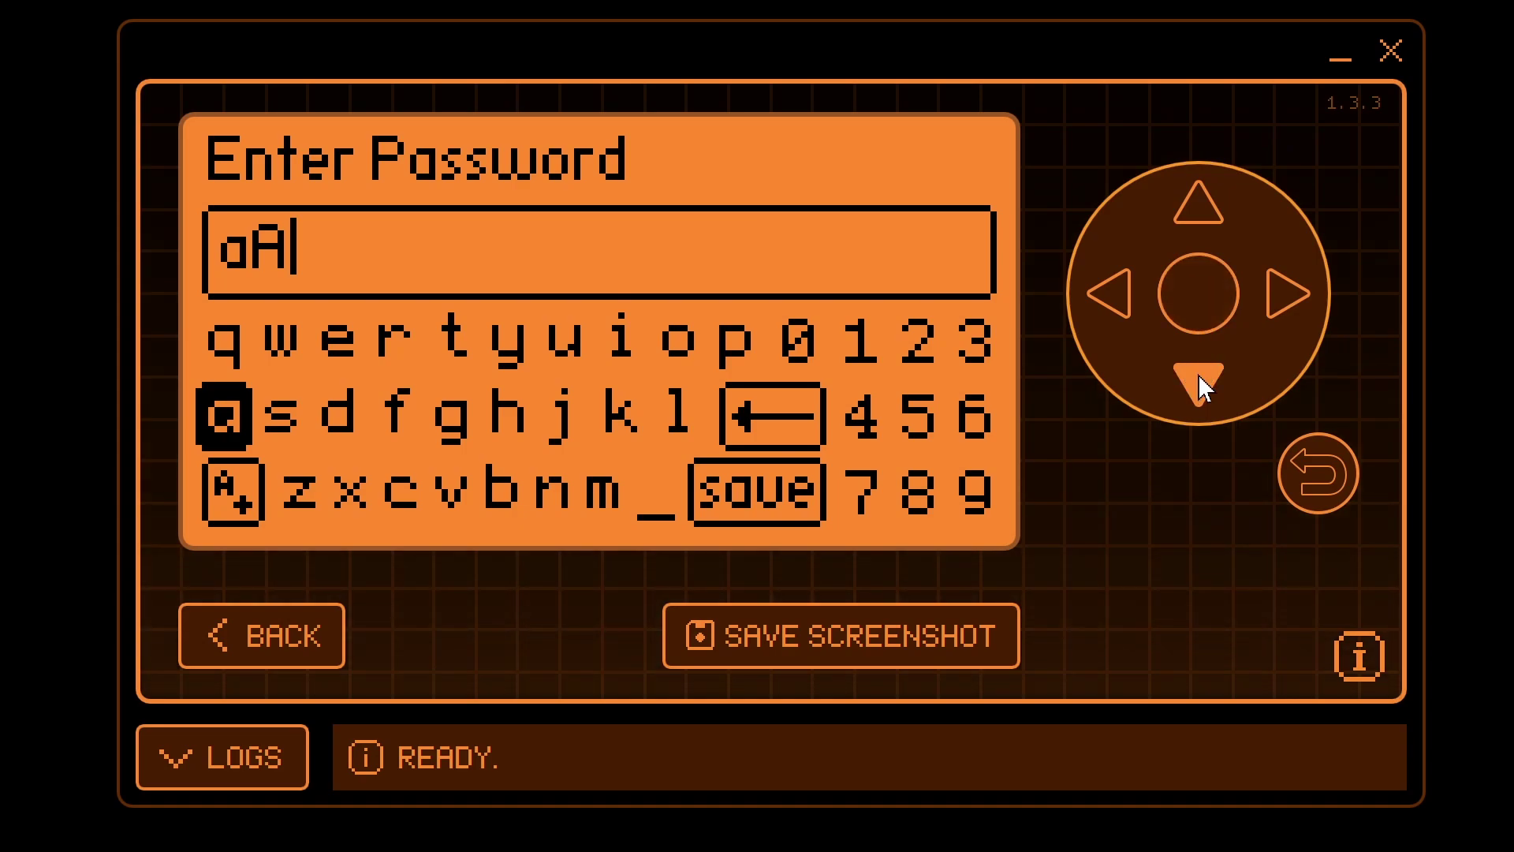
left_click(1199, 311)
left_click(1288, 300)
left_click(1200, 302)
left_click(1106, 310)
left_click(1106, 310)
left_click(1110, 309)
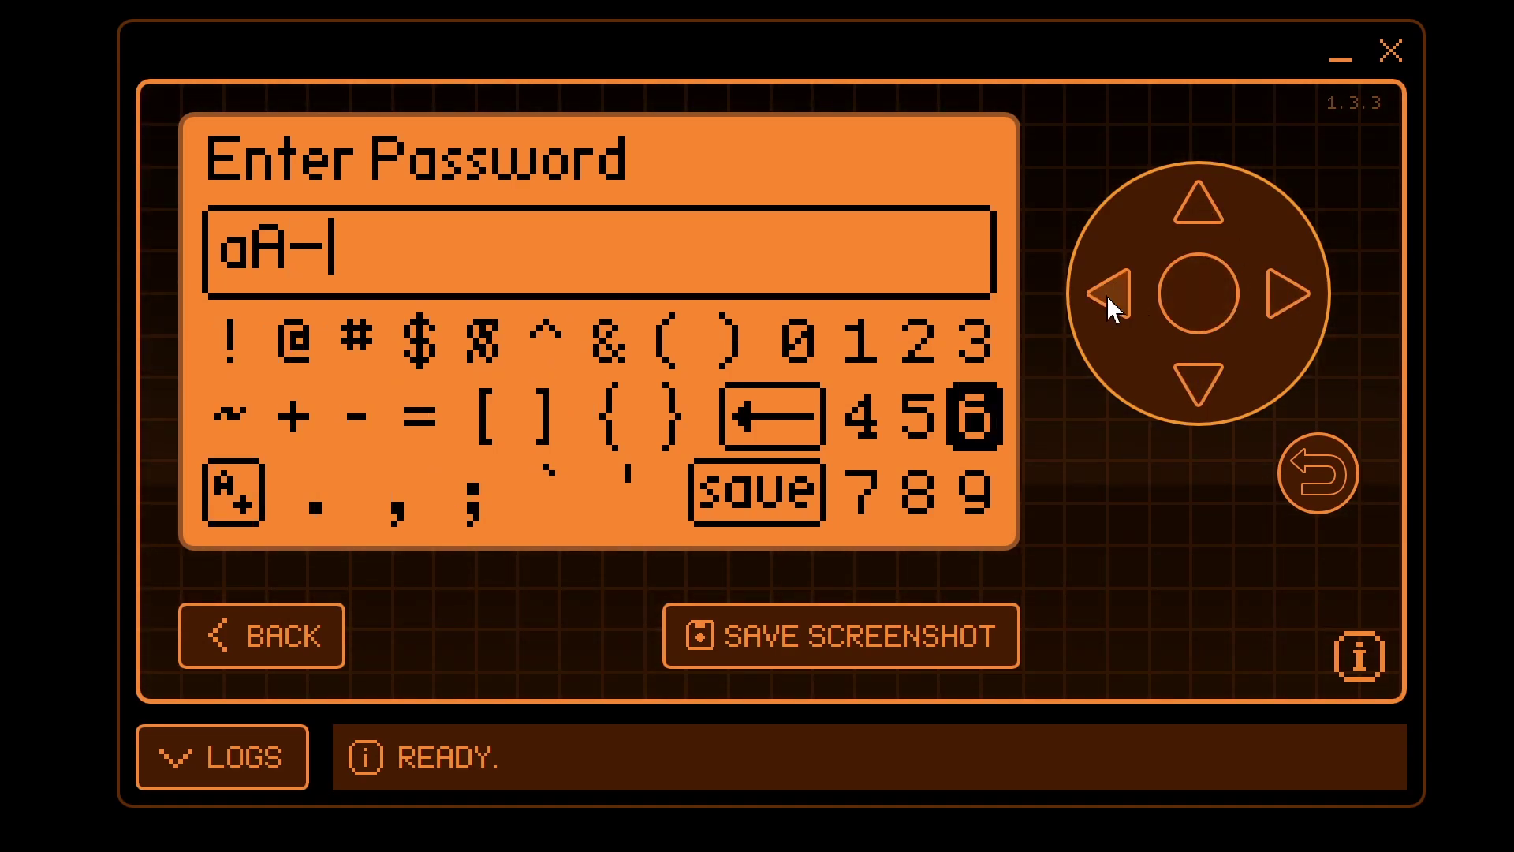
left_click(1116, 304)
left_click(1199, 295)
left_click(1288, 295)
left_click(1199, 295)
left_click(1199, 381)
left_click(1198, 295)
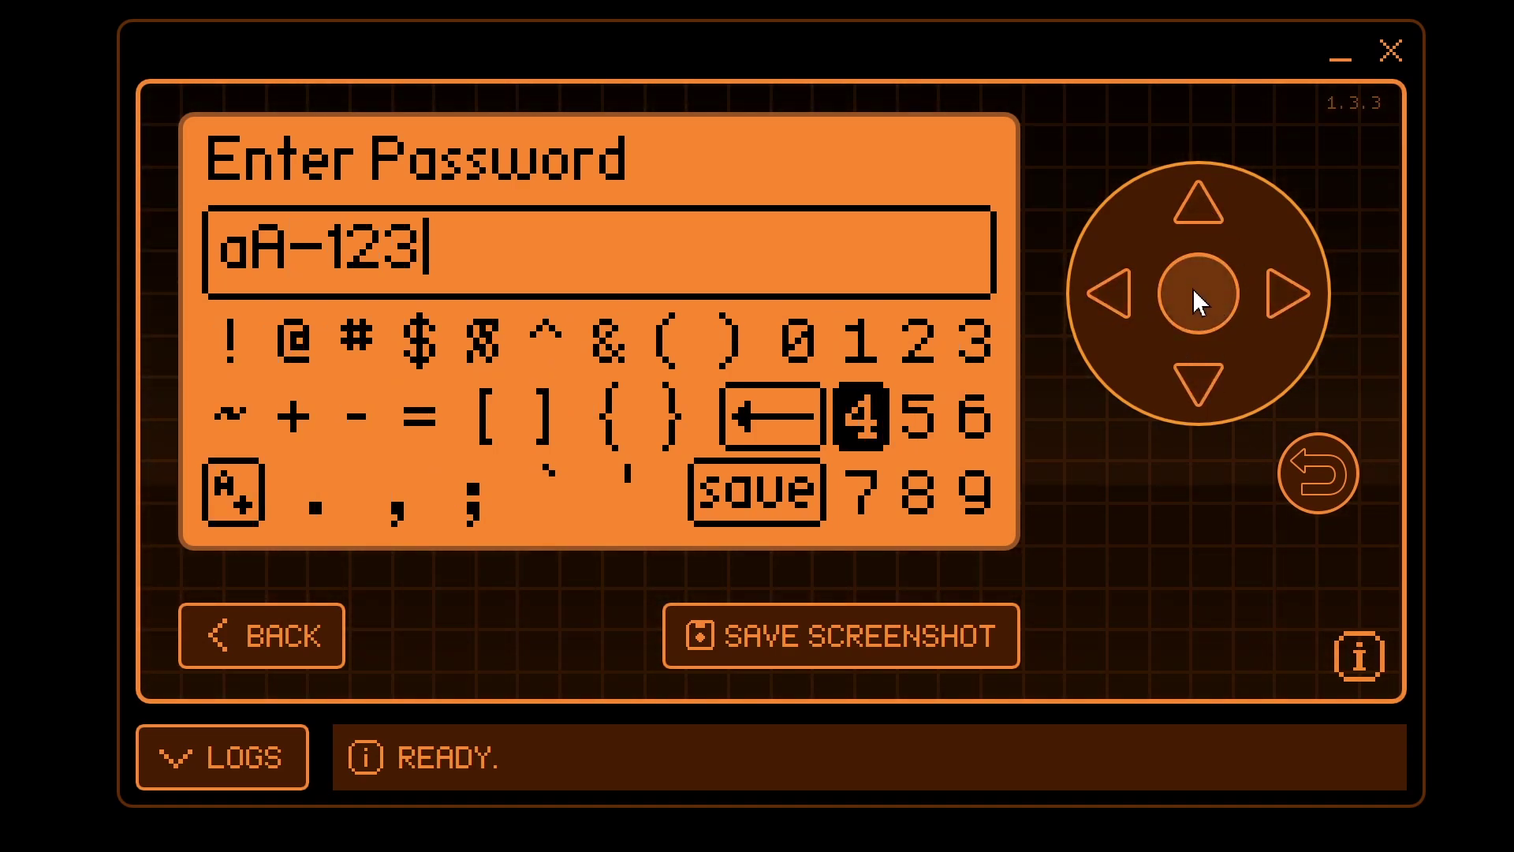
left_click(1116, 304)
left_click(1116, 303)
left_click(1116, 303)
left_click(1199, 205)
left_click(1199, 294)
left_click(1199, 382)
left_click(1199, 382)
left_click(1113, 295)
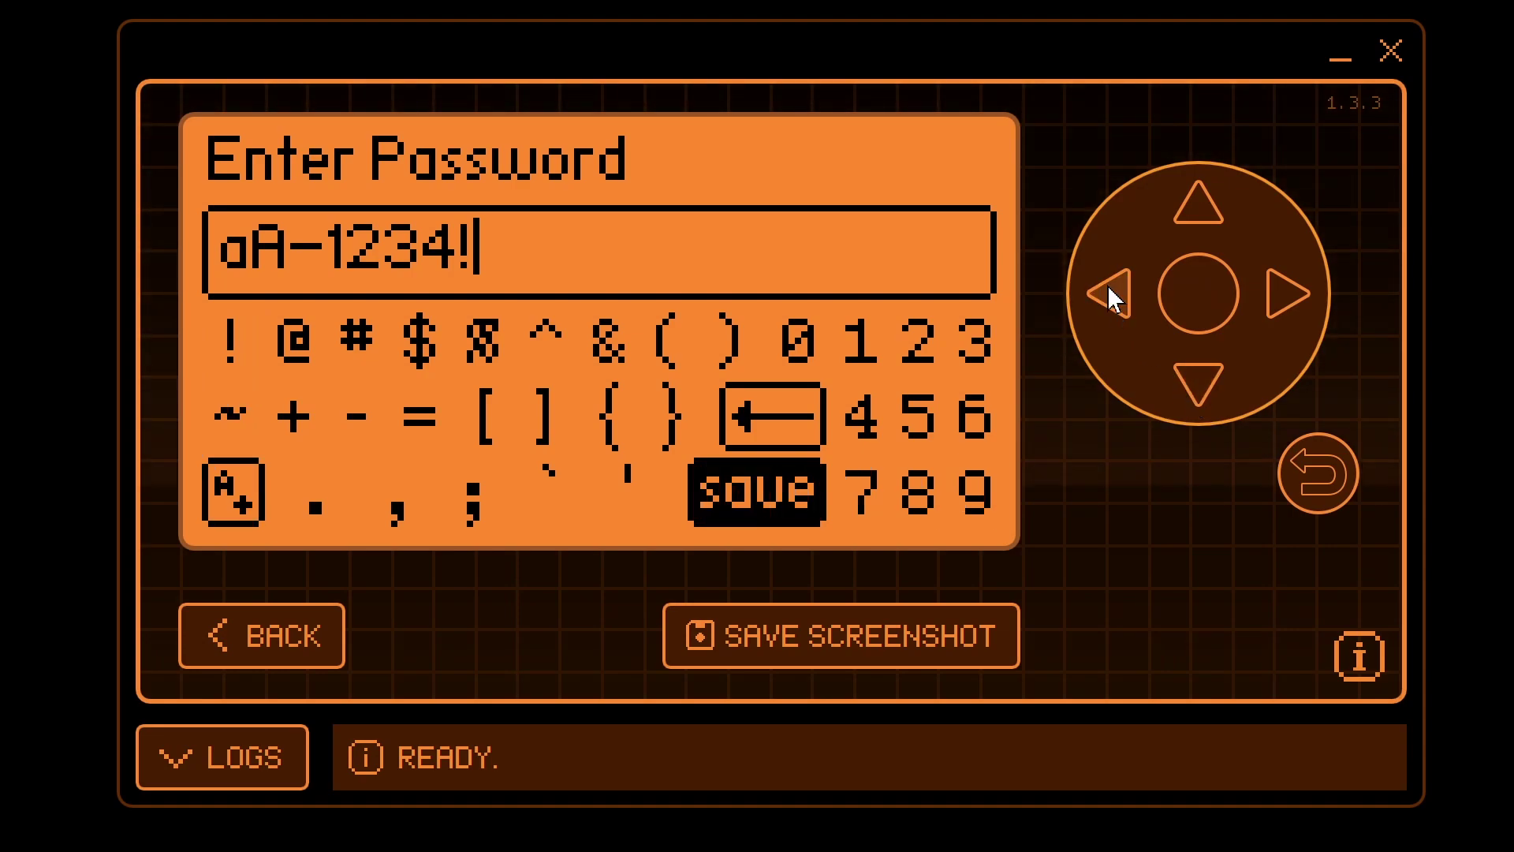
left_click(1199, 294)
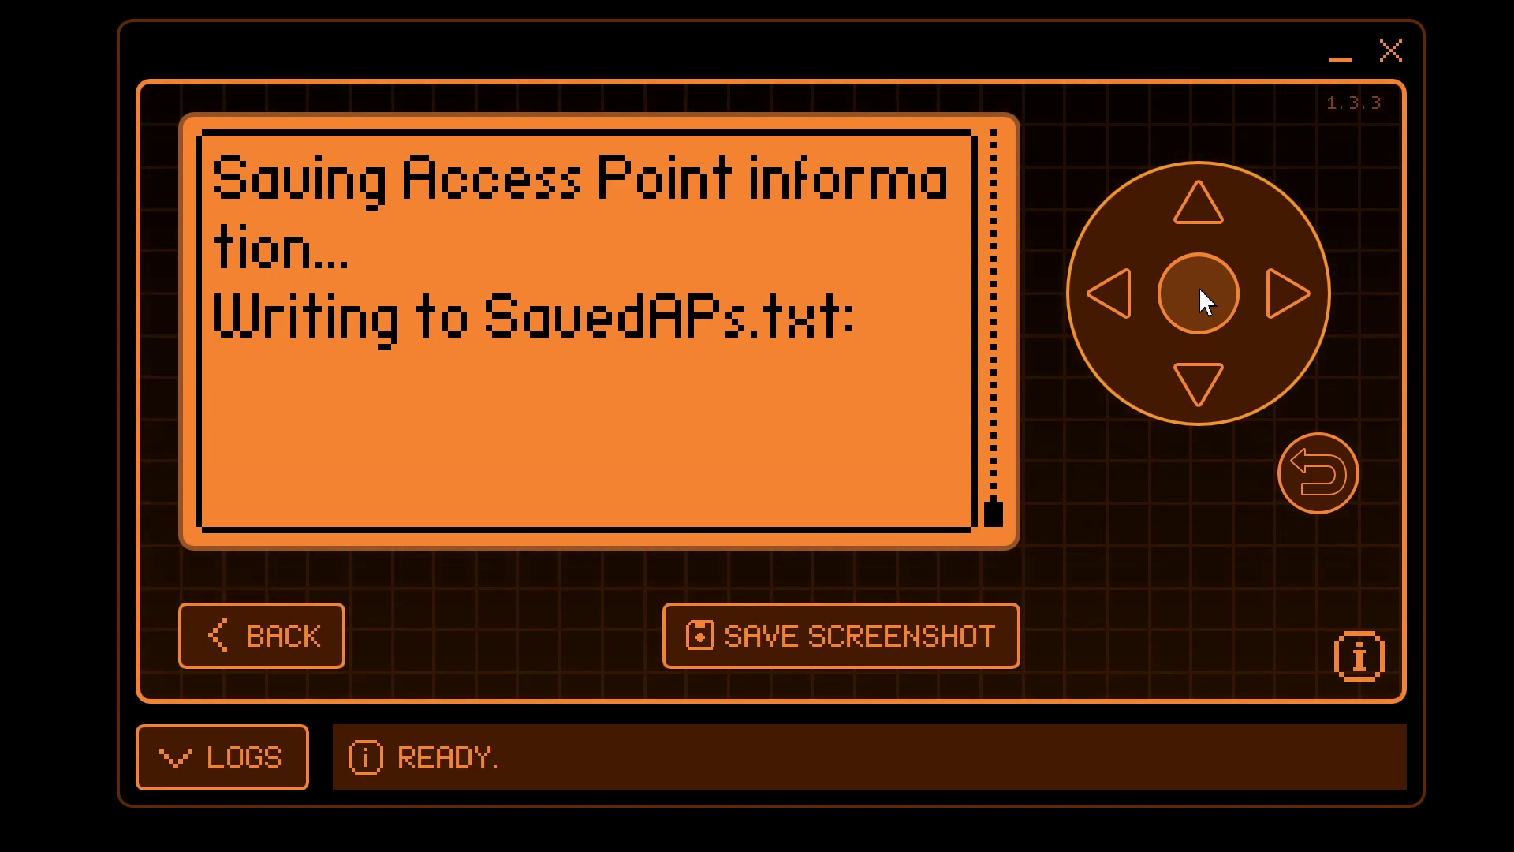
Return to the Gemini IA menu and start chatting
left_click(1317, 471)
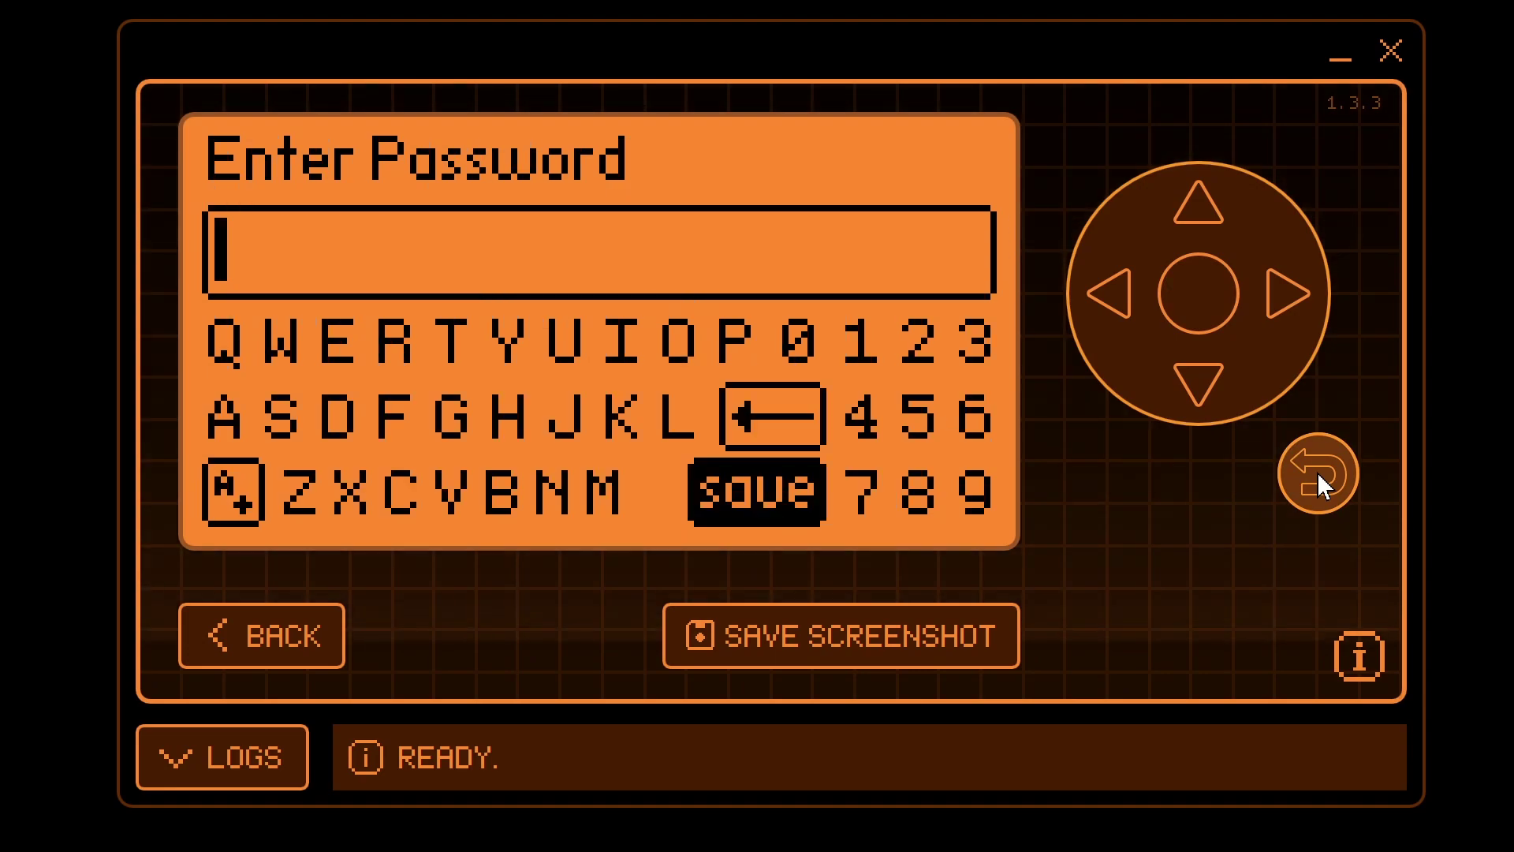
left_click(1317, 471)
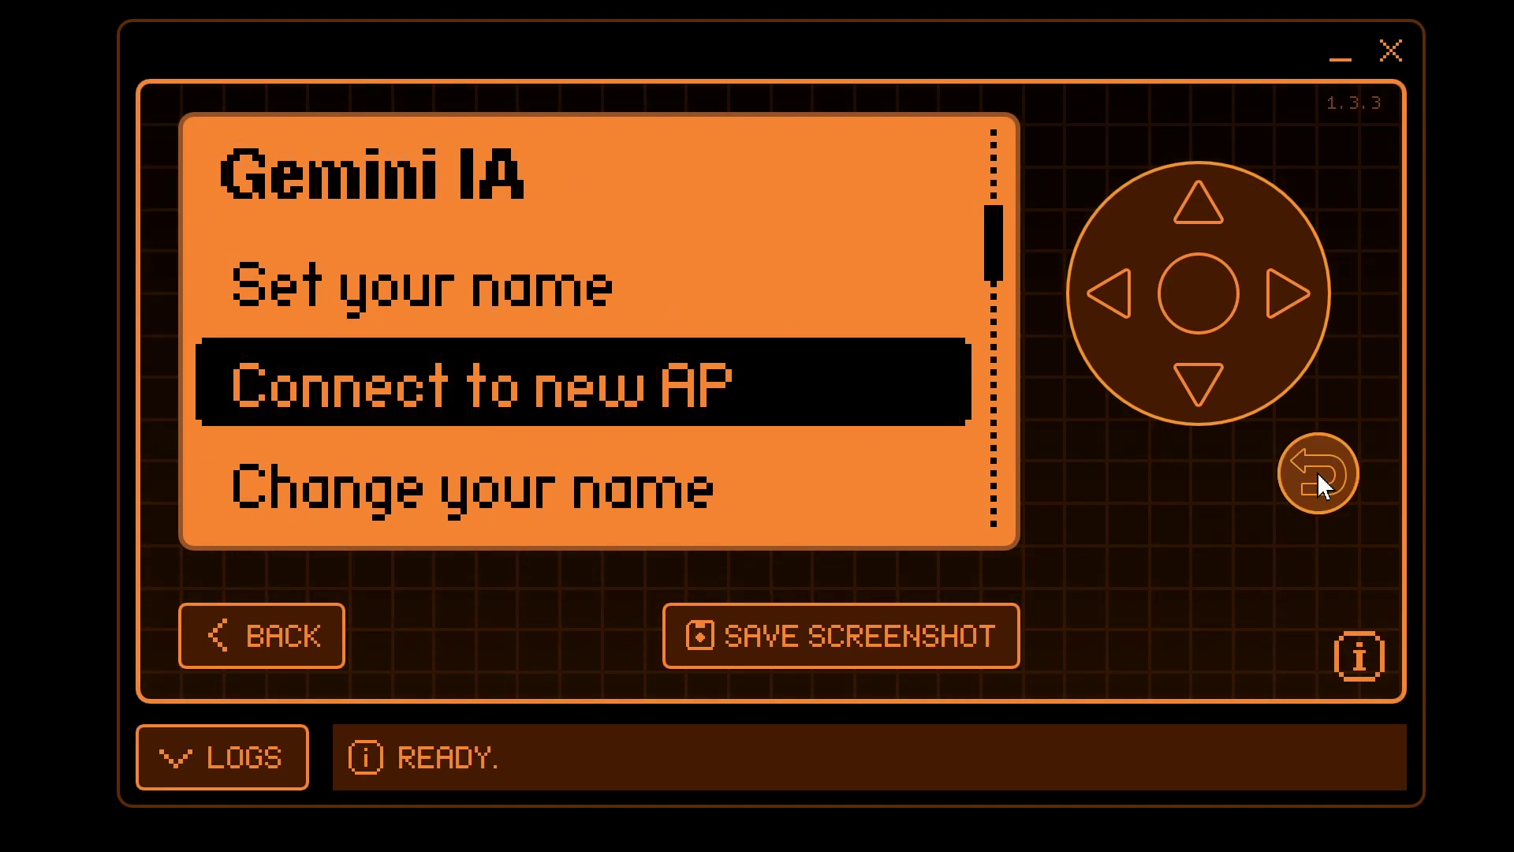
left_click(1192, 388)
left_click(1193, 388)
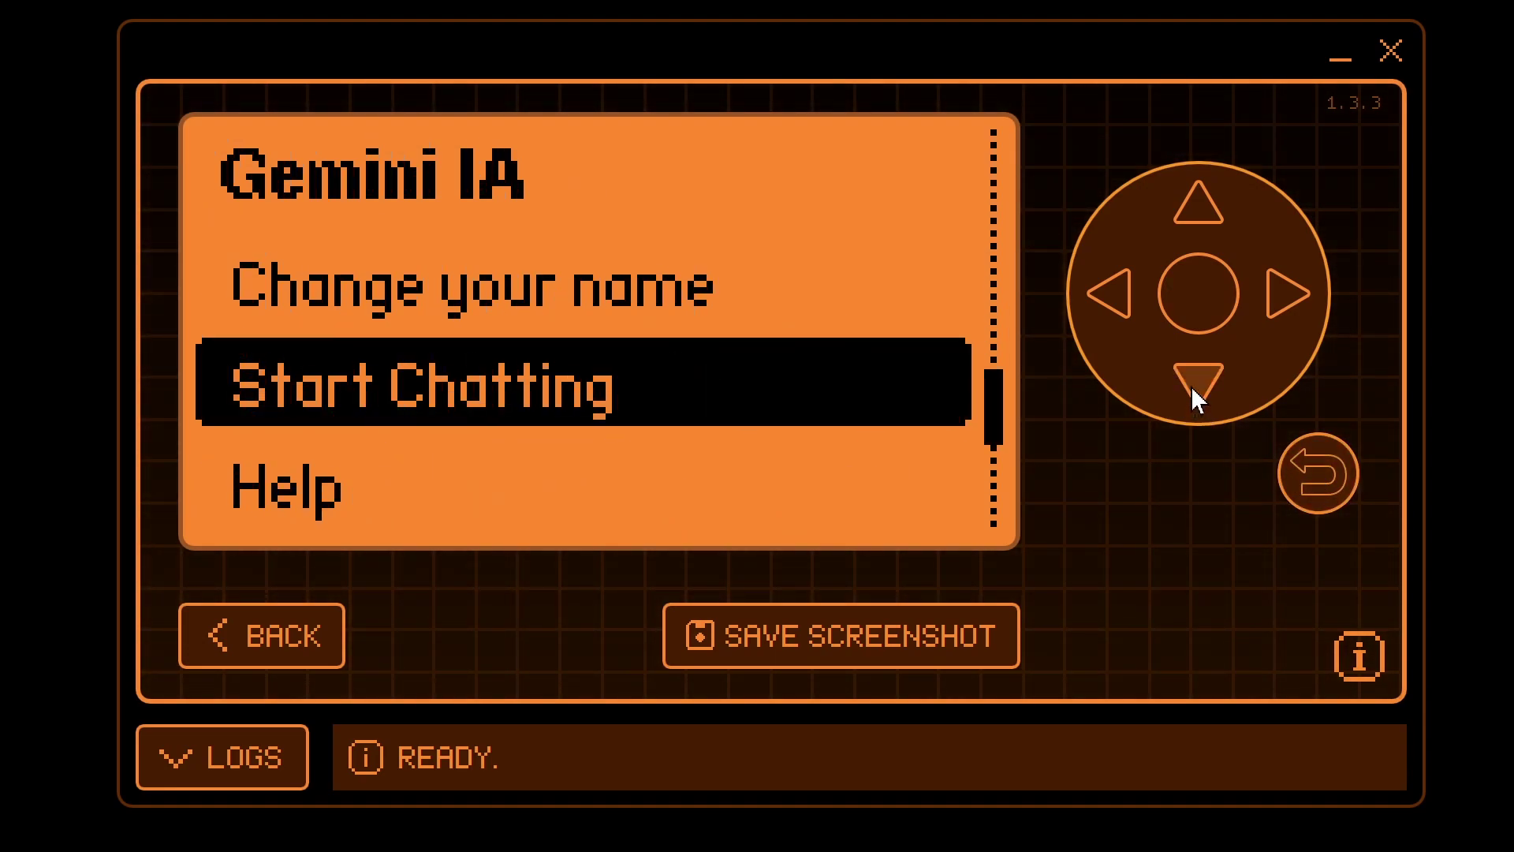
left_click(1199, 296)
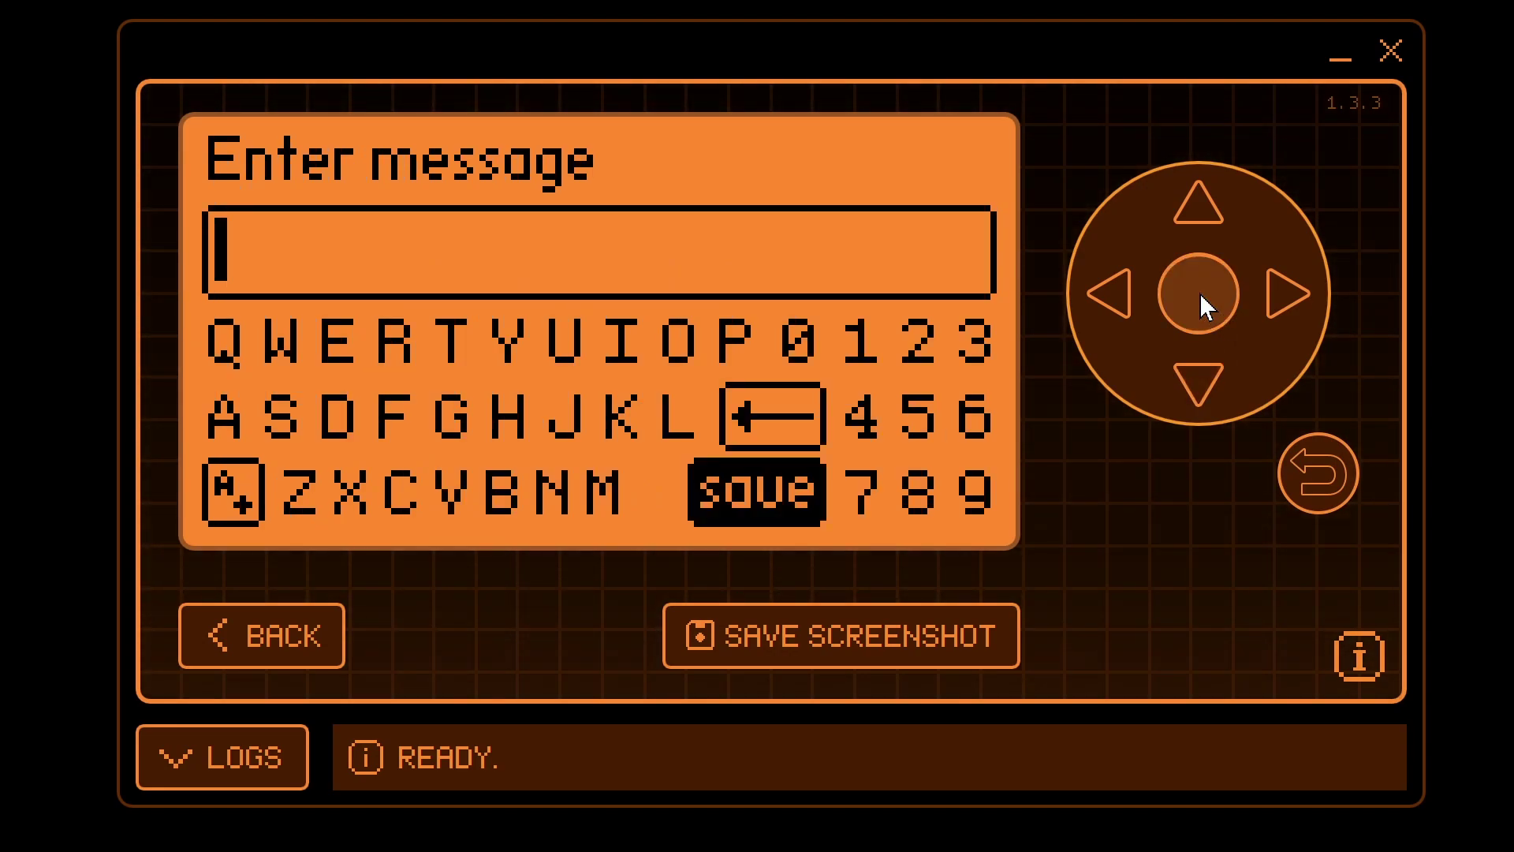
Compose the chat message "Hi" and send it to Gemini
left_click(1118, 299)
left_click(1119, 300)
left_click(1118, 299)
left_click(1199, 207)
left_click(1199, 293)
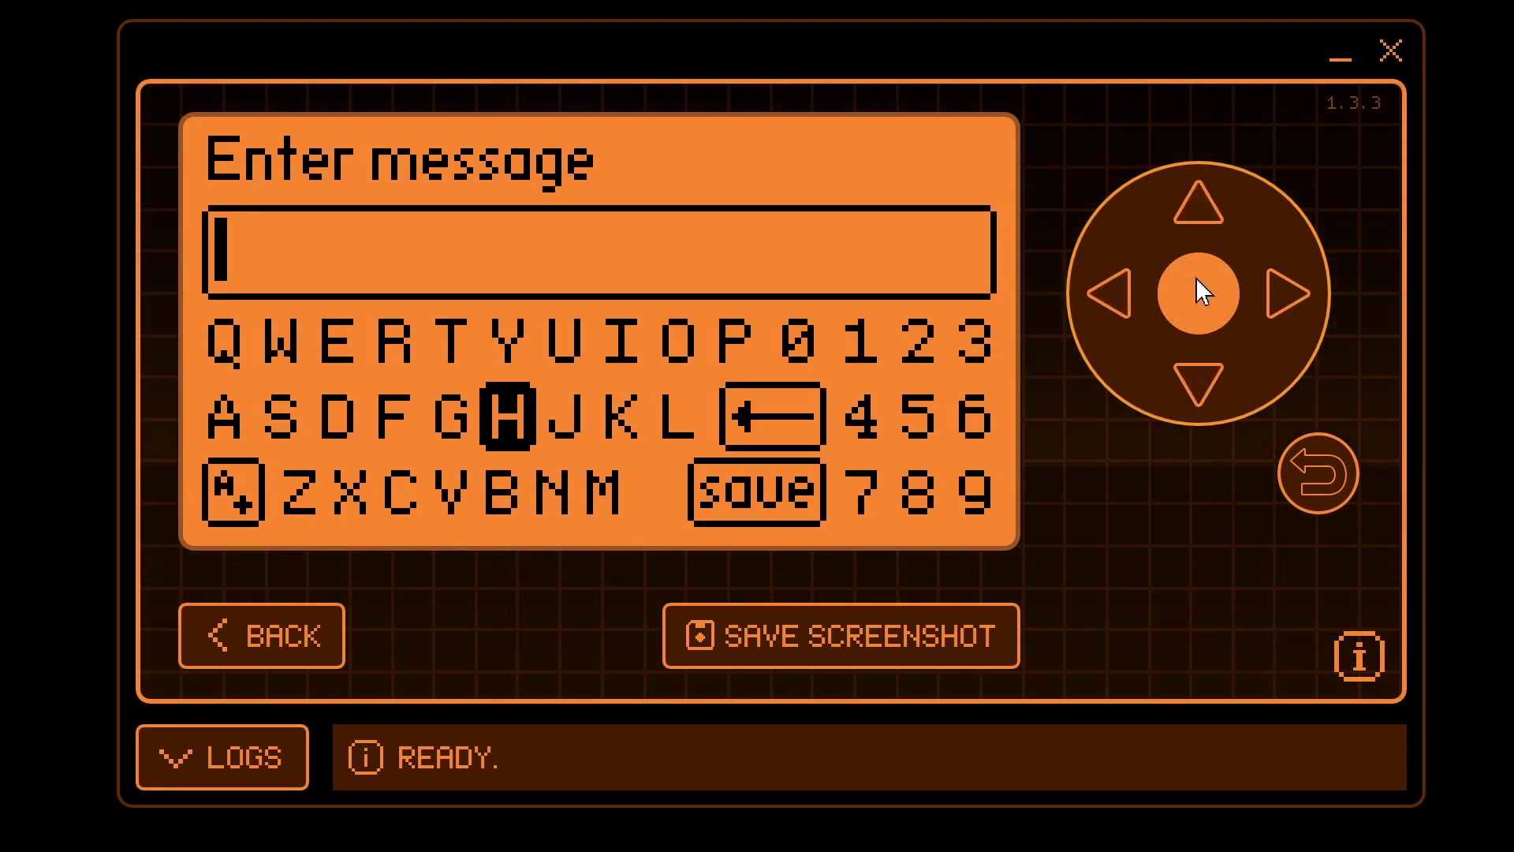
left_click(1200, 204)
left_click(1278, 297)
left_click(1278, 298)
left_click(1191, 303)
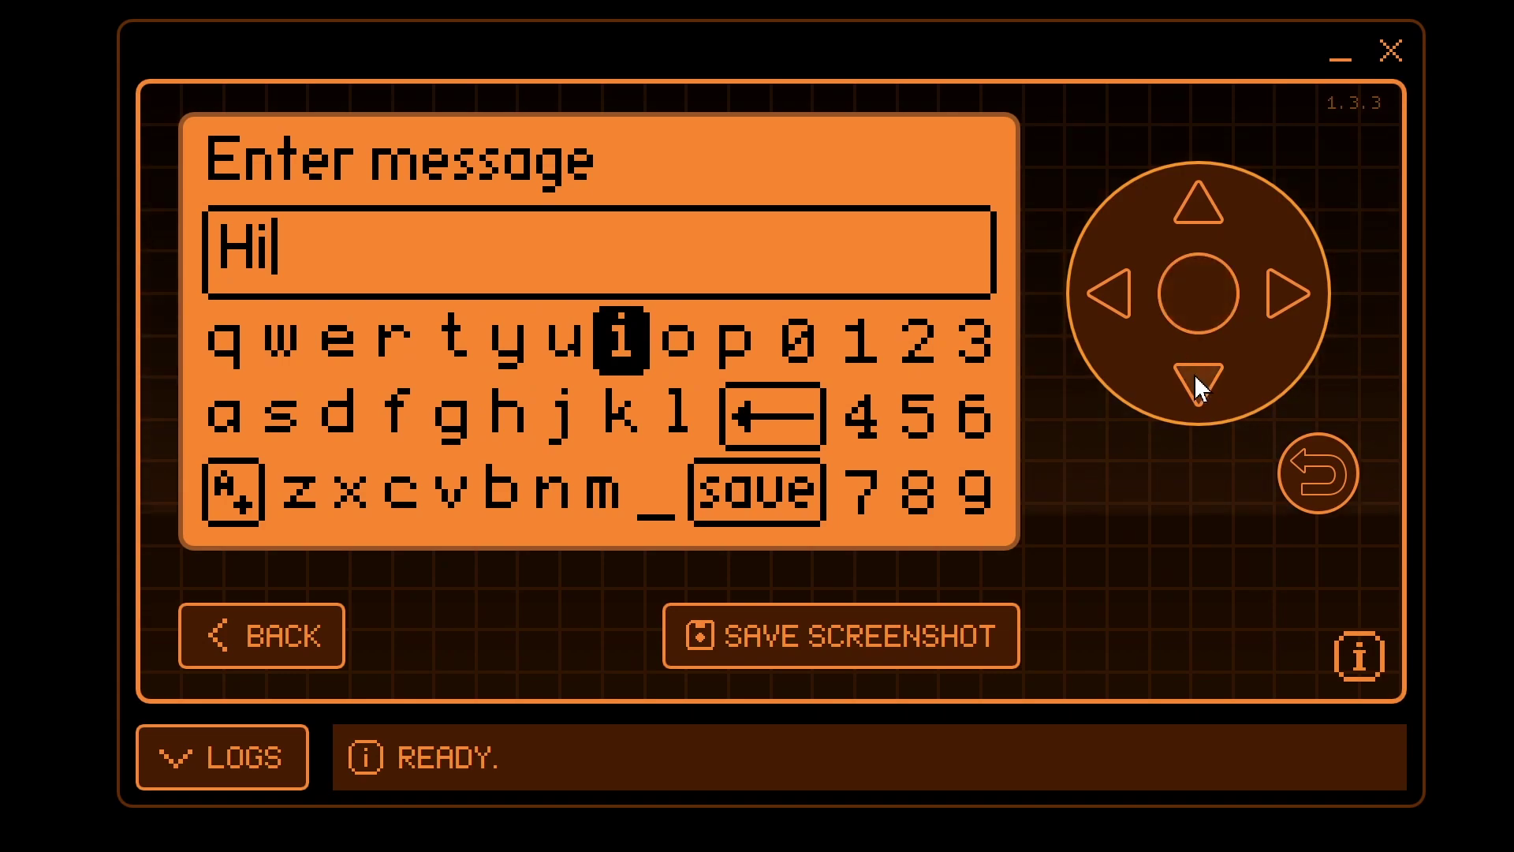
left_click(1194, 377)
left_click(1194, 377)
left_click(1272, 296)
left_click(1273, 296)
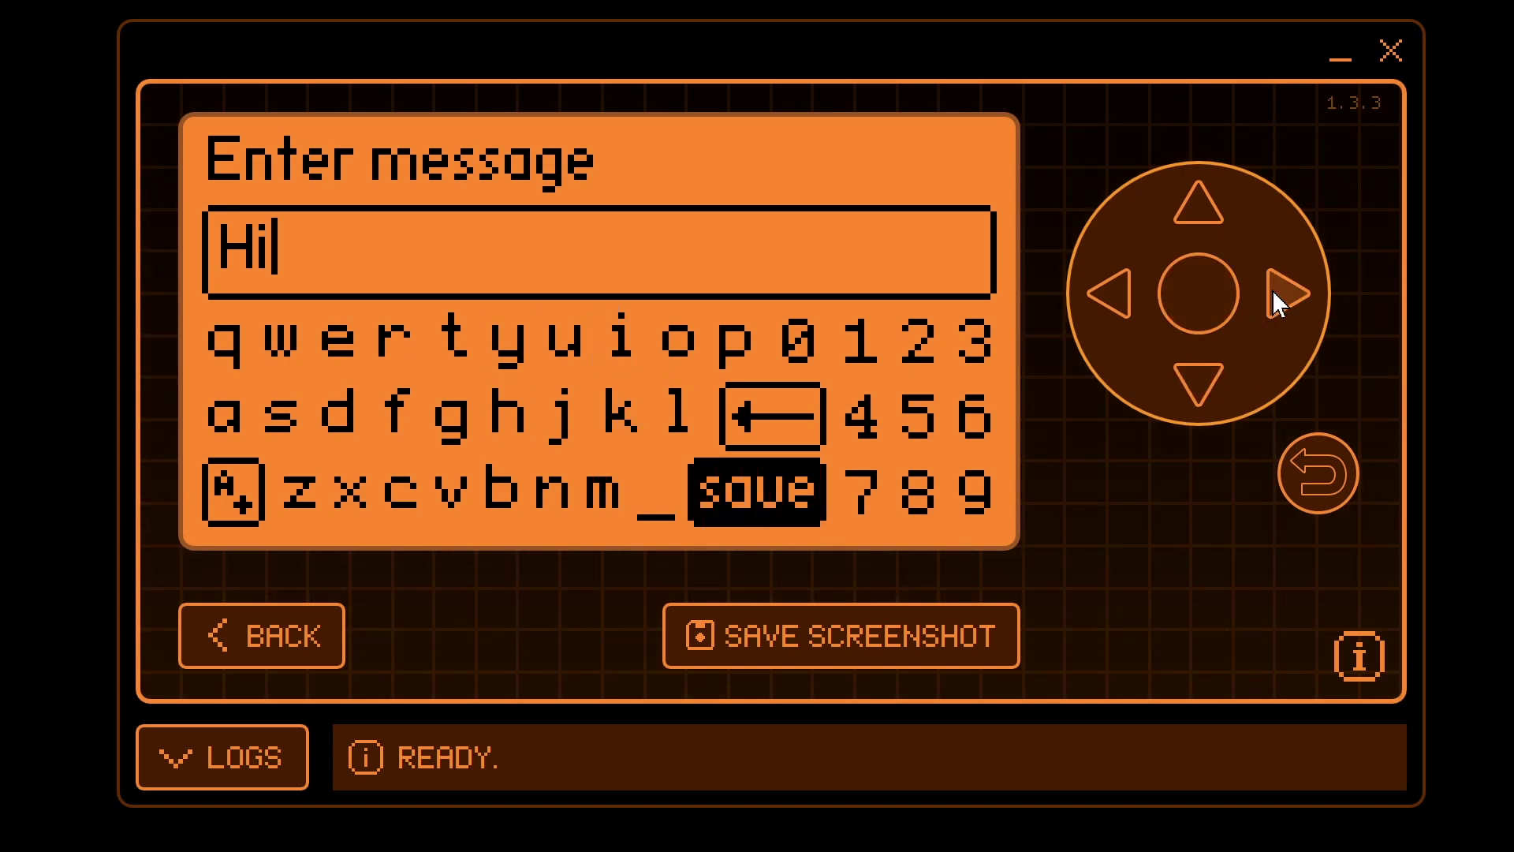
left_click(1192, 283)
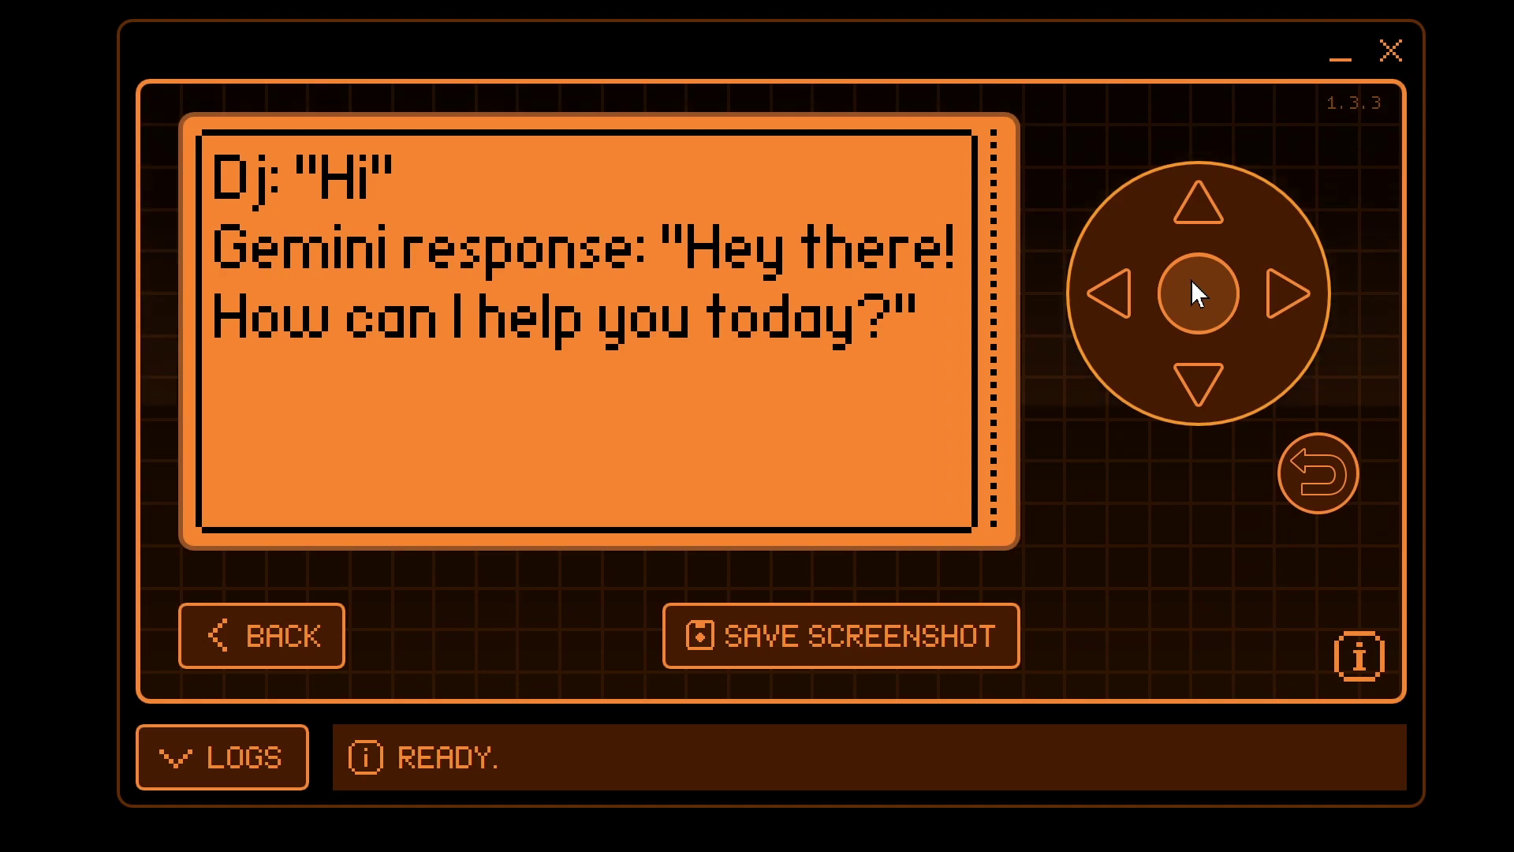
Return to message entry, compose the message "Flipper zero vs hackrf" and send it to Gemini
left_click(1329, 479)
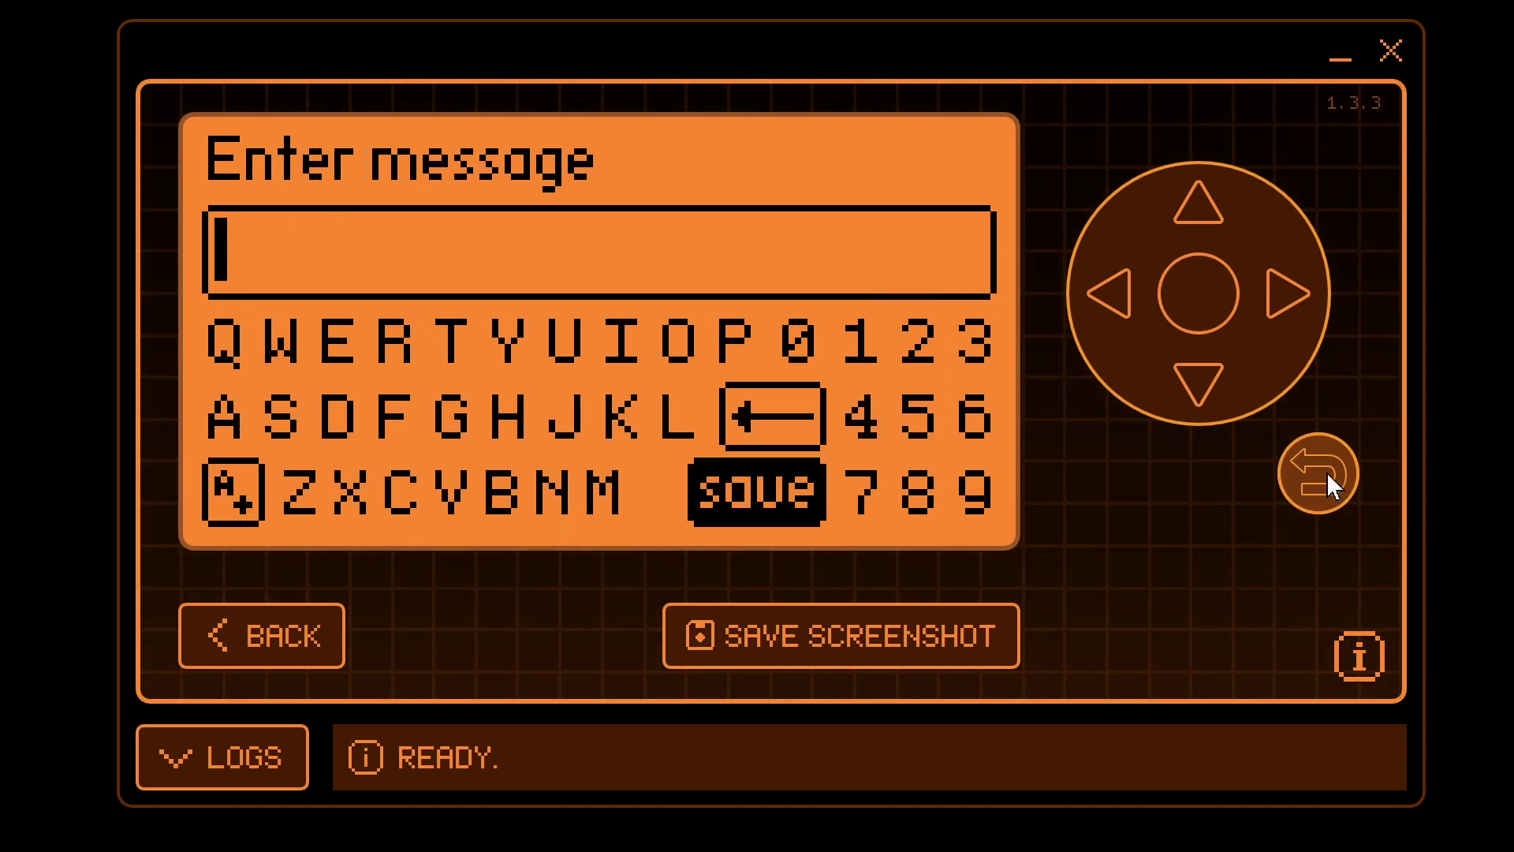
type("Flipper")
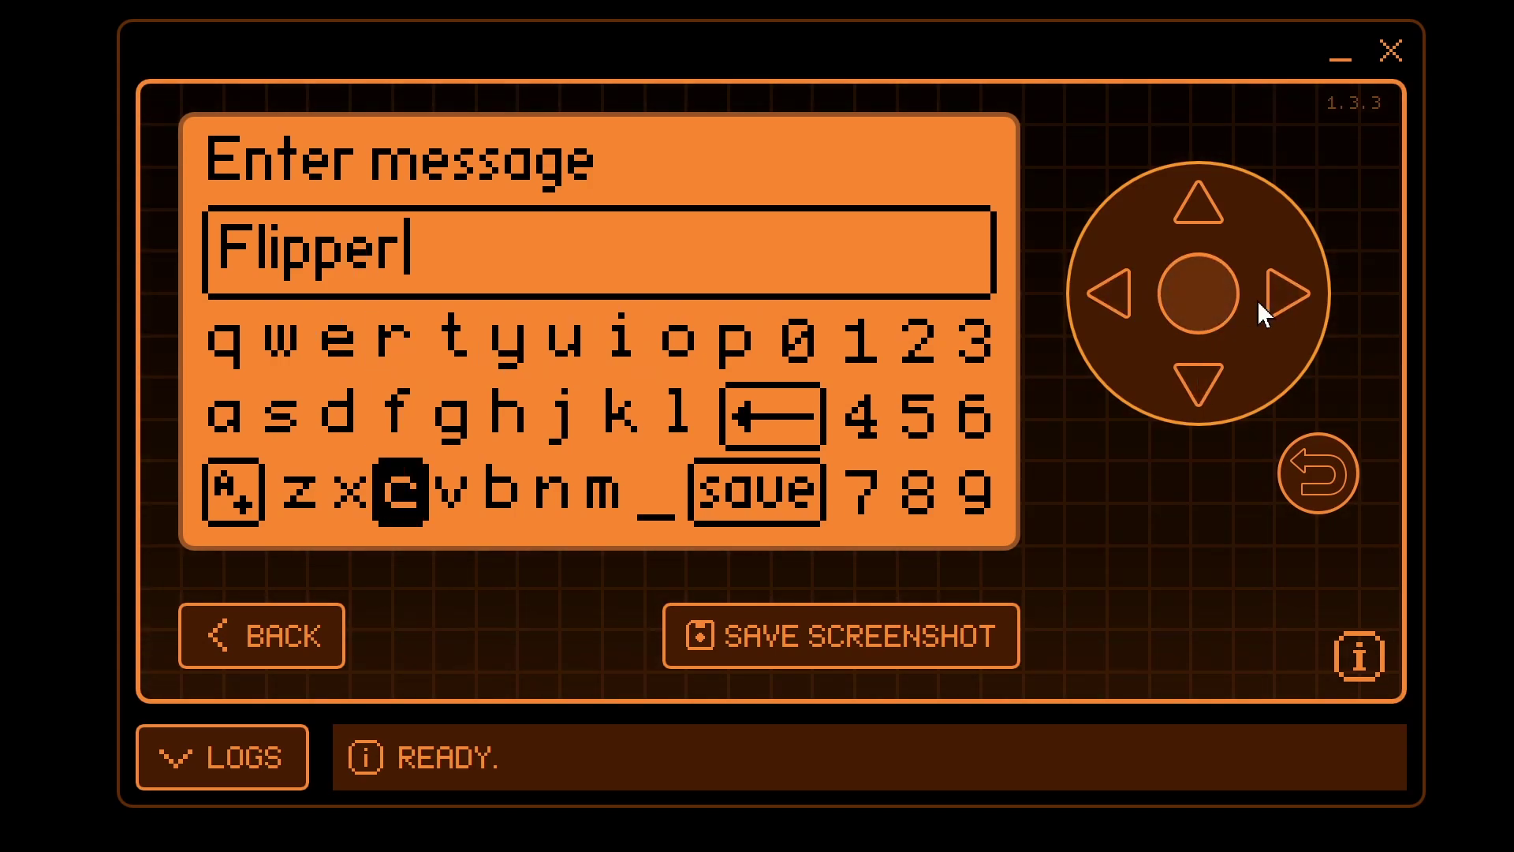
type(" zero u")
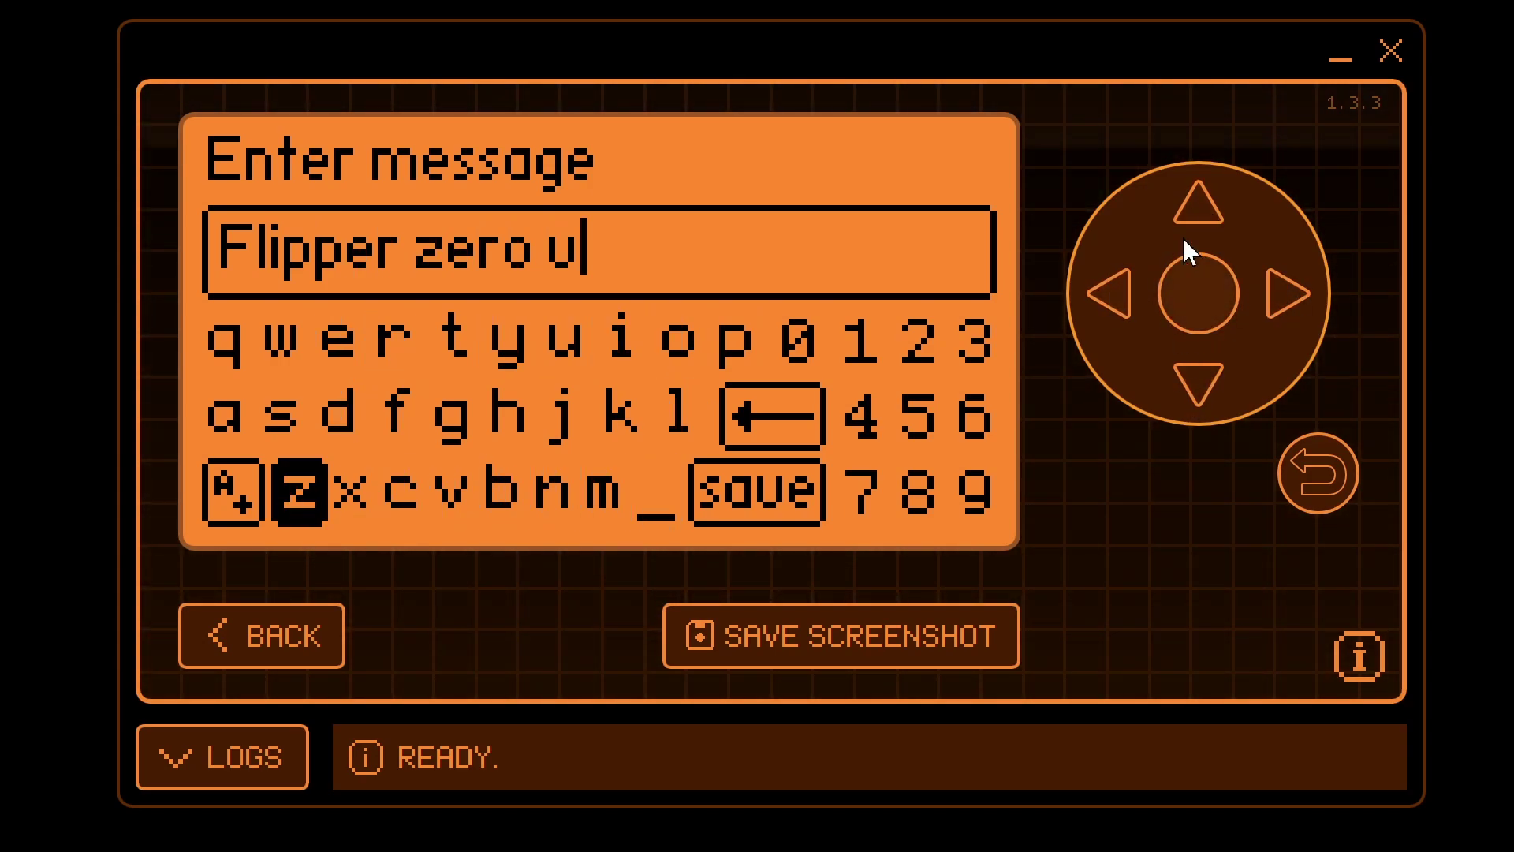
type("s hackrf")
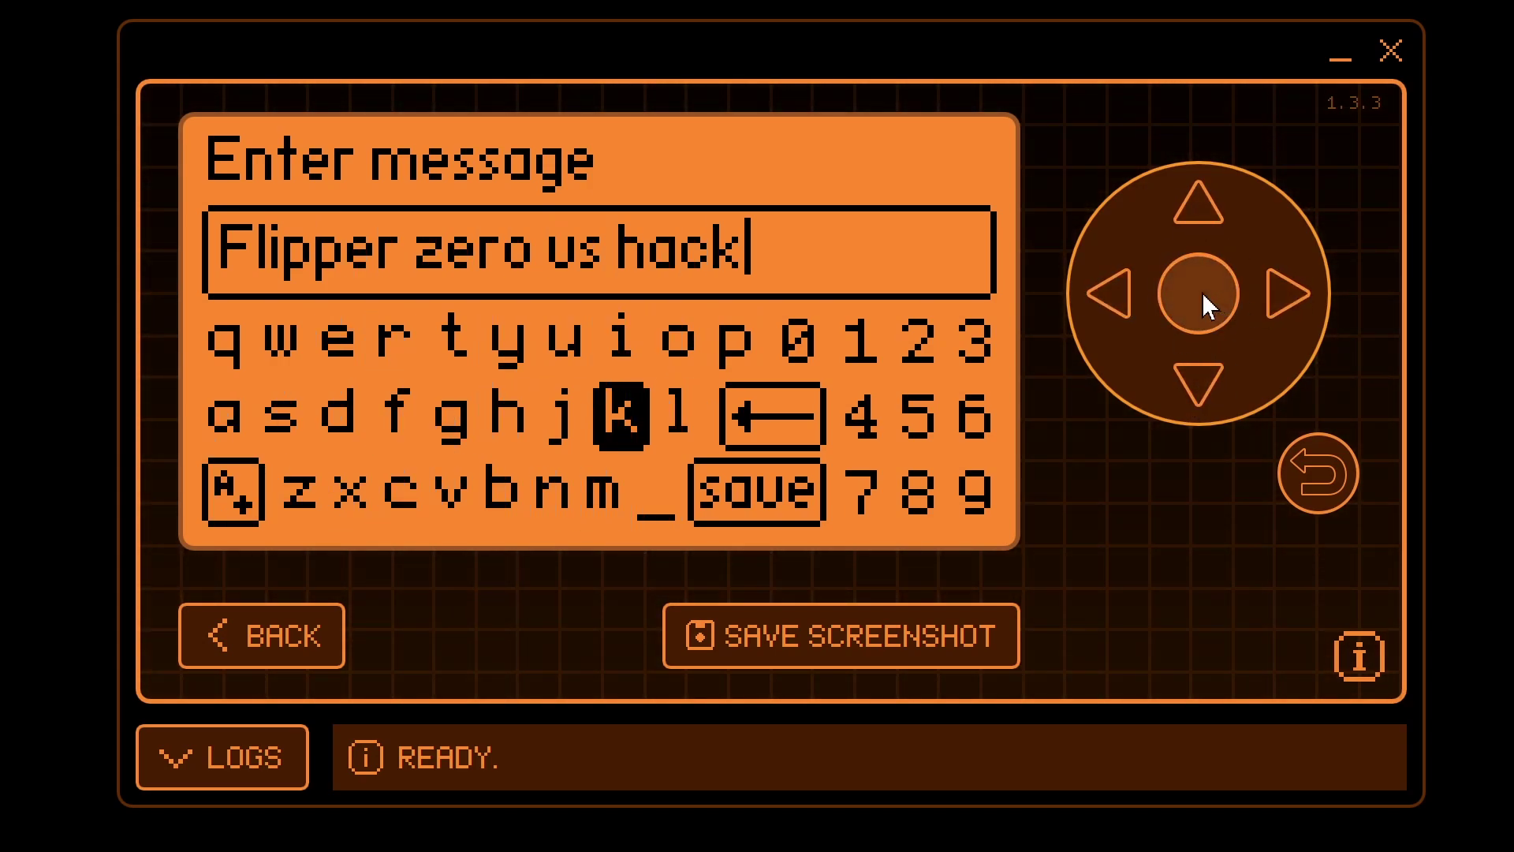
left_click(1195, 289)
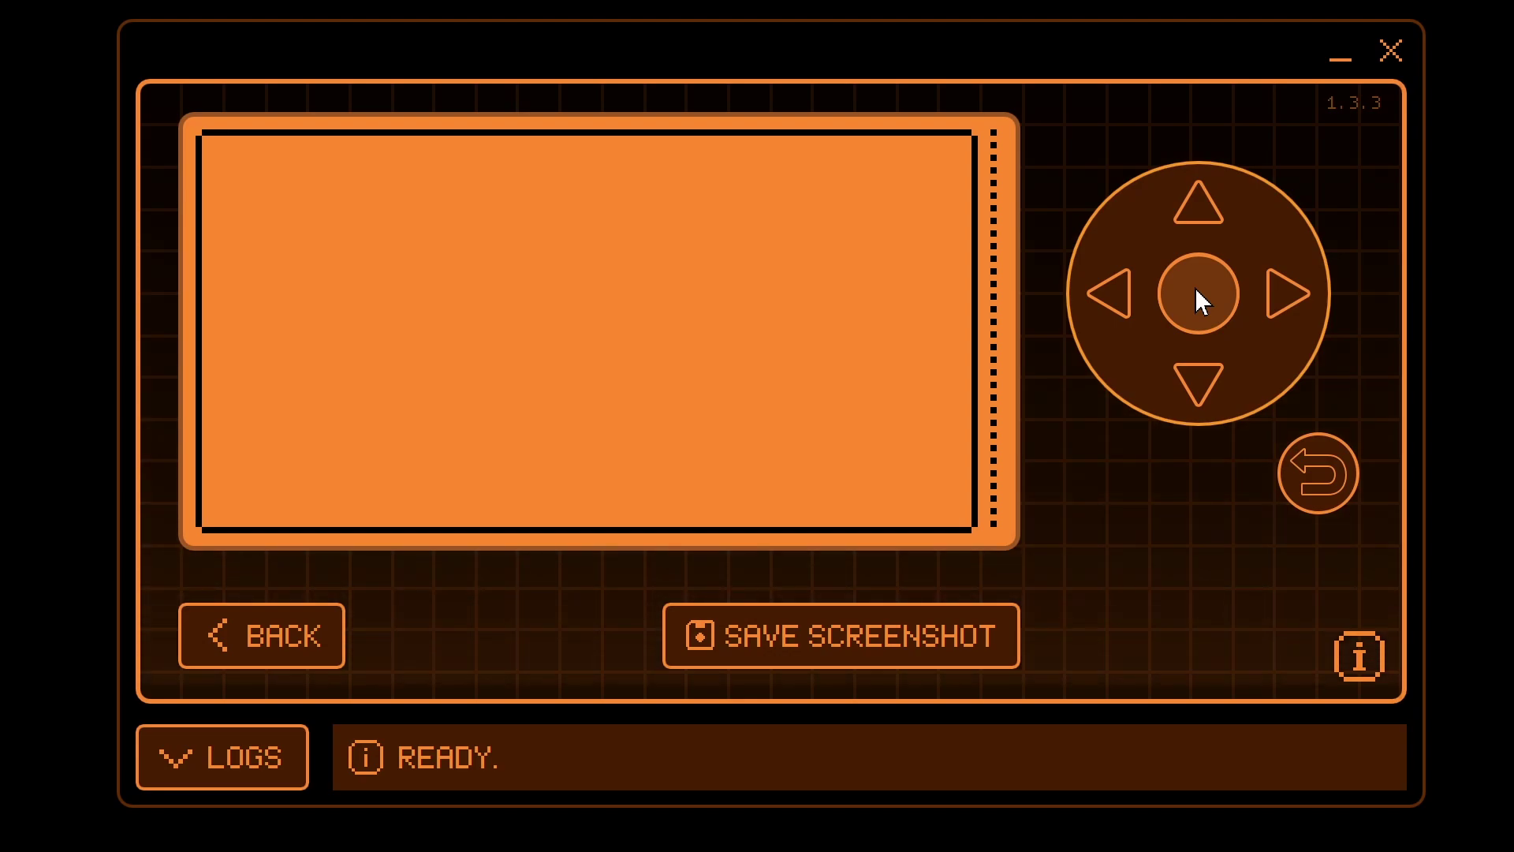
left_click(1195, 289)
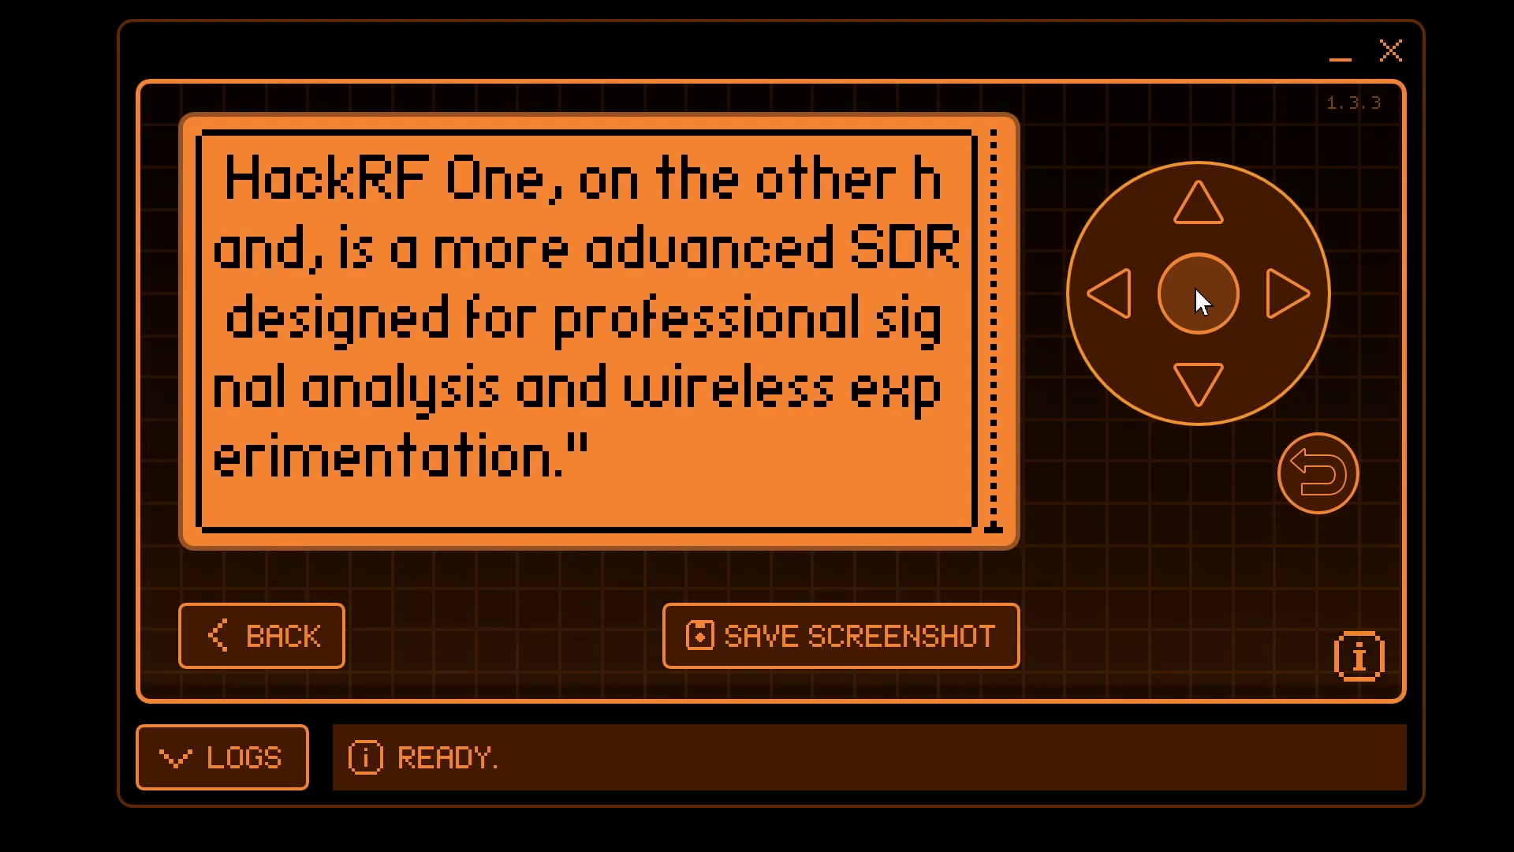
Read the Conclusion section at the end of Gemini's response
left_click(1196, 207)
left_click(1197, 207)
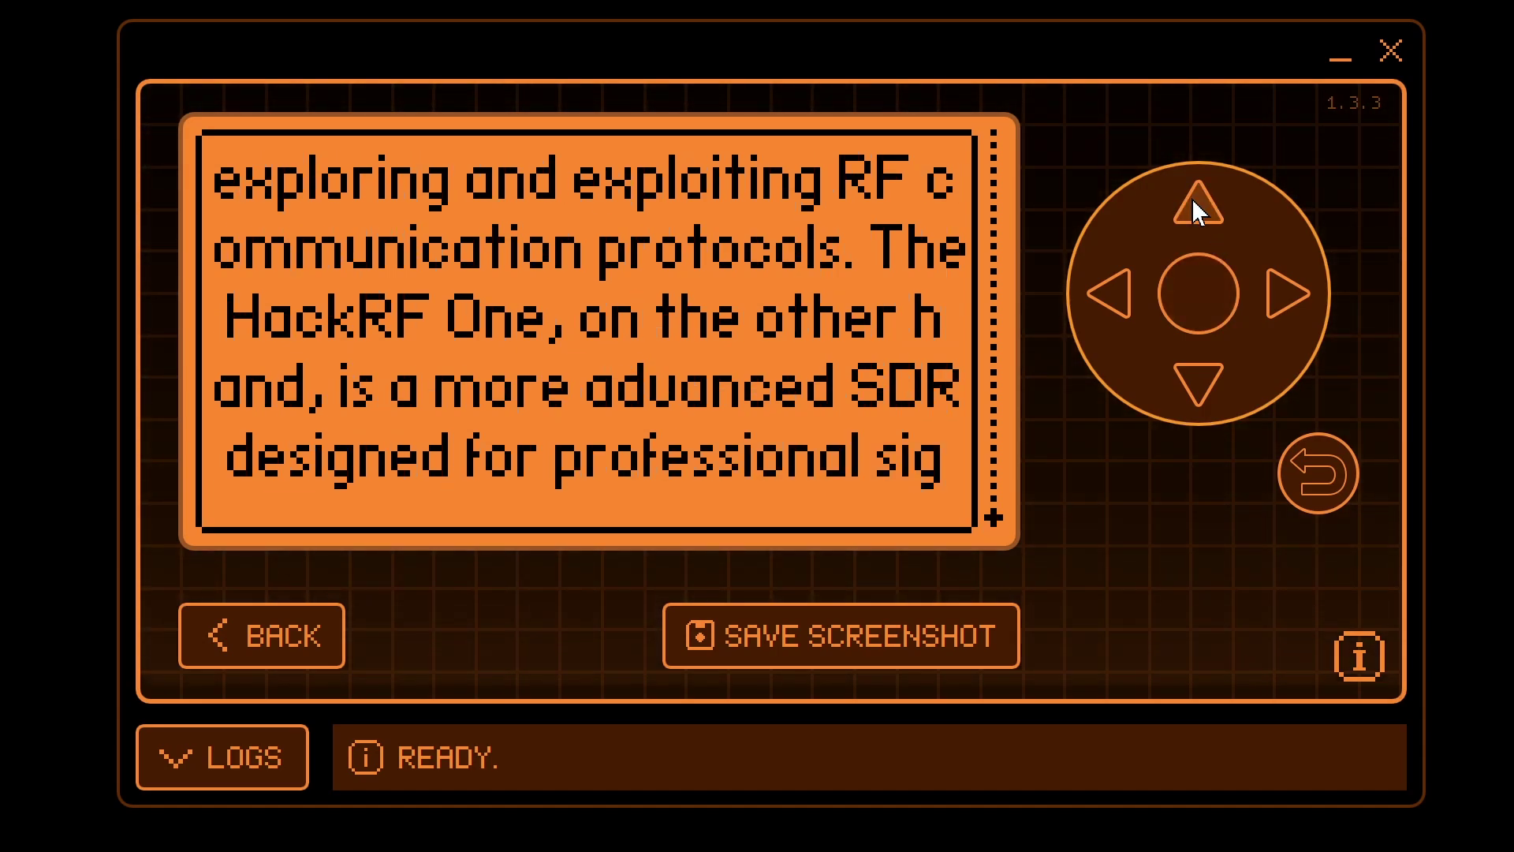
left_click(1197, 206)
left_click(1197, 206)
left_click(1197, 207)
left_click(1196, 207)
left_click(1196, 207)
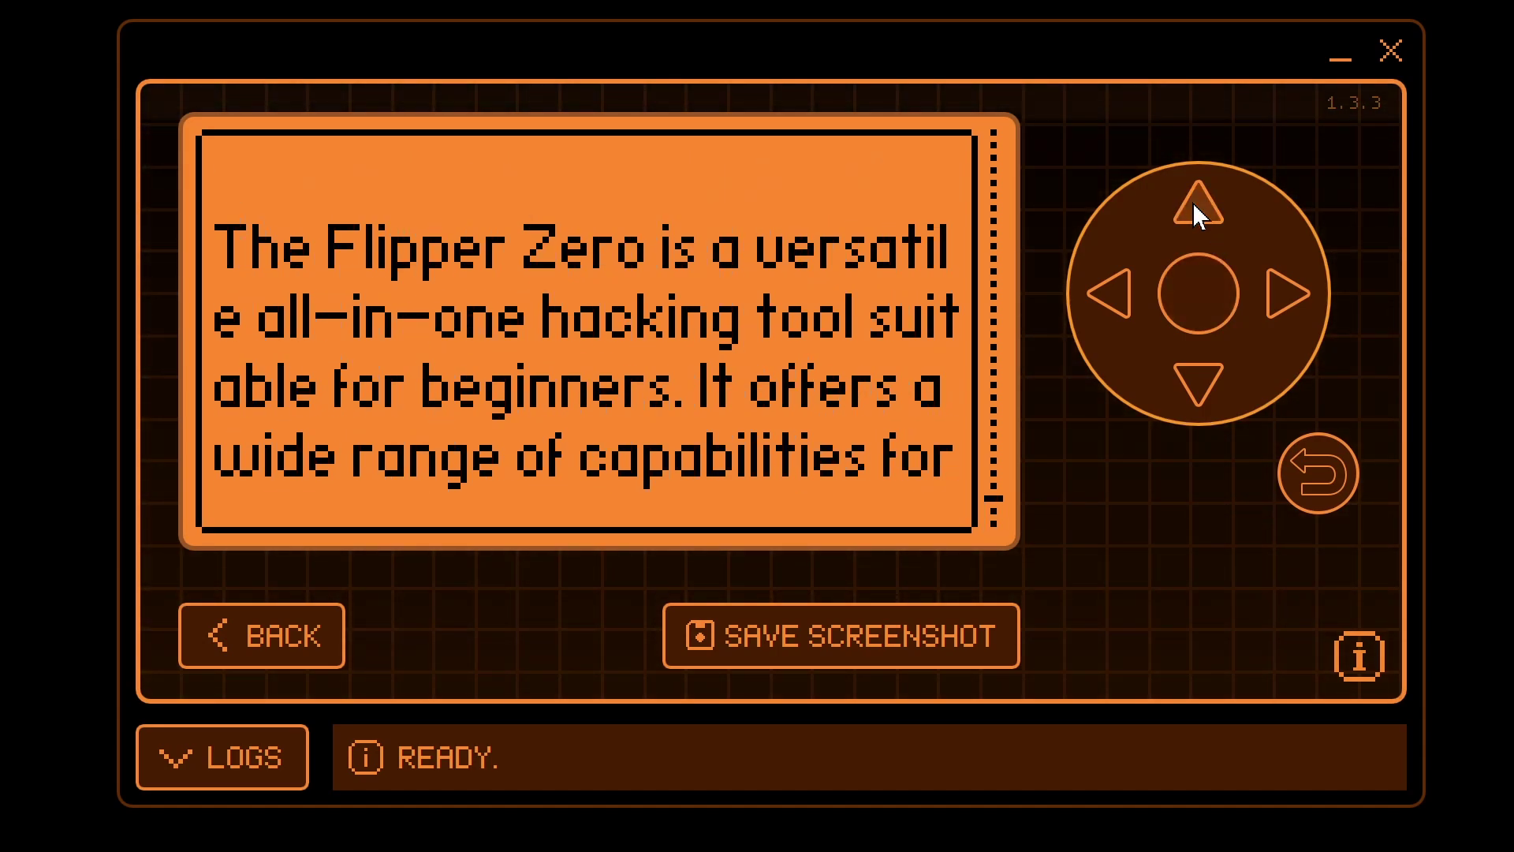
left_click(1197, 207)
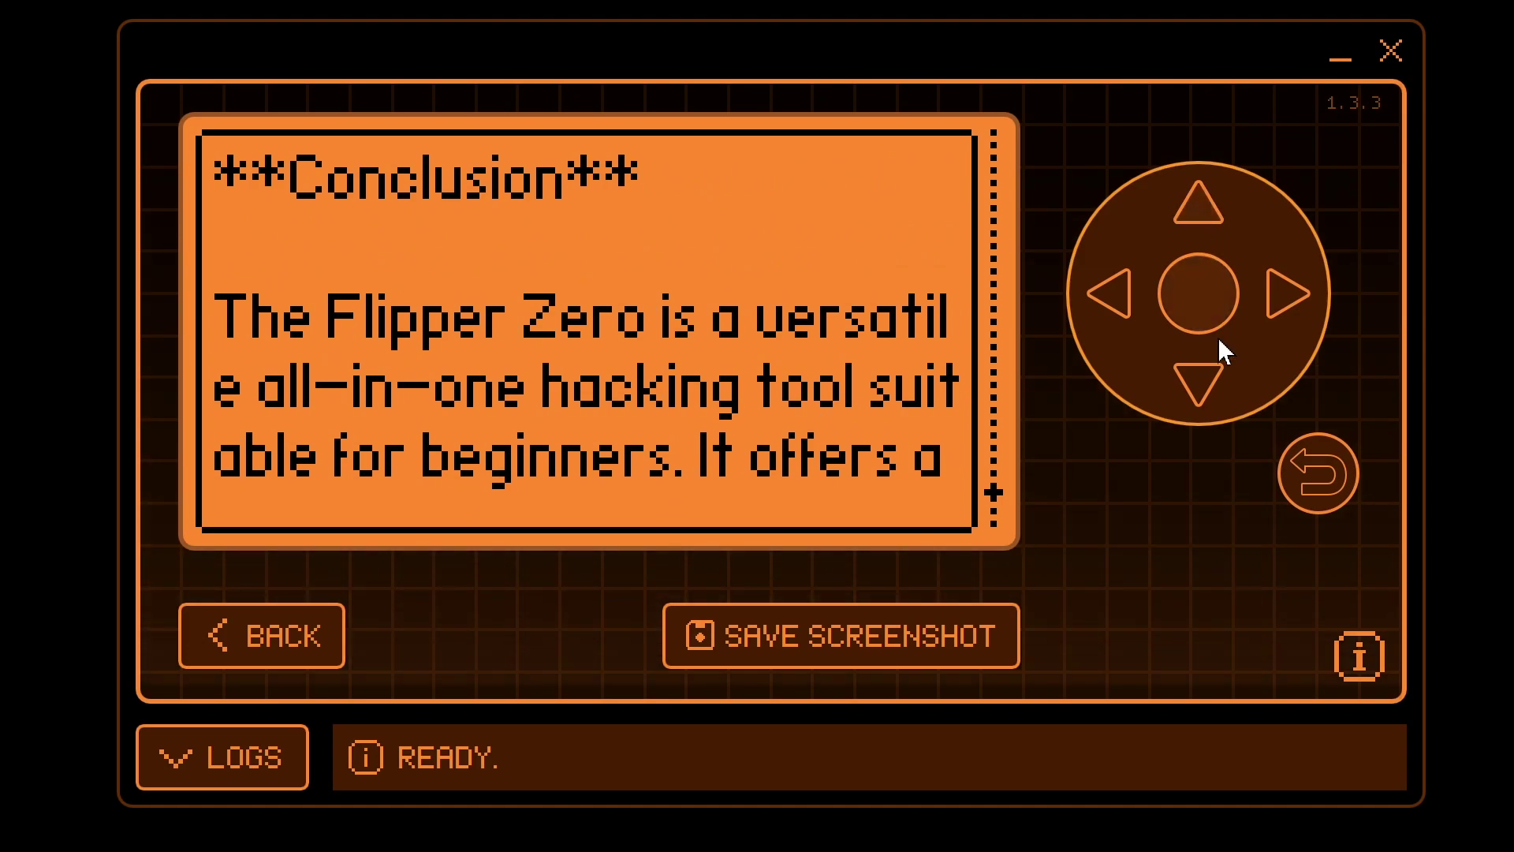
left_click(1200, 377)
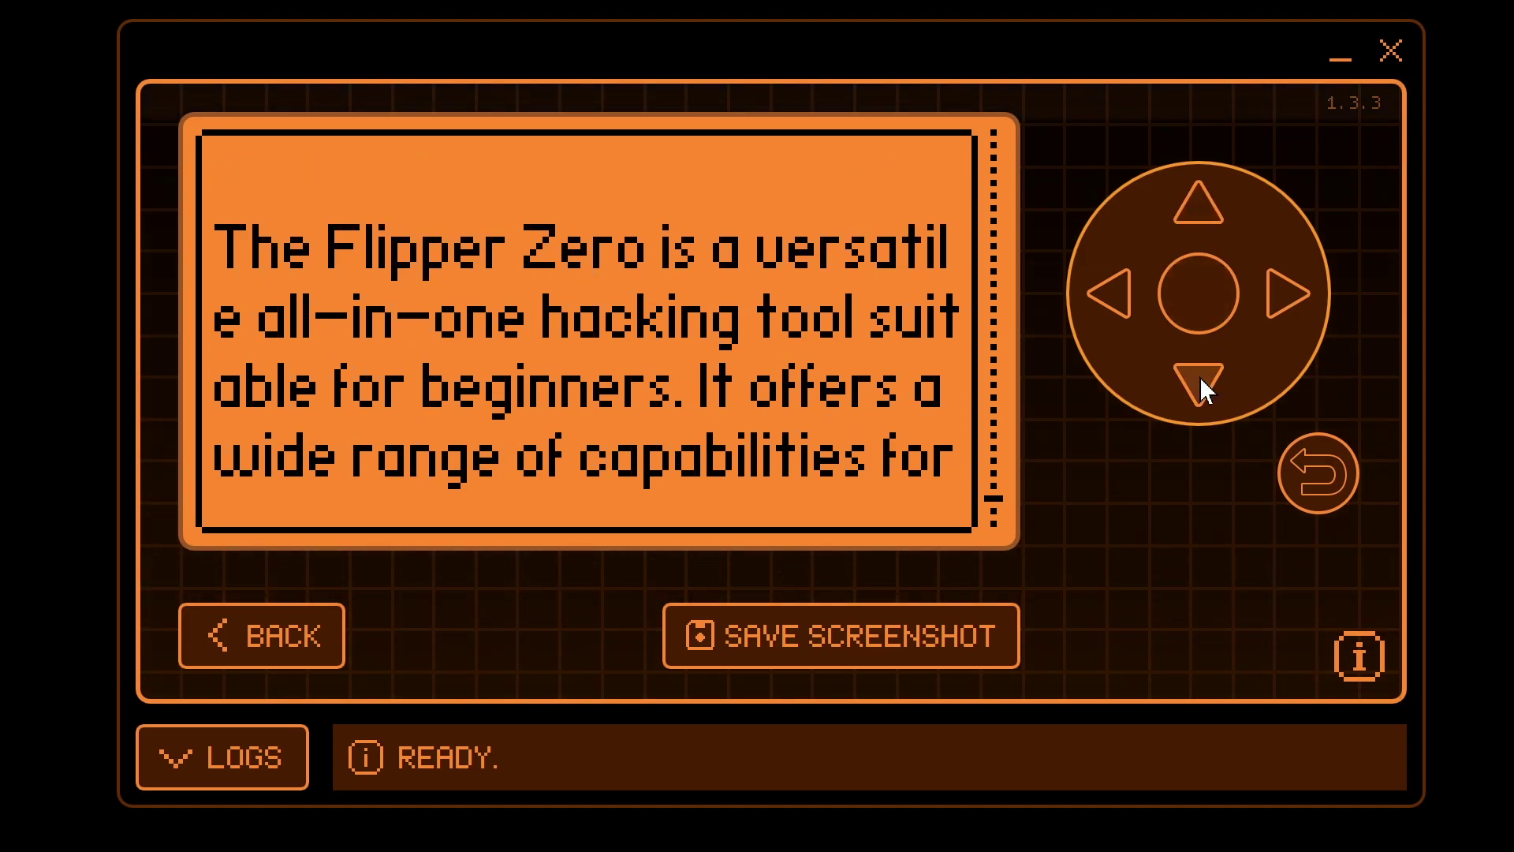
left_click(1200, 377)
left_click(1199, 376)
left_click(1199, 376)
left_click(1199, 376)
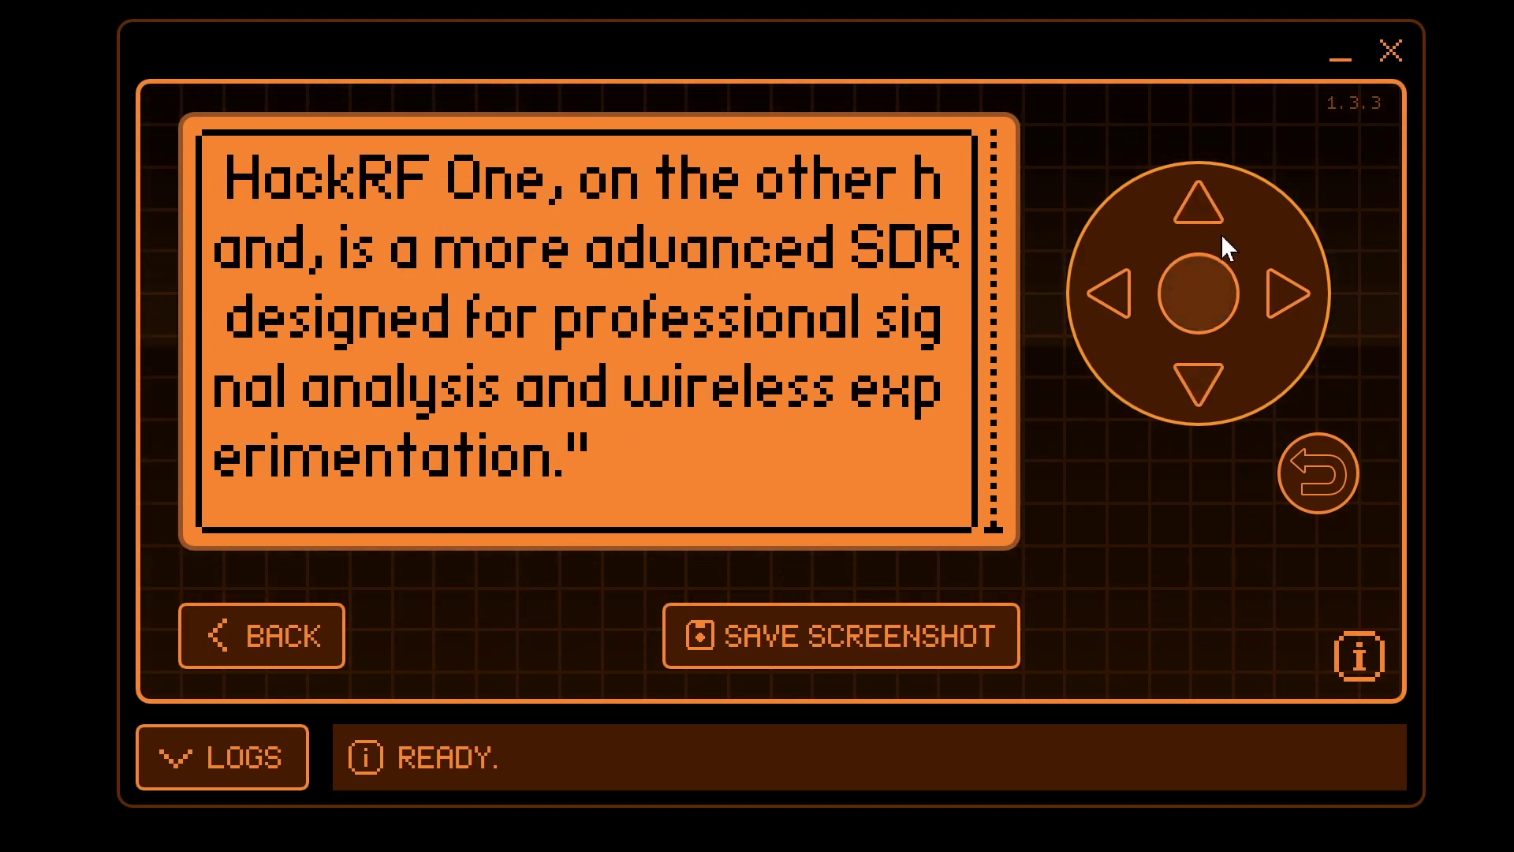
Review the comparison table and the HackRF One and Flipper Zero feature lists back to the opening of Gemini's response
left_click(1198, 207)
left_click(1199, 207)
left_click(1198, 206)
left_click(1198, 206)
left_click(1199, 207)
left_click(1199, 207)
left_click(1199, 207)
left_click(1199, 206)
left_click(1199, 207)
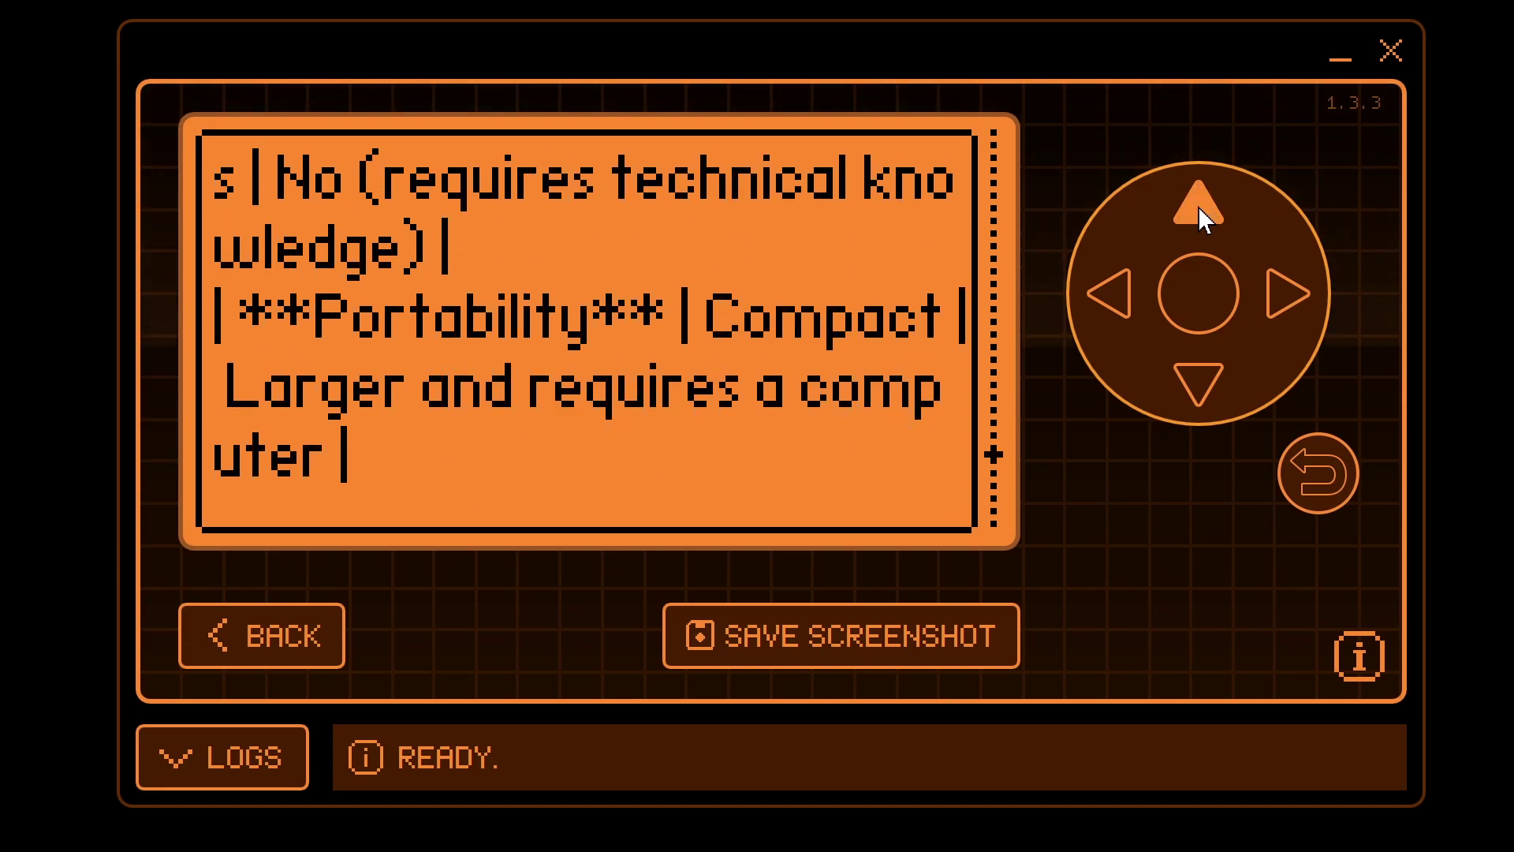
left_click(1199, 206)
left_click(1199, 207)
left_click(1199, 207)
left_click(1198, 207)
left_click(1199, 207)
left_click(1199, 206)
left_click(1199, 207)
left_click(1198, 206)
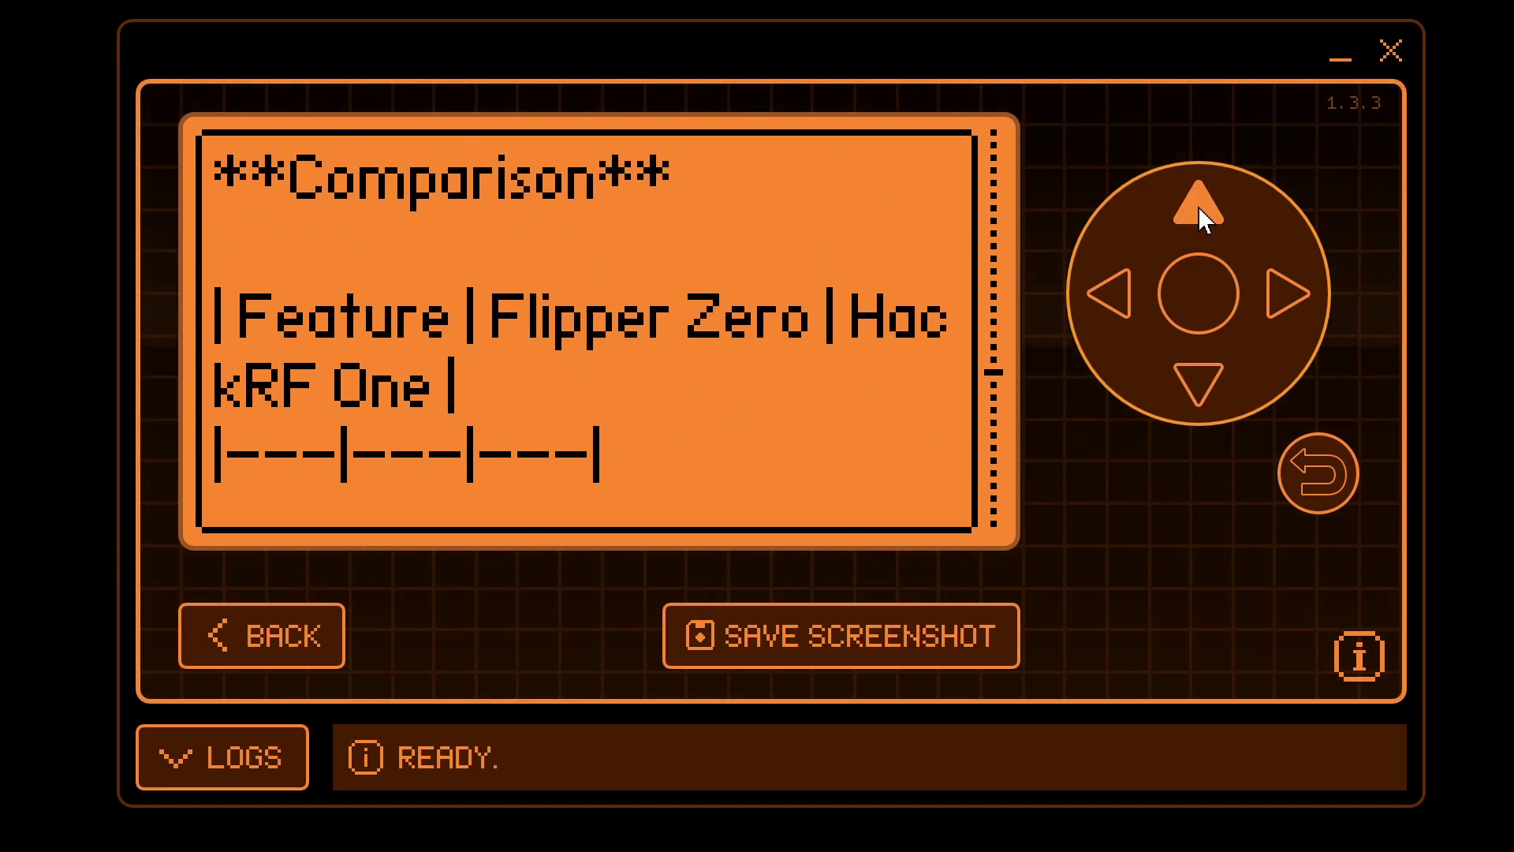
left_click(1199, 207)
left_click(1199, 206)
left_click(1199, 206)
left_click(1199, 207)
left_click(1199, 207)
left_click(1199, 207)
left_click(1199, 206)
left_click(1199, 207)
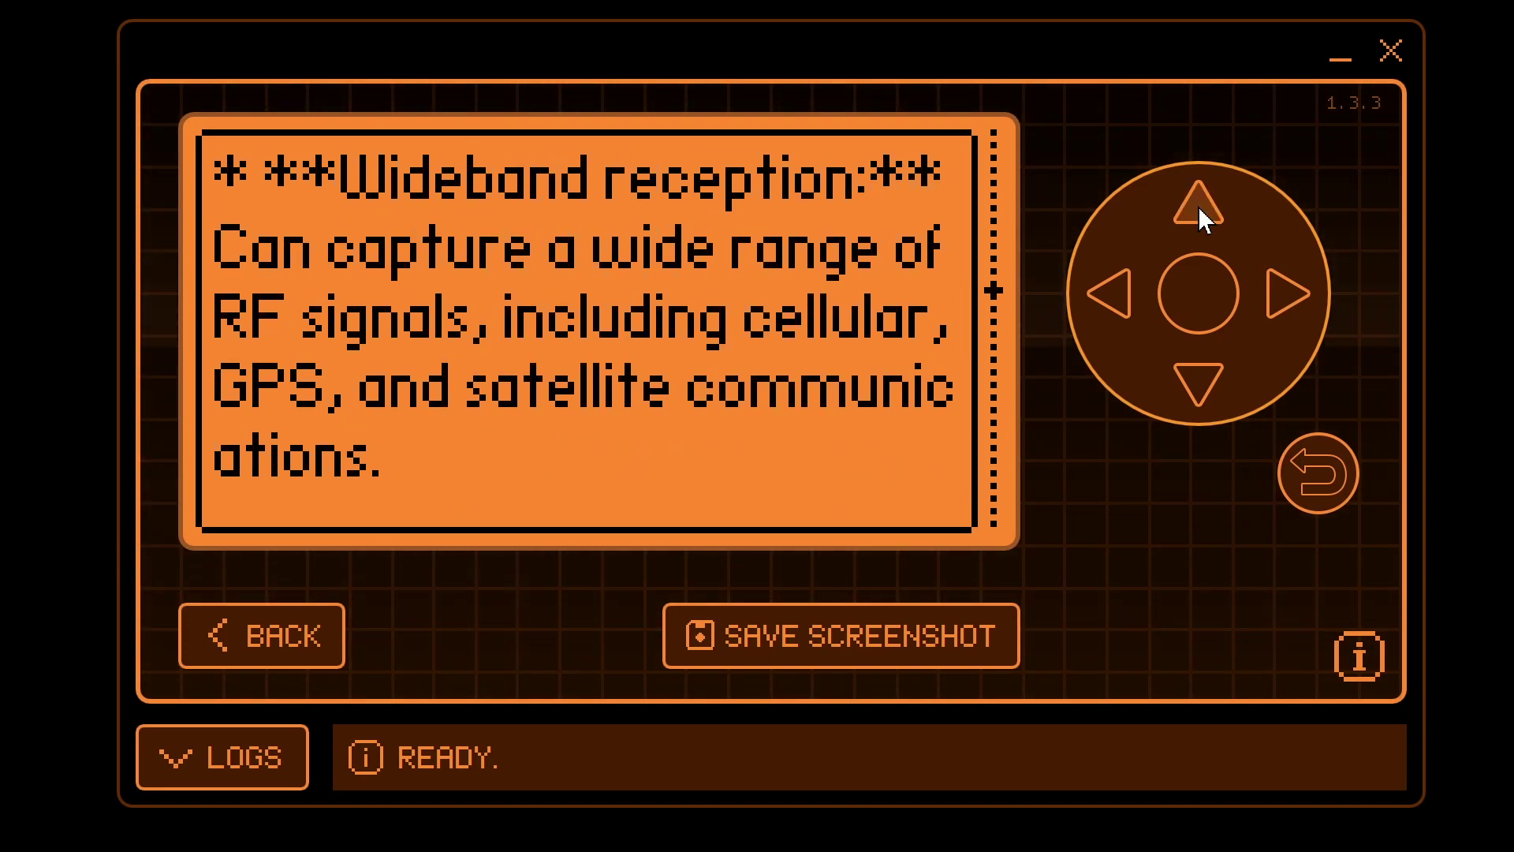
left_click(1199, 206)
left_click(1198, 207)
left_click(1199, 207)
left_click(1199, 206)
left_click(1199, 207)
left_click(1199, 206)
left_click(1199, 207)
left_click(1199, 206)
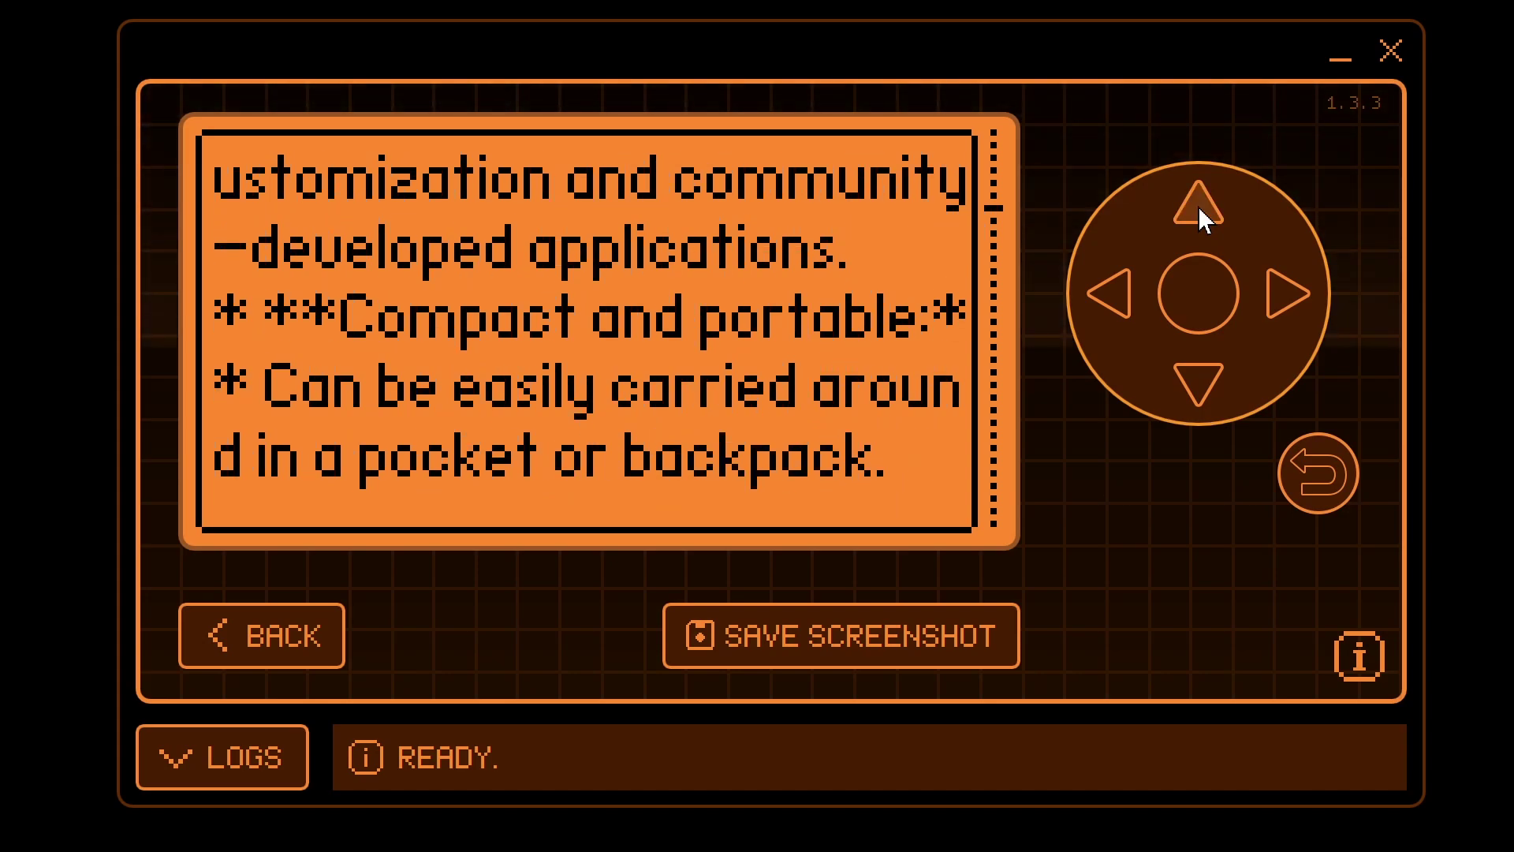
left_click(1199, 207)
left_click(1199, 206)
left_click(1199, 206)
left_click(1199, 207)
left_click(1199, 207)
left_click(1199, 206)
left_click(1199, 207)
left_click(1199, 206)
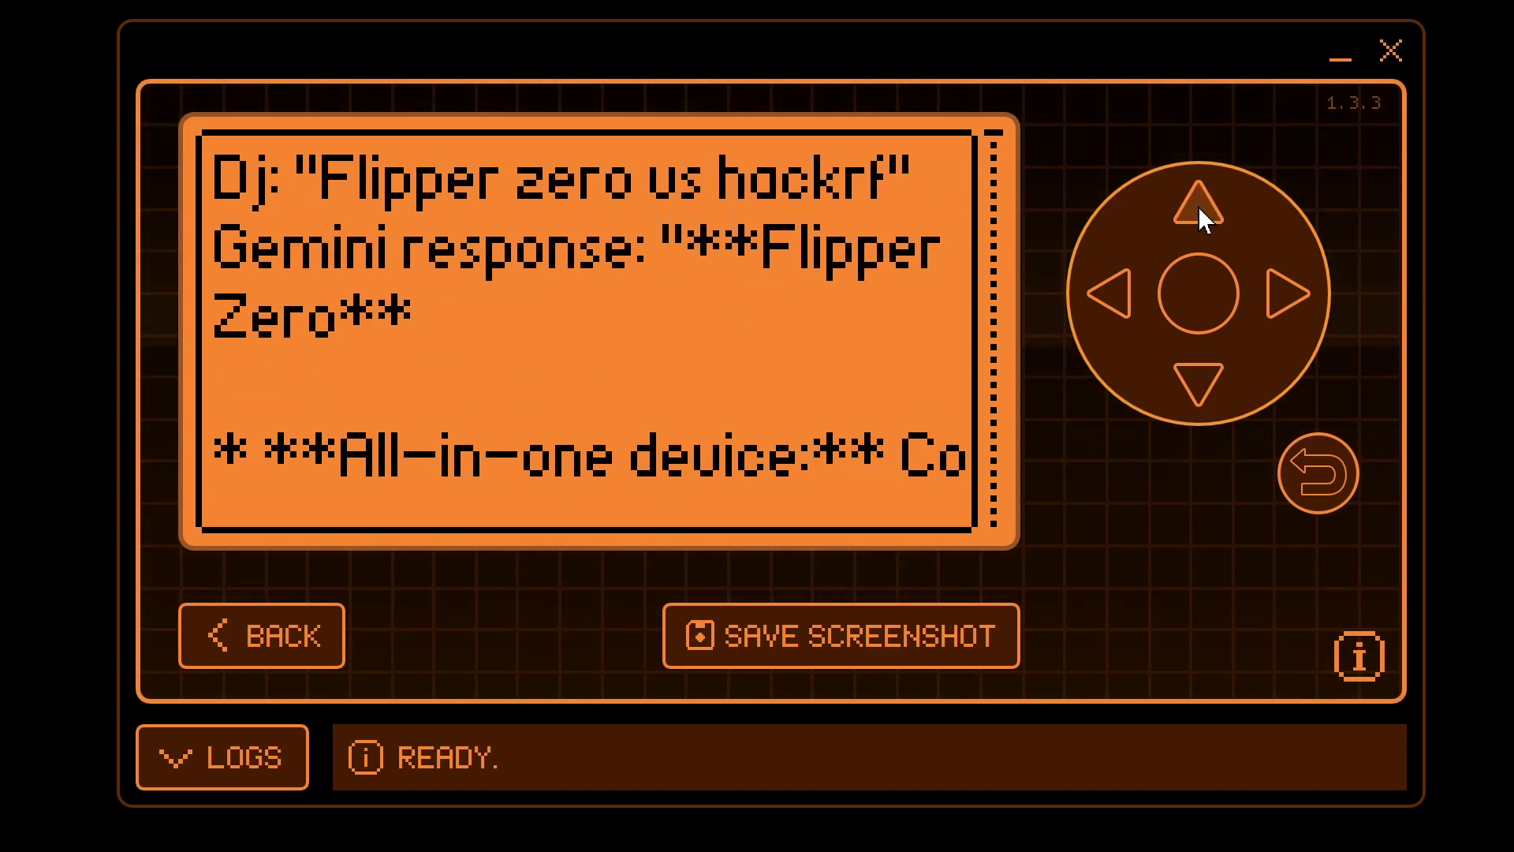
key("Down")
key("Down")
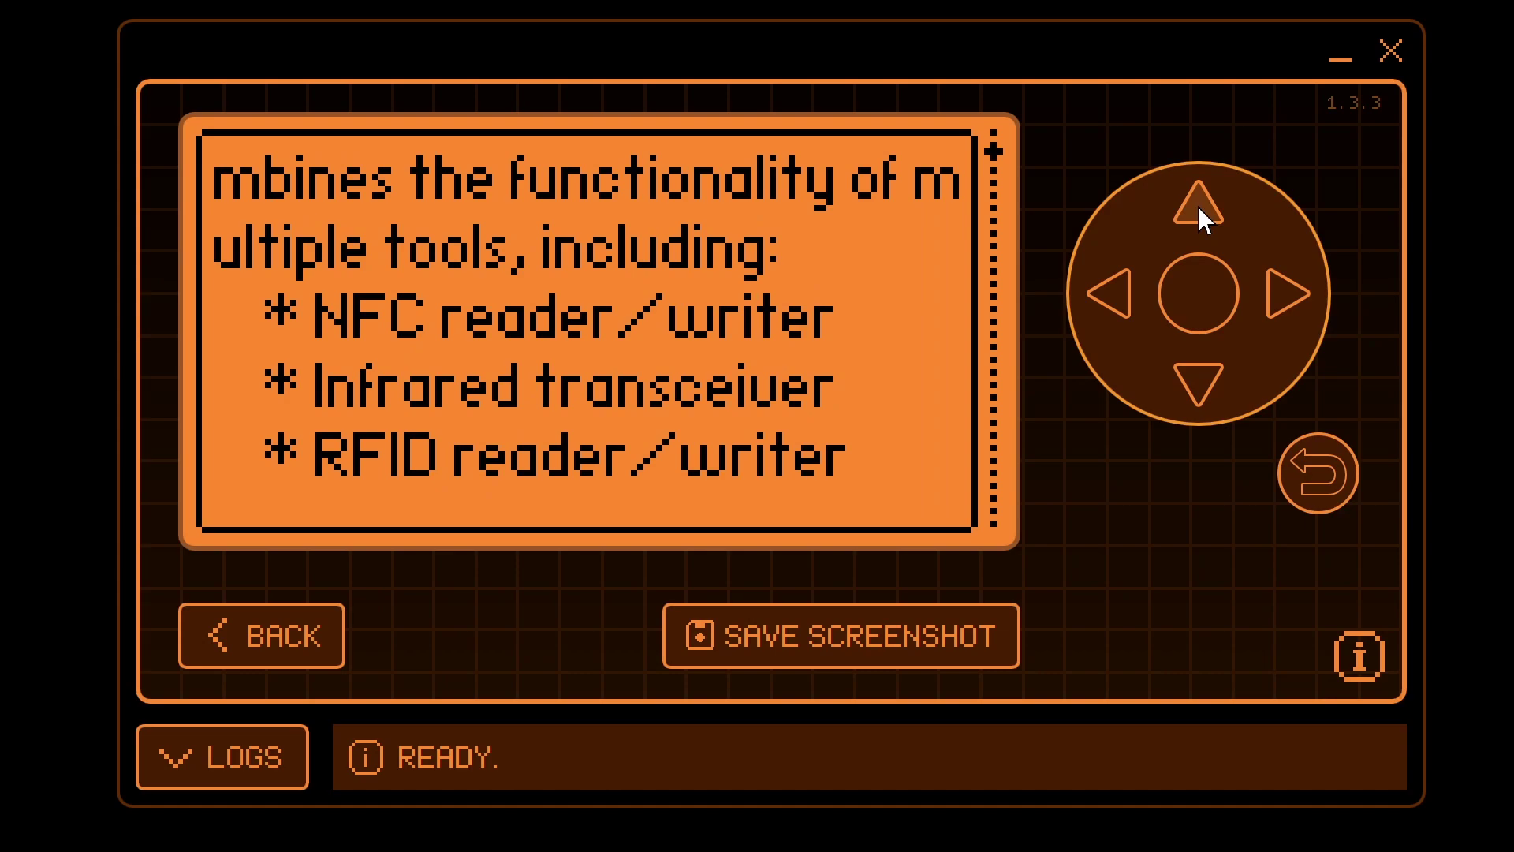